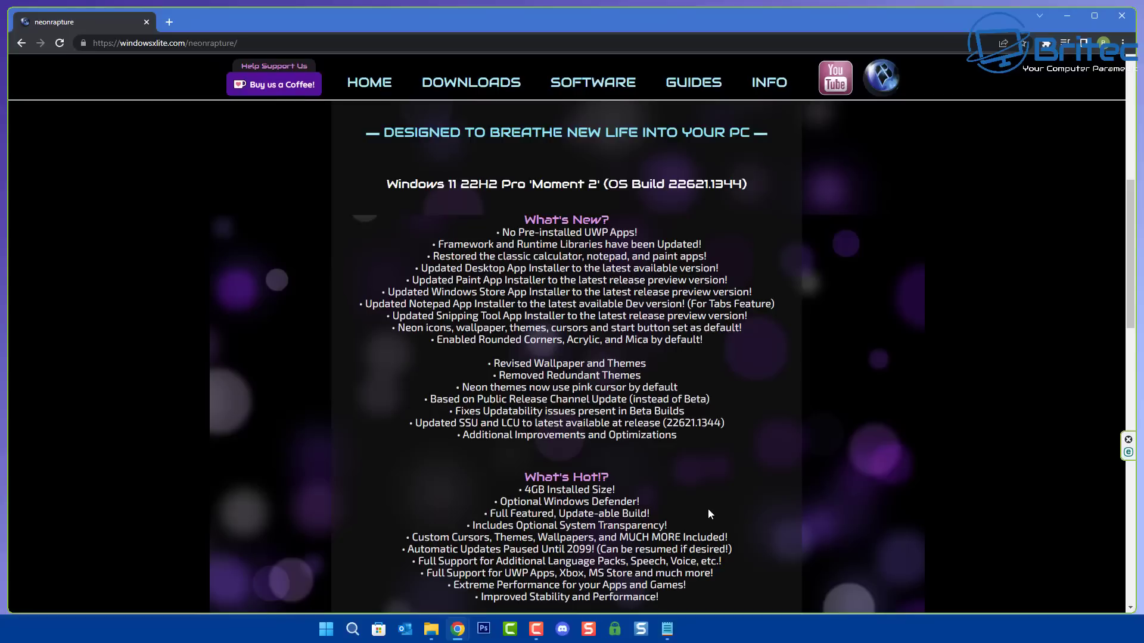
# - Read through the Windows 11 22H2 'Moment 2' build page, covering new features, requirement bypasses, removed features and installation notes
pyautogui.scroll(-1, 708, 514)
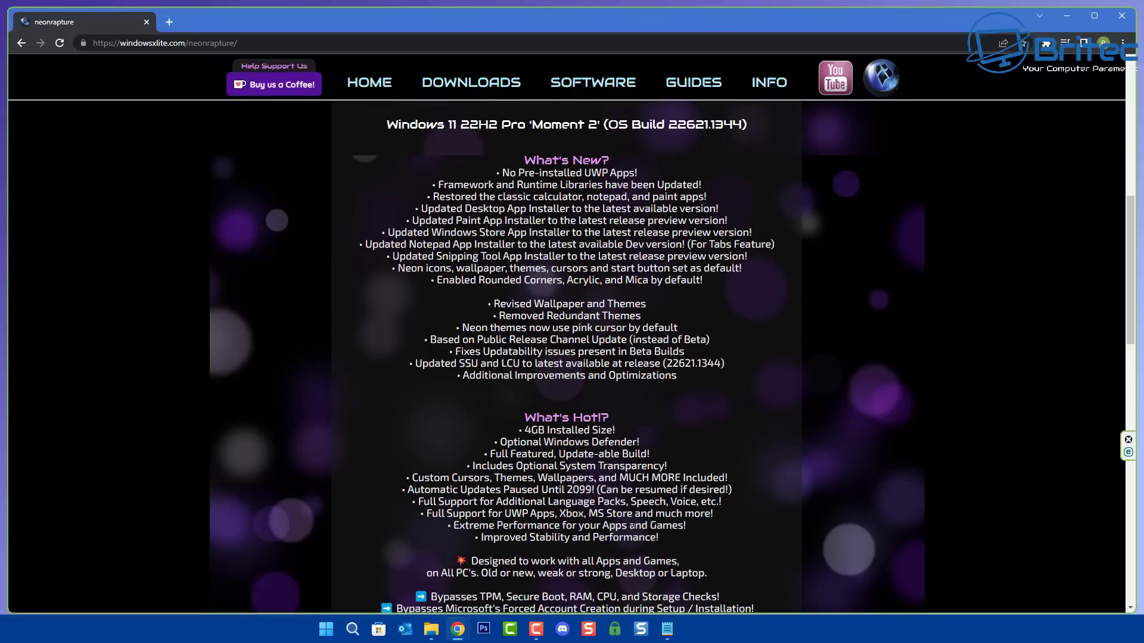
pyautogui.scroll(-1, 722, 523)
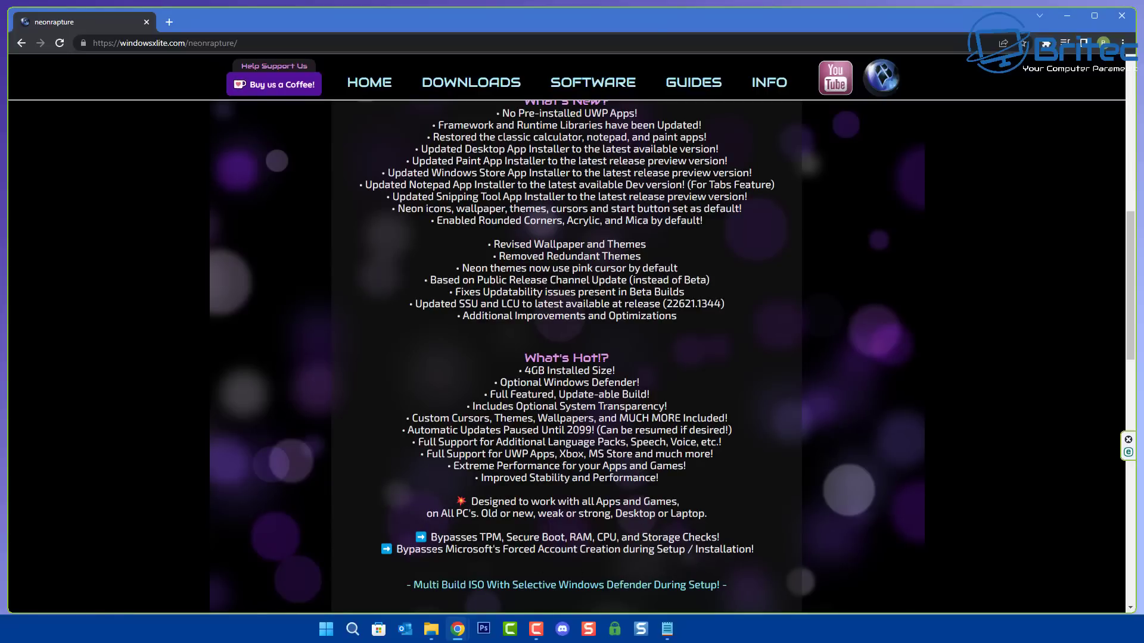
pyautogui.moveTo(432, 537); pyautogui.dragTo(721, 537)
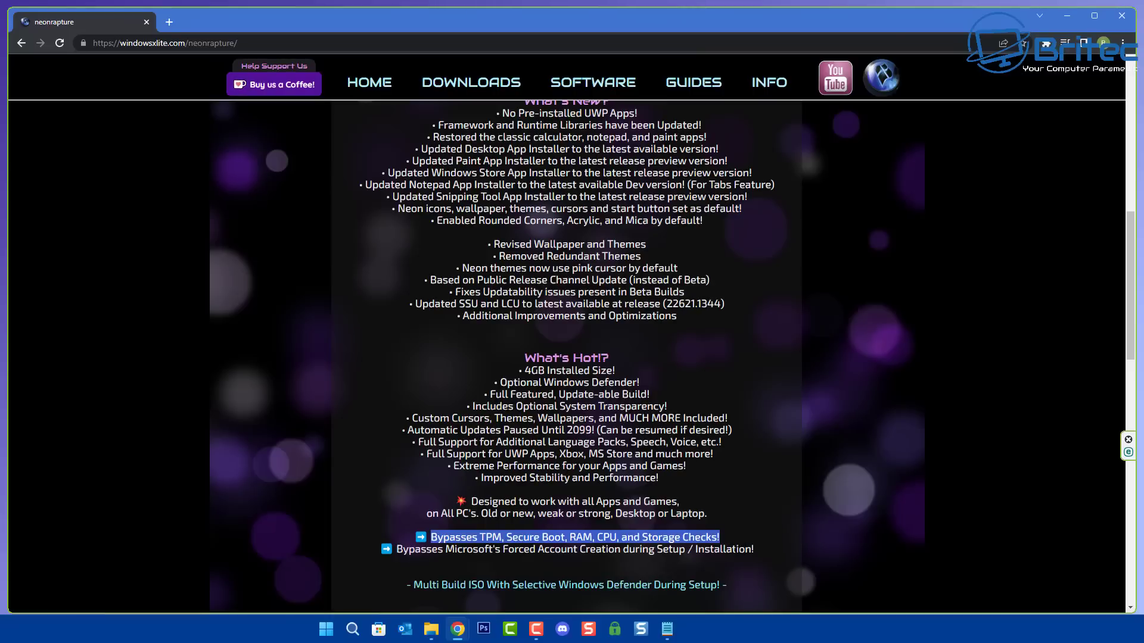
pyautogui.moveTo(760, 550); pyautogui.dragTo(394, 549)
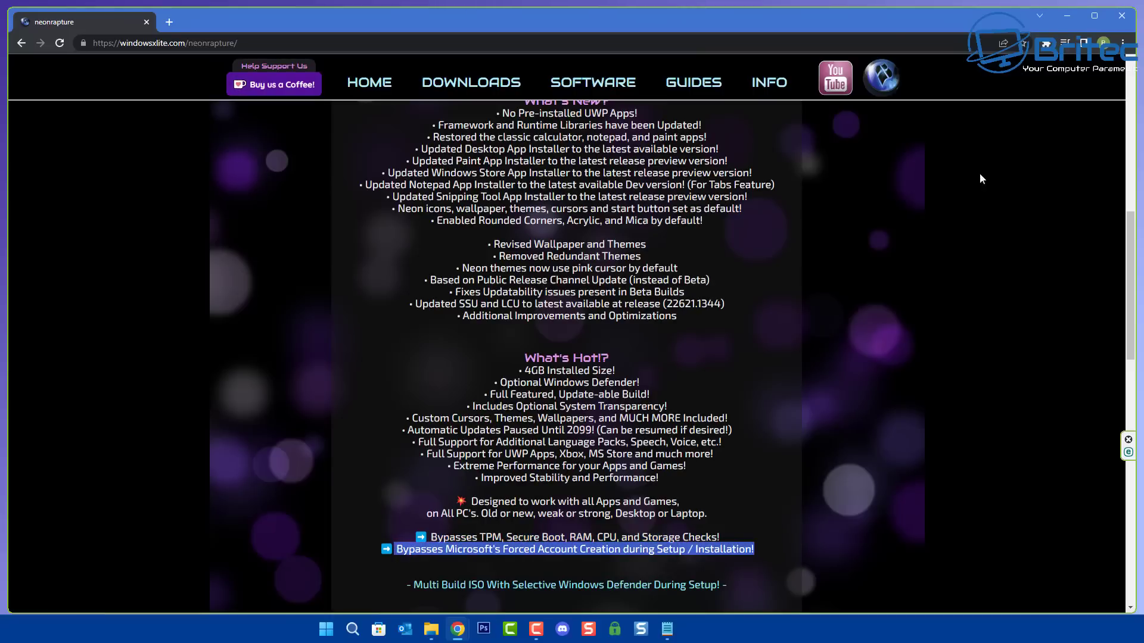
pyautogui.click(951, 232)
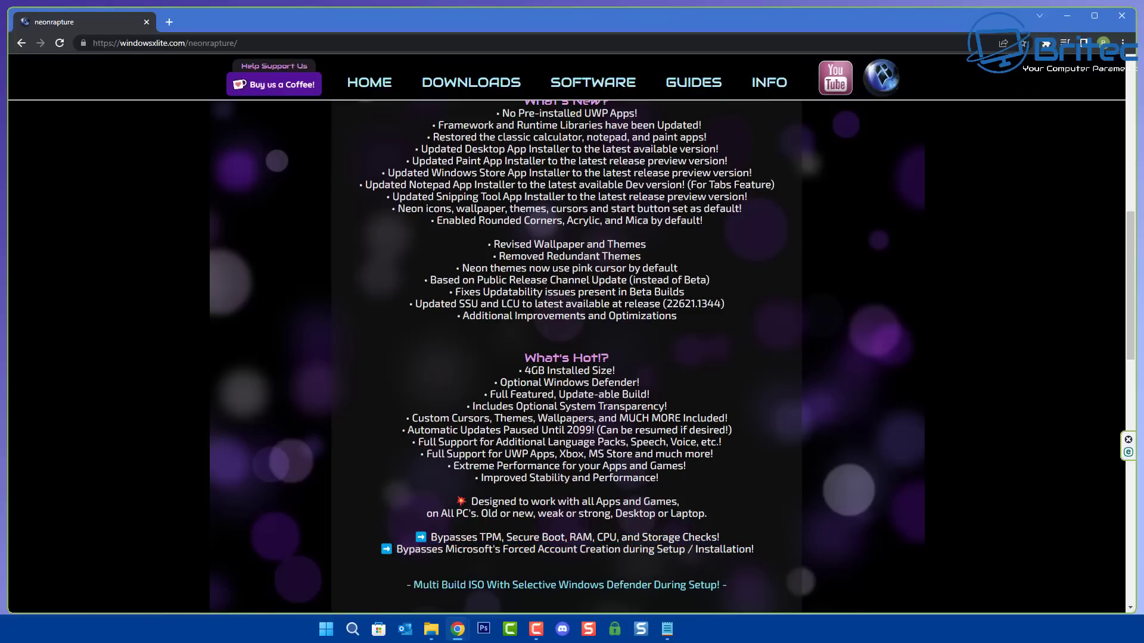
pyautogui.scroll(-6, 900, 228)
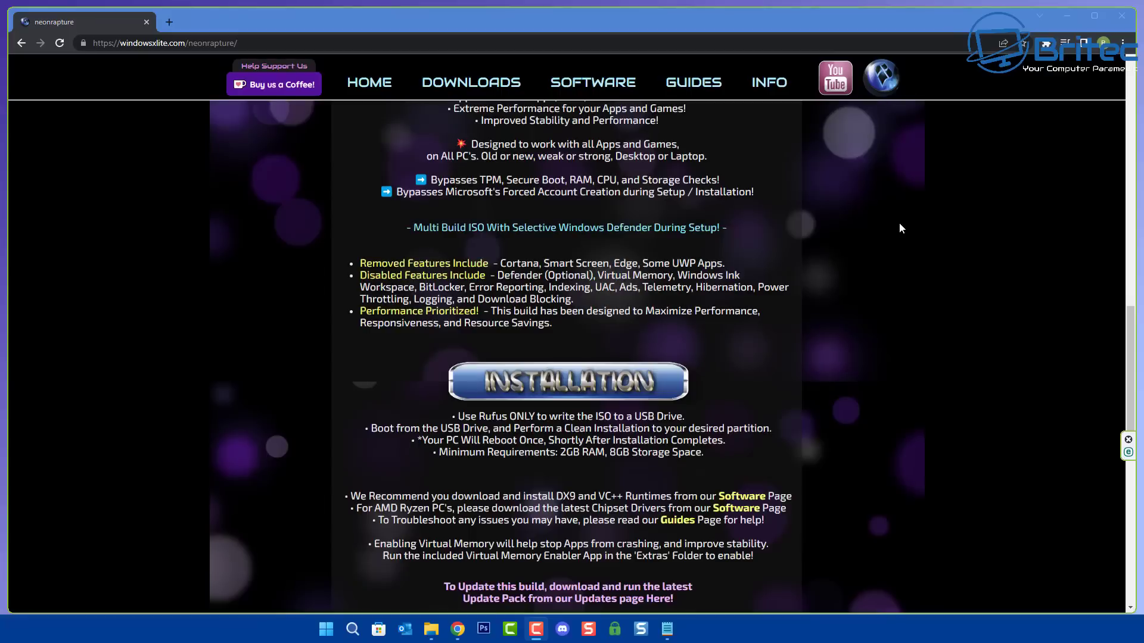
pyautogui.scroll(-1, 899, 228)
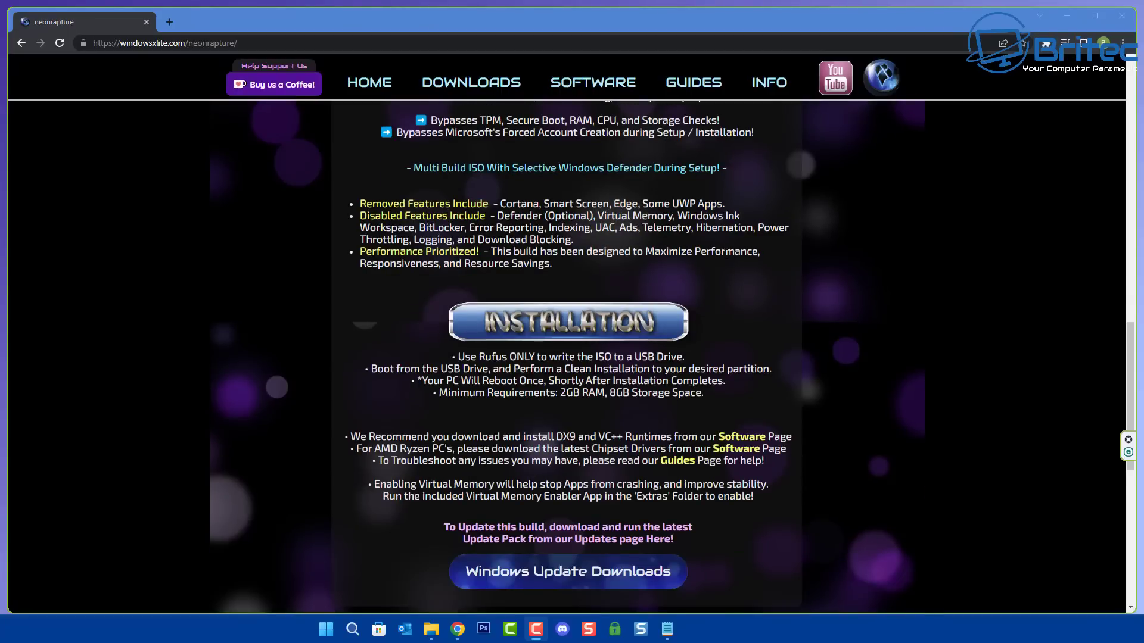
pyautogui.scroll(-2, 511, 249)
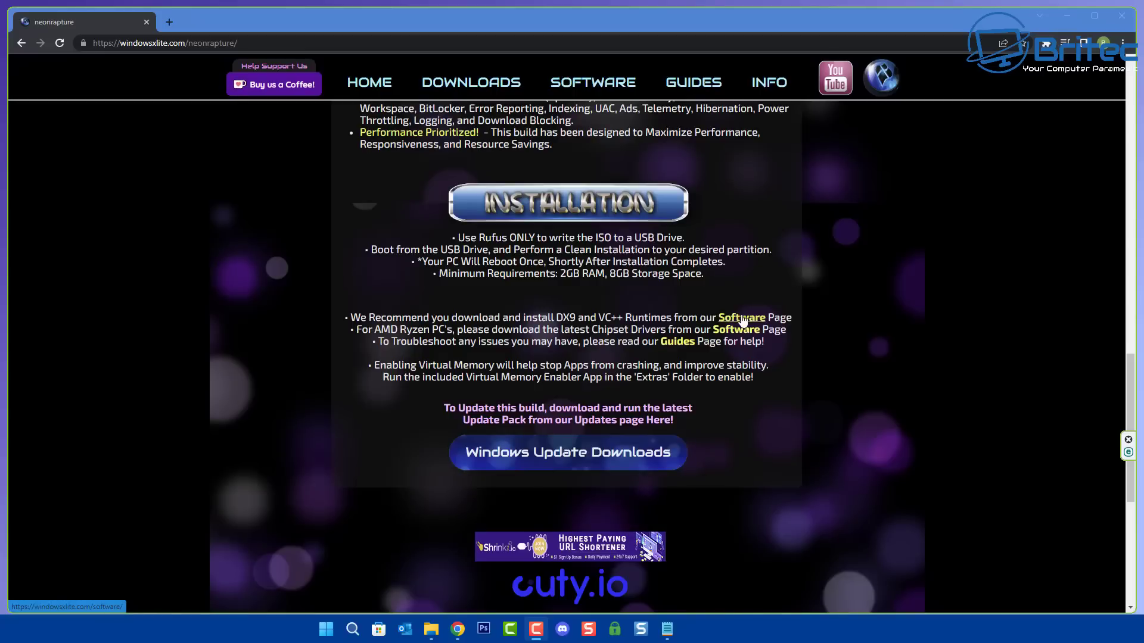
pyautogui.scroll(-3, 731, 414)
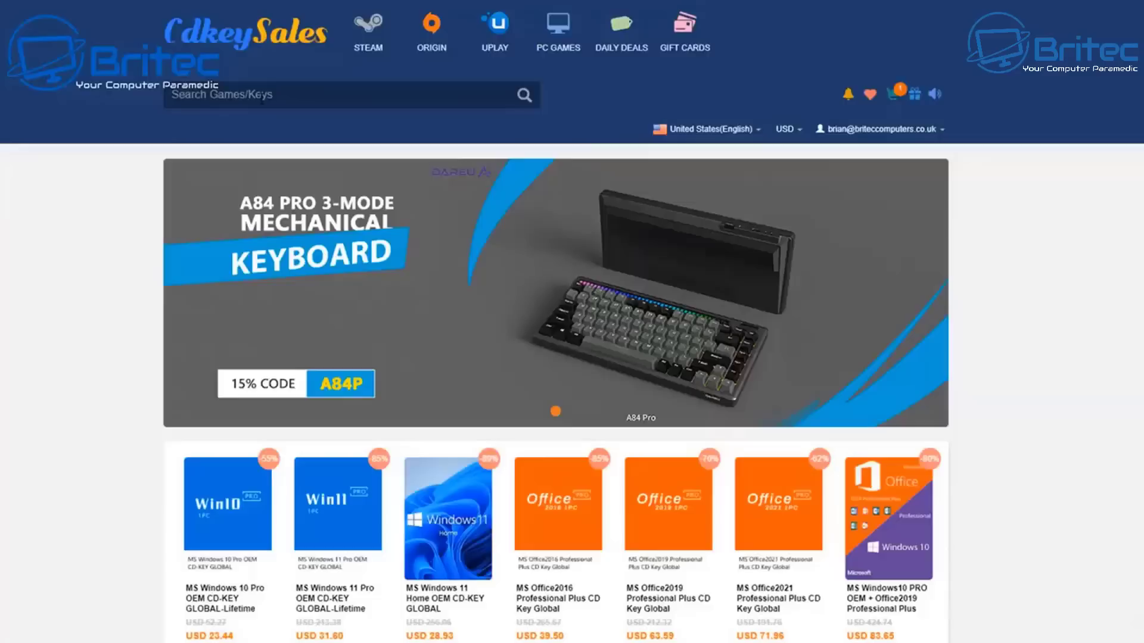
# - Search the key store for "windows 10" and begin buying the MS Windows 10 Pro OEM CD-KEY GLOBAL-Lifetime
pyautogui.write('windows 10')
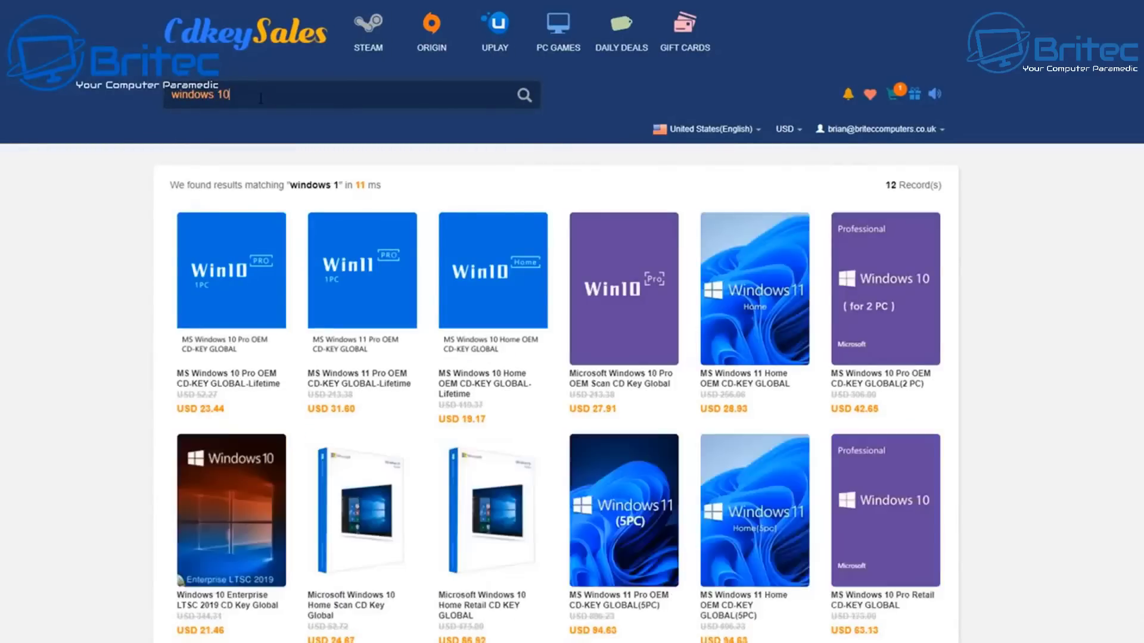
pyautogui.click(237, 311)
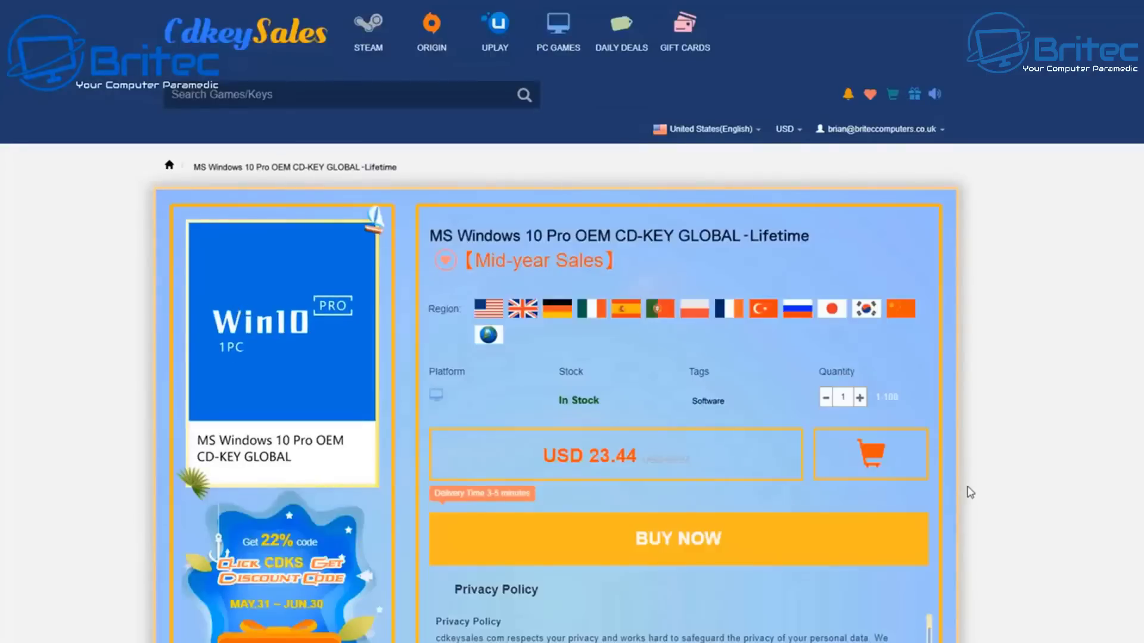
pyautogui.scroll(-1, 679, 492)
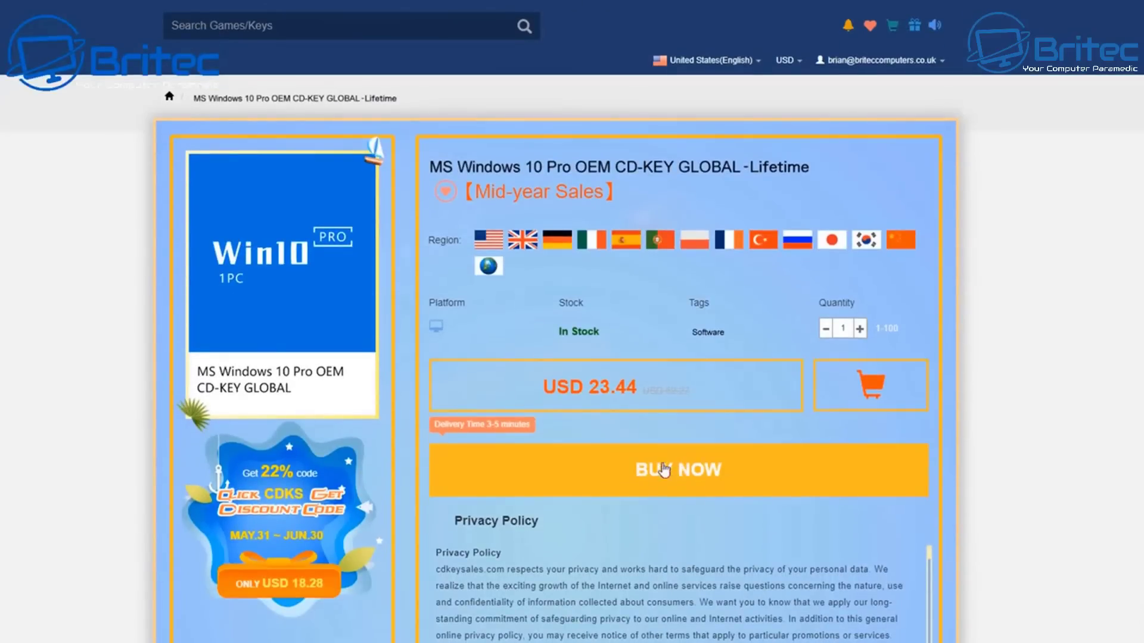
pyautogui.click(685, 470)
# - Apply the promotion code BR09 to the order
pyautogui.click(301, 460)
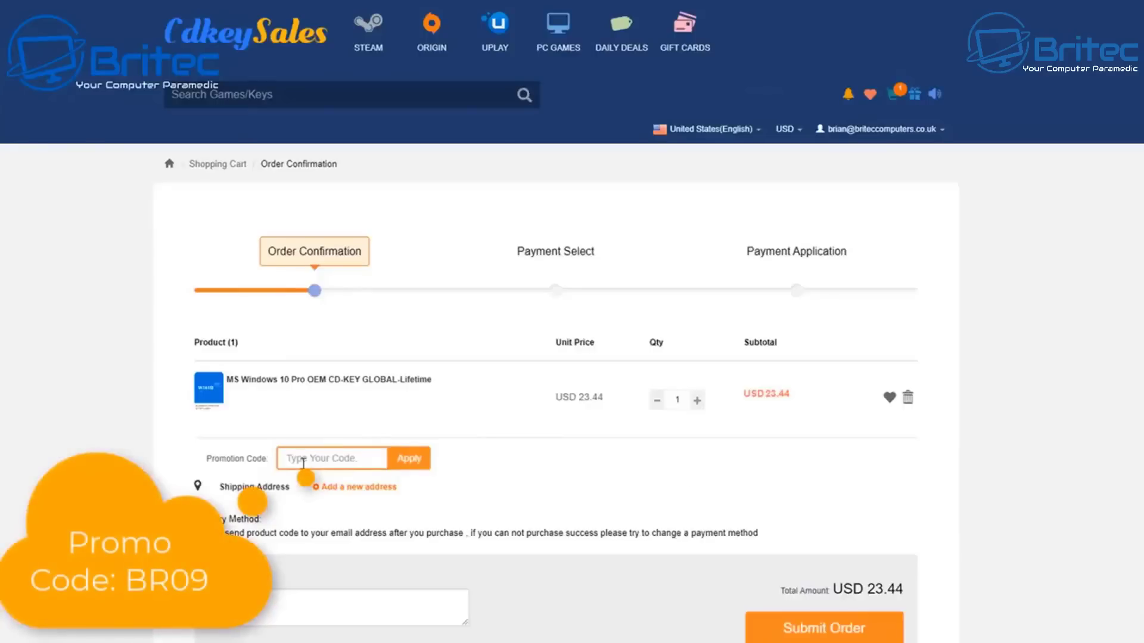
pyautogui.write('BR09')
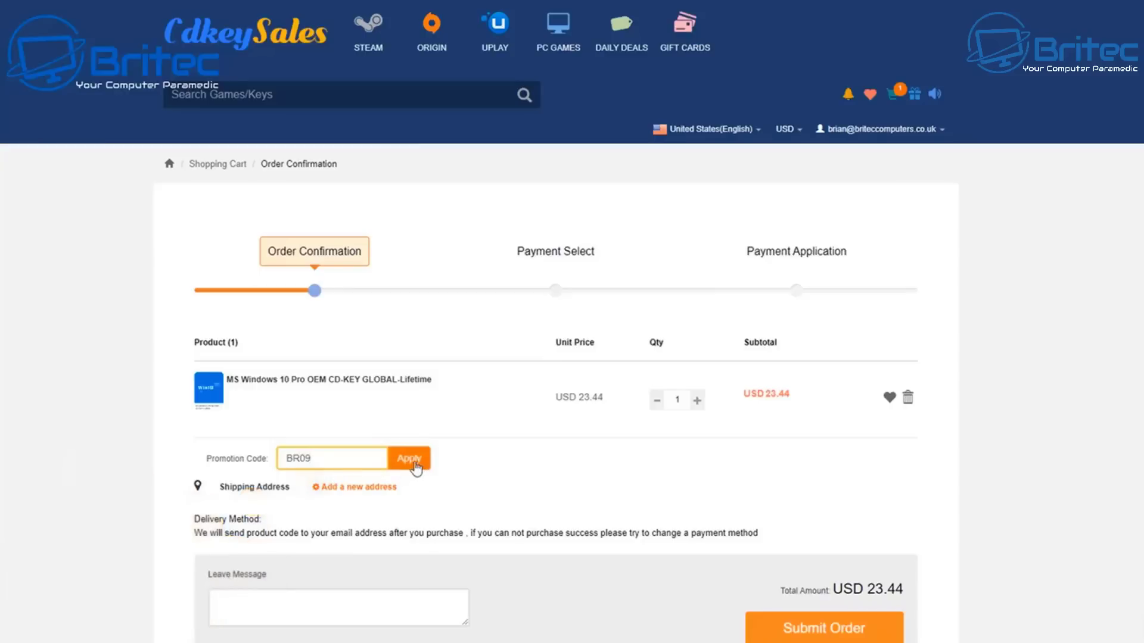
pyautogui.click(414, 462)
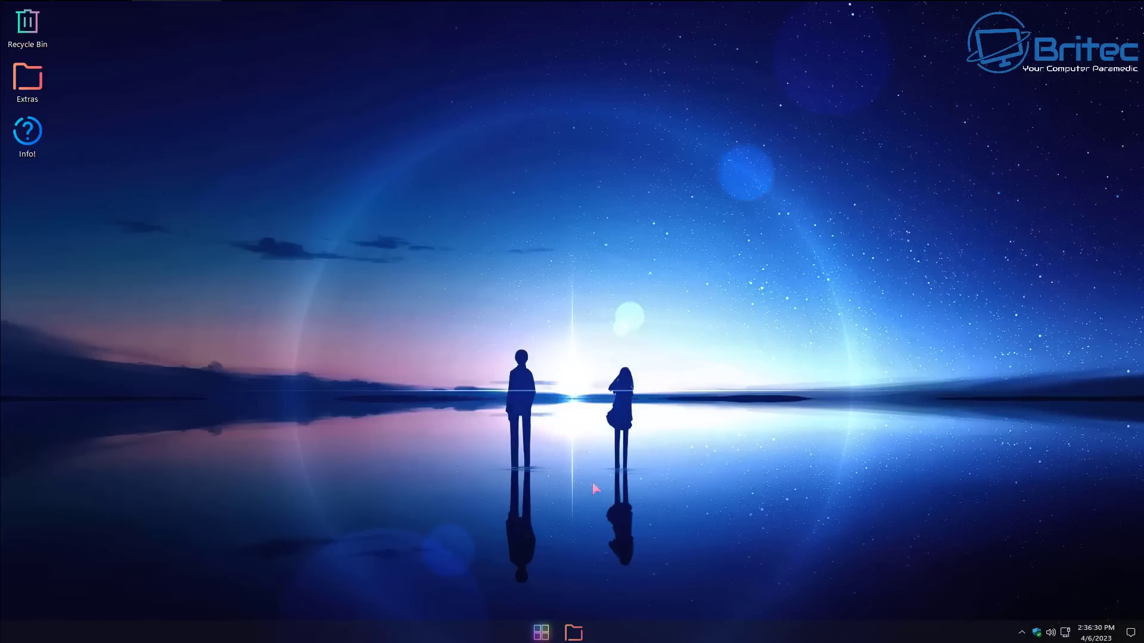
# - Display the Start menu's program list and expand the X-Lite Tools folder to view its utilities
pyautogui.click(541, 634)
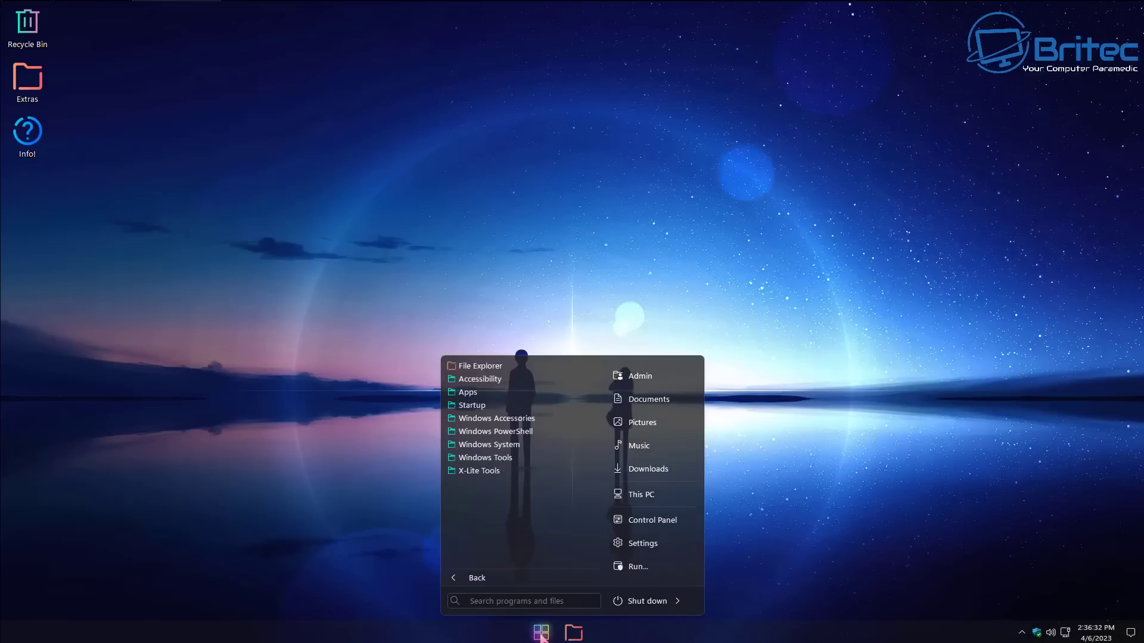
pyautogui.click(546, 636)
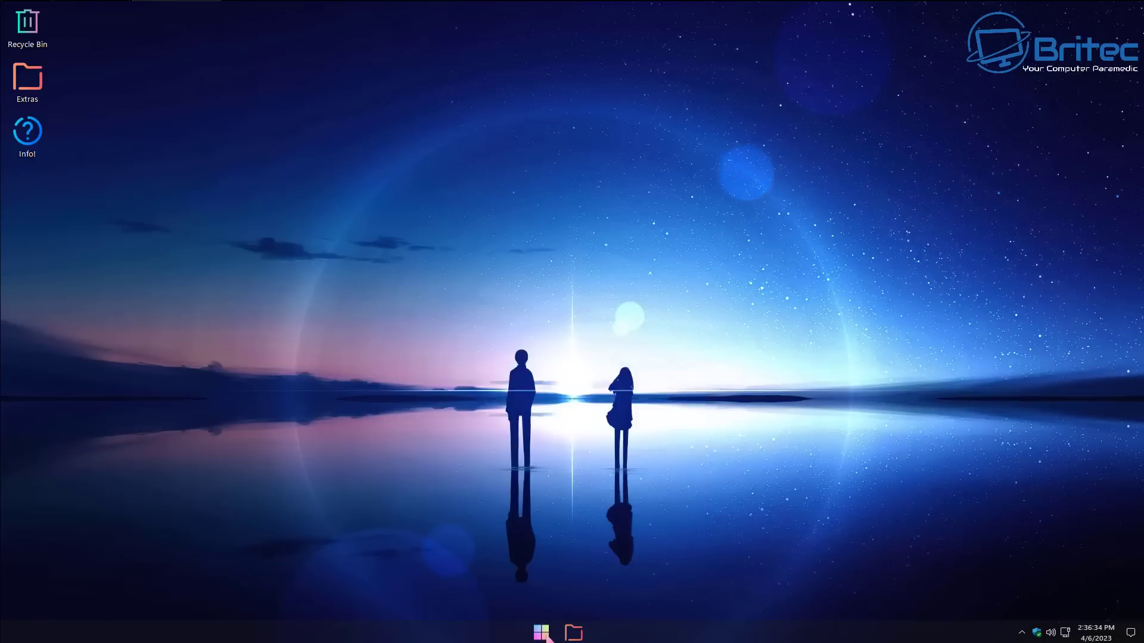
pyautogui.click(543, 636)
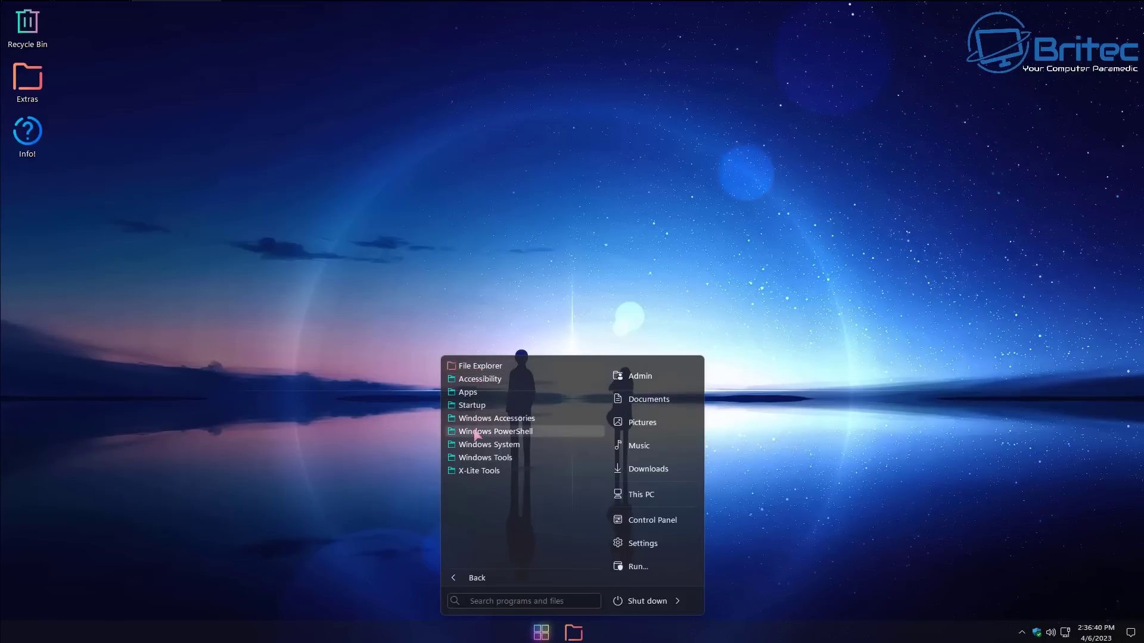
pyautogui.click(480, 471)
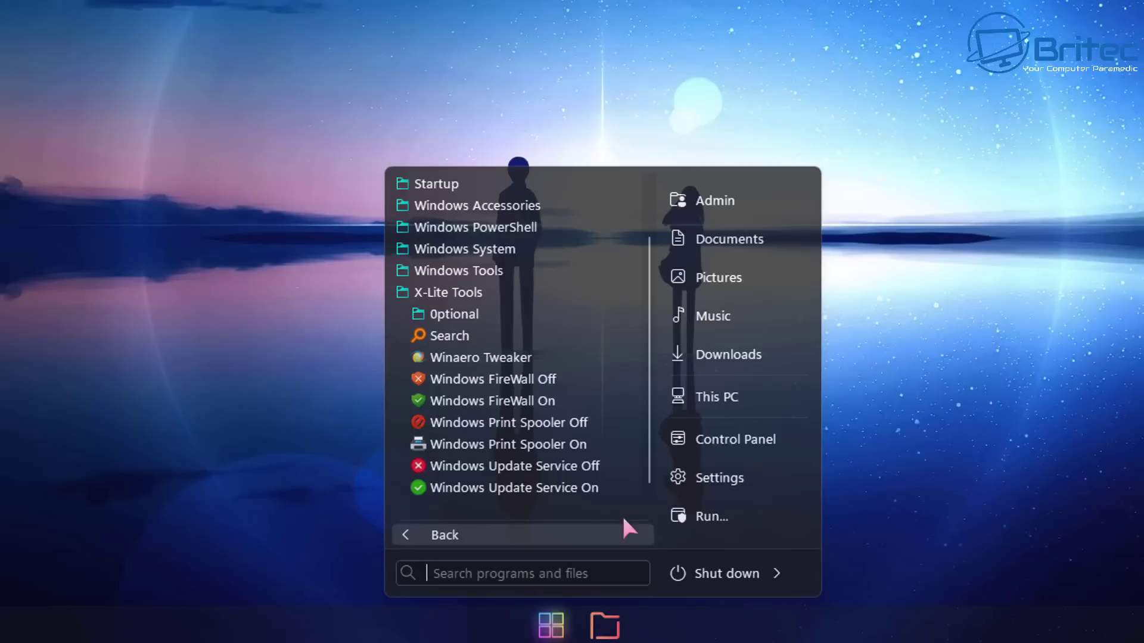
# - Open Windows Settings and look through the categories on the System page
pyautogui.click(747, 476)
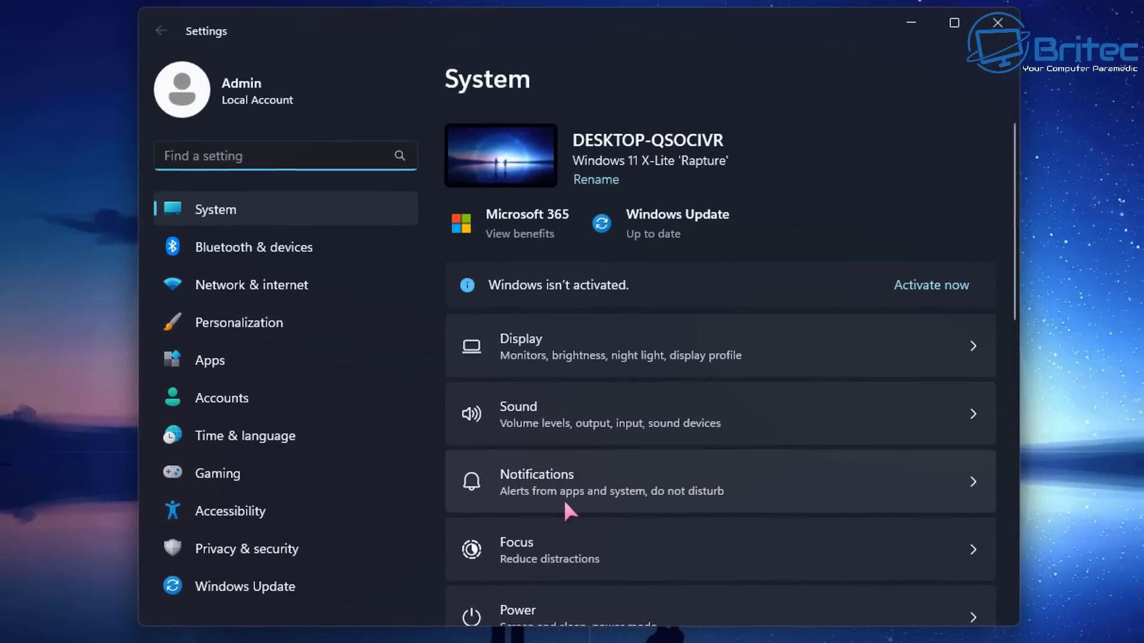
pyautogui.scroll(-5, 570, 551)
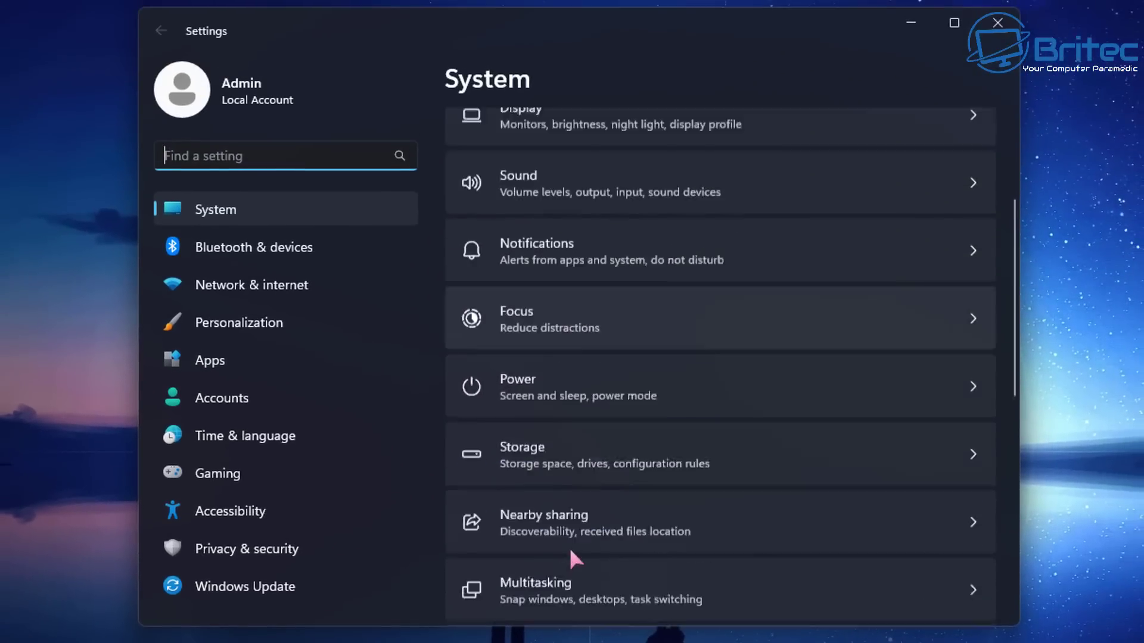
pyautogui.scroll(5, 577, 547)
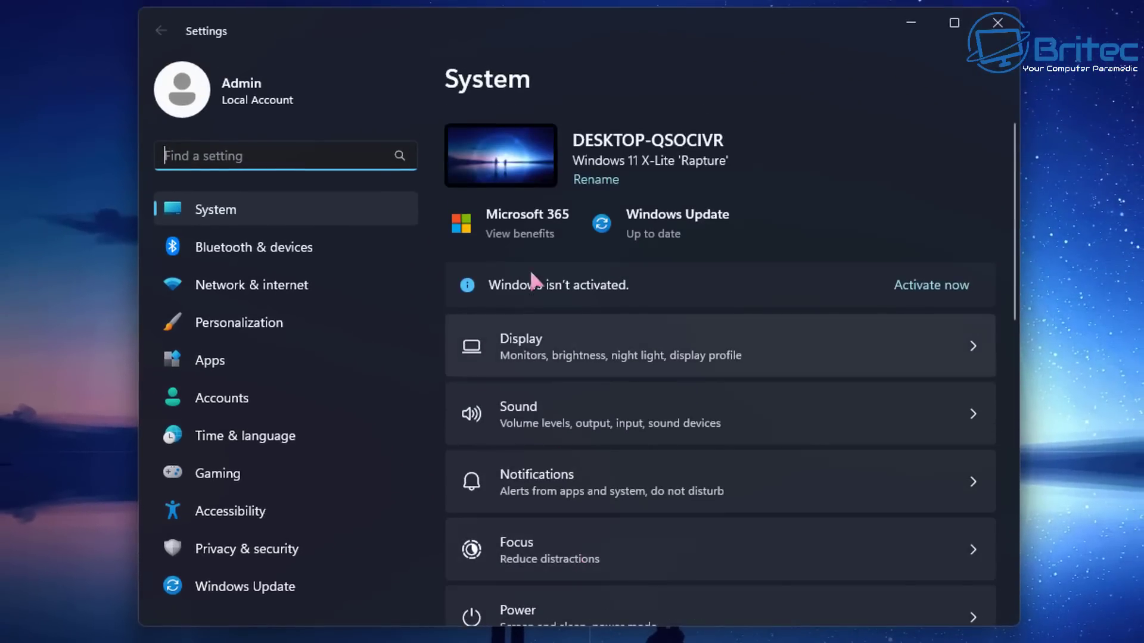
pyautogui.scroll(-10, 606, 485)
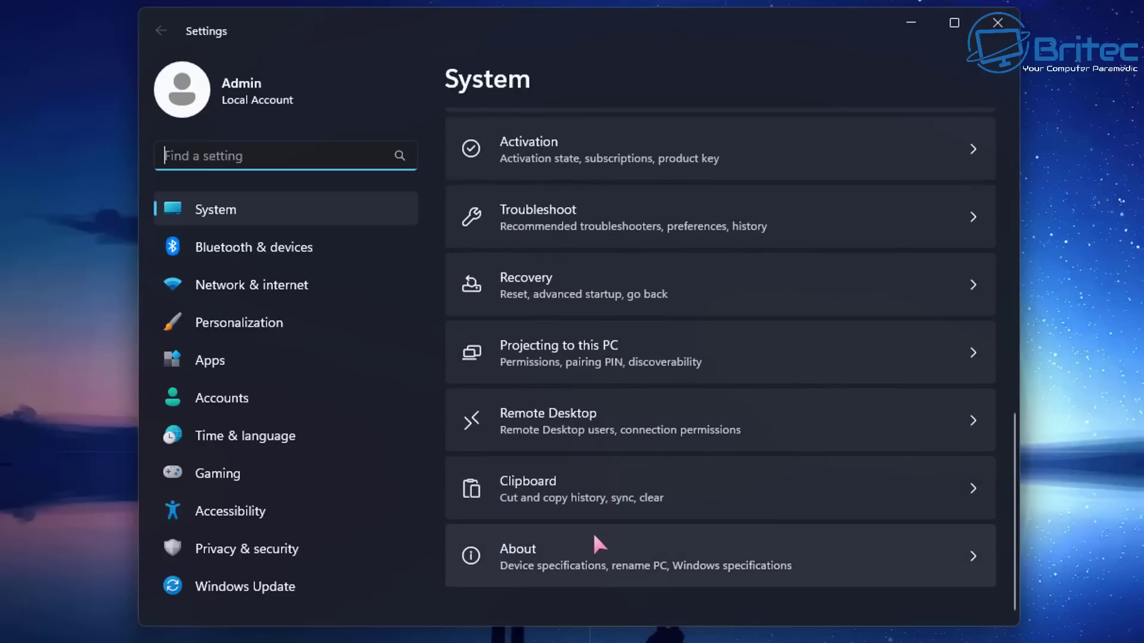
pyautogui.scroll(4, 595, 537)
pyautogui.scroll(-4, 594, 538)
pyautogui.scroll(7, 594, 536)
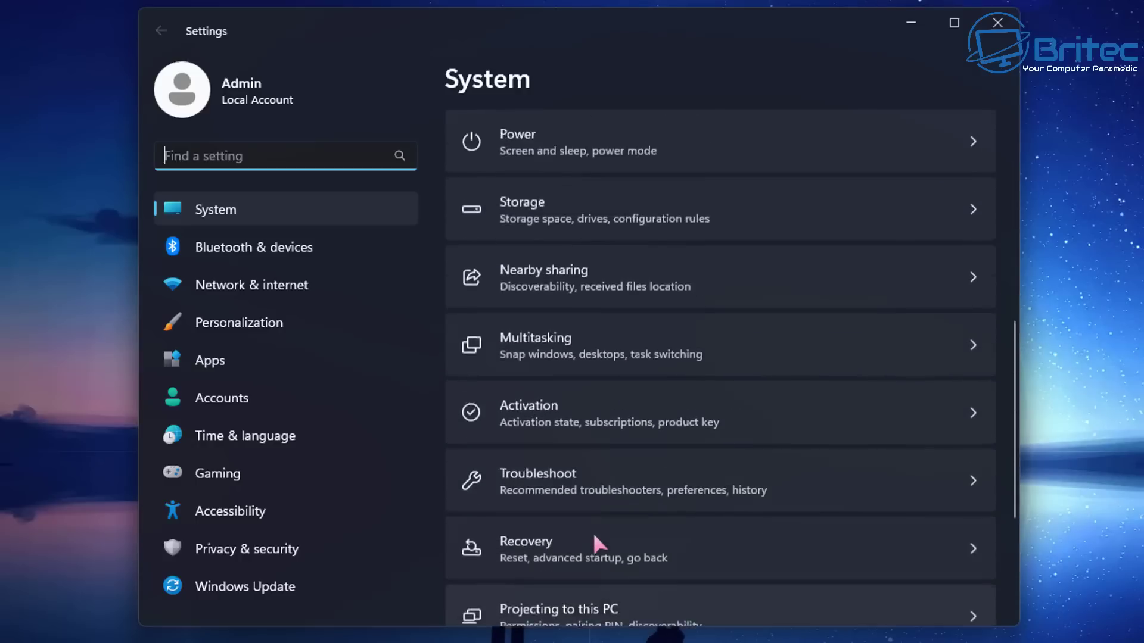
pyautogui.scroll(-7, 594, 535)
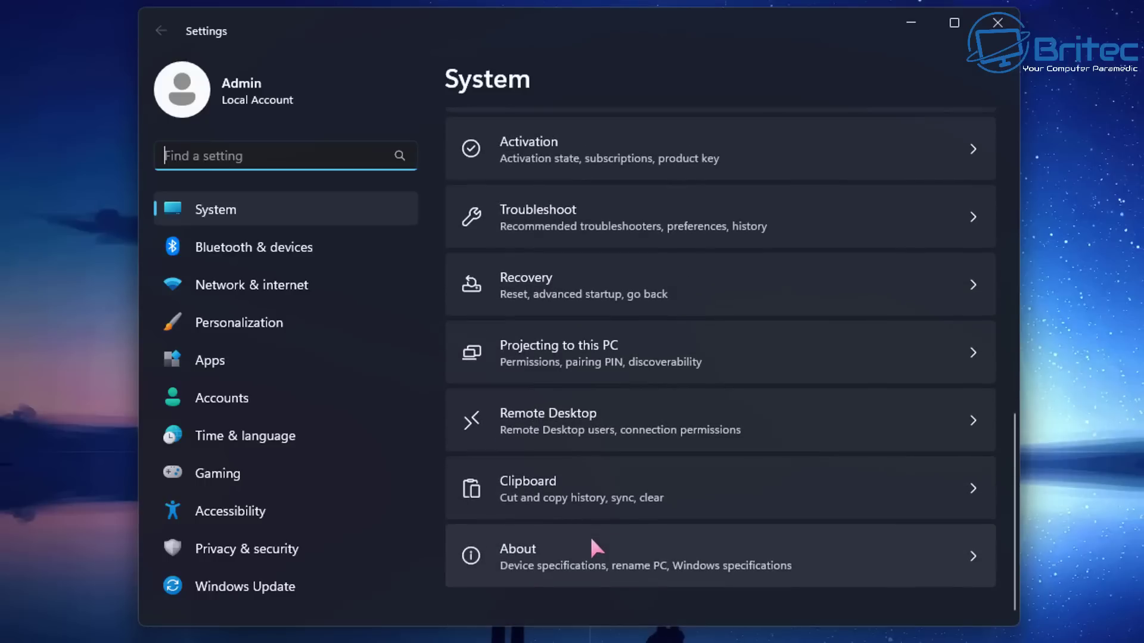
# - Open the system's About page and review the device details, Windows edition, version, OS build and support information
pyautogui.click(591, 539)
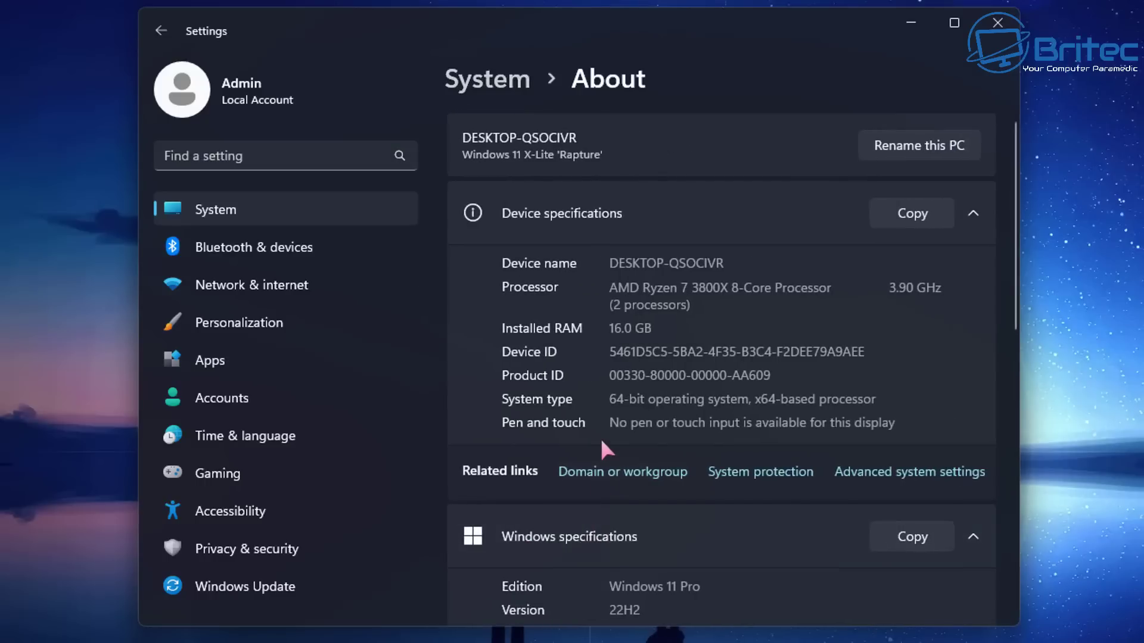
pyautogui.scroll(-3, 610, 457)
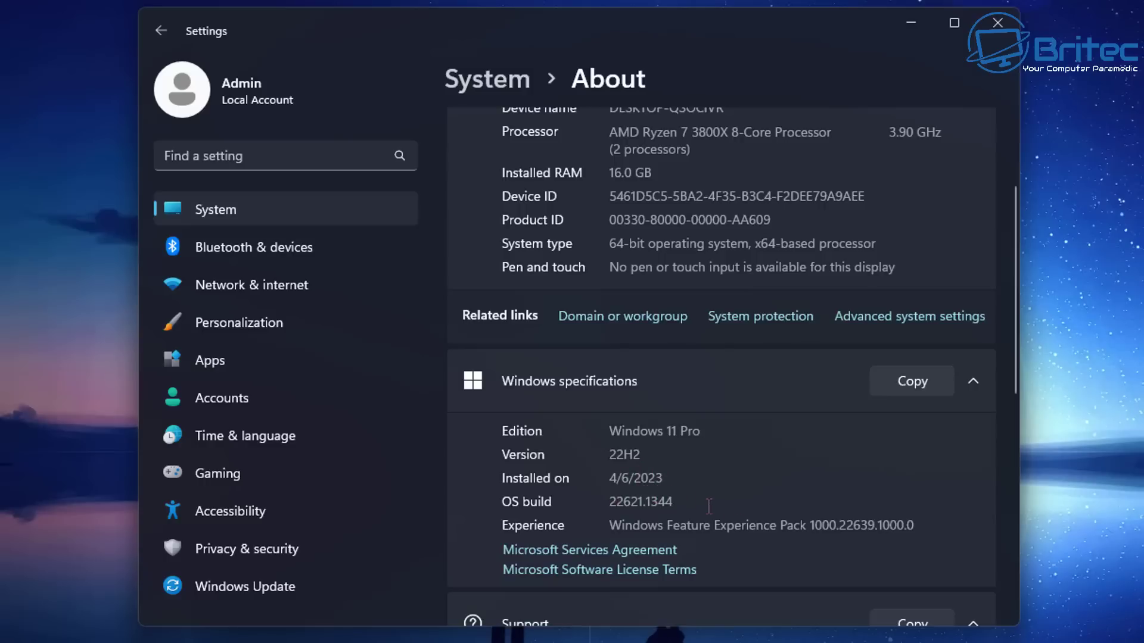
pyautogui.moveTo(682, 502); pyautogui.dragTo(602, 503)
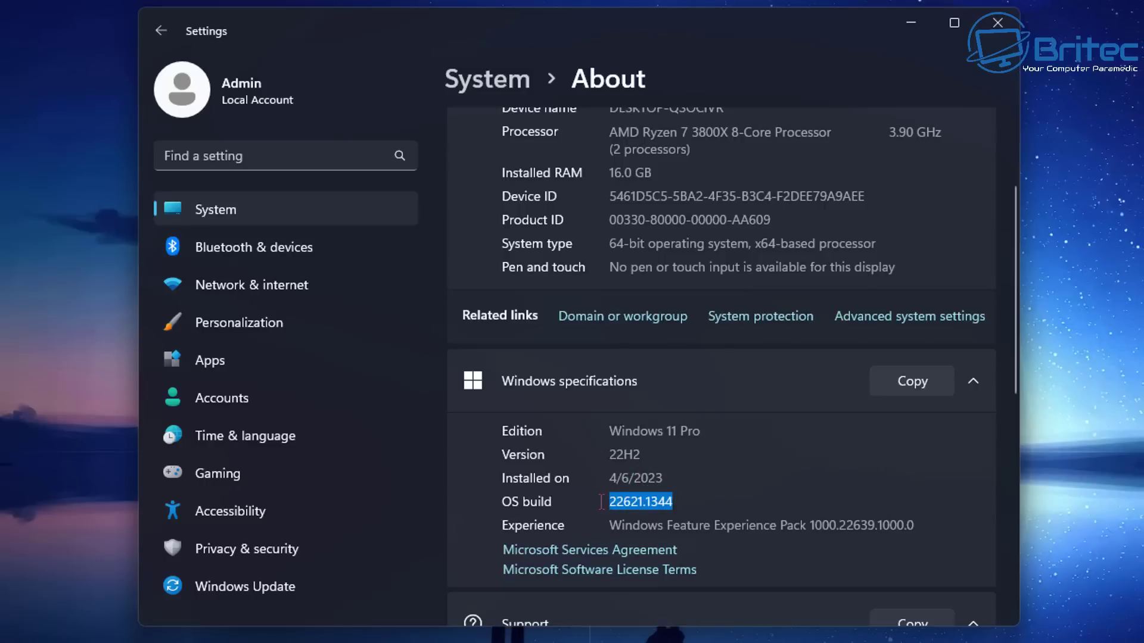
pyautogui.moveTo(663, 478); pyautogui.dragTo(605, 458)
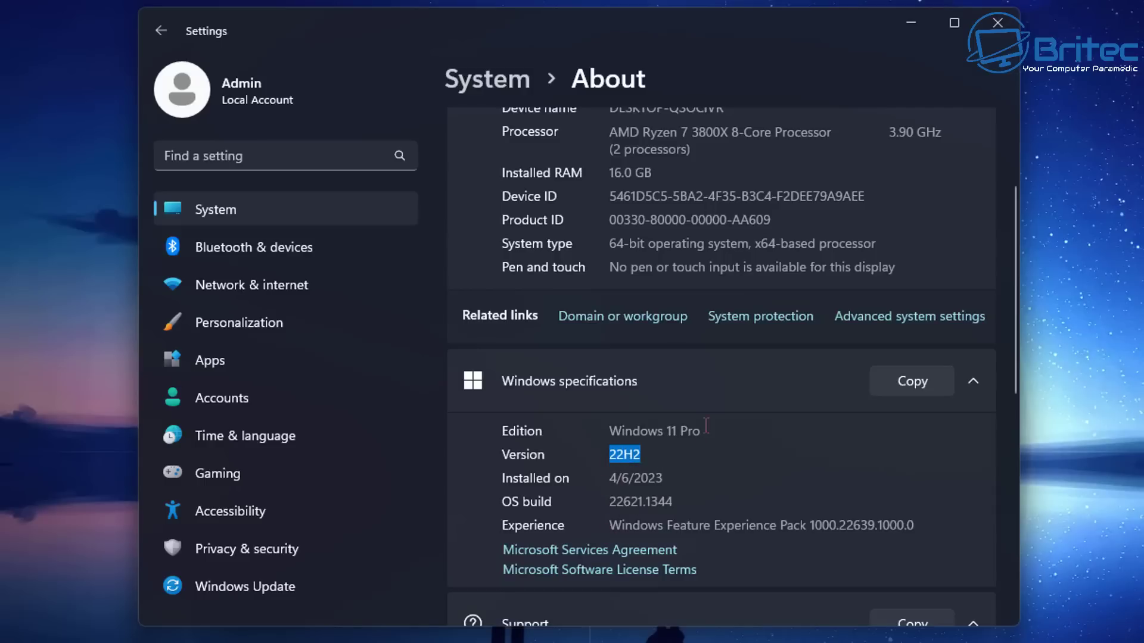
pyautogui.moveTo(706, 429); pyautogui.dragTo(605, 440)
pyautogui.scroll(-5, 689, 507)
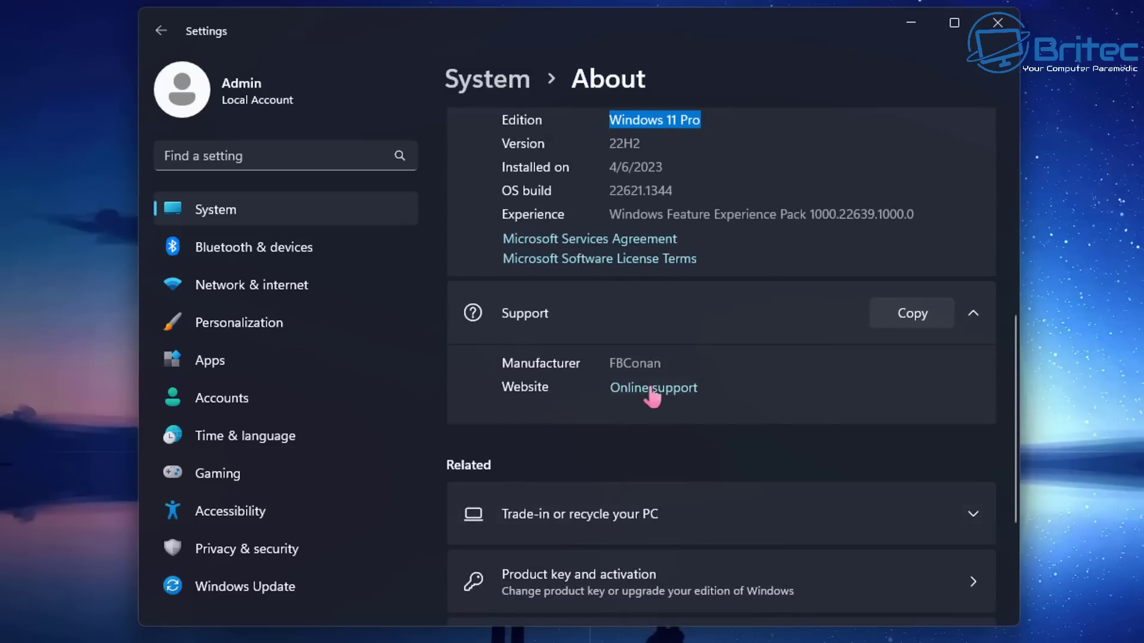
pyautogui.scroll(-3, 671, 453)
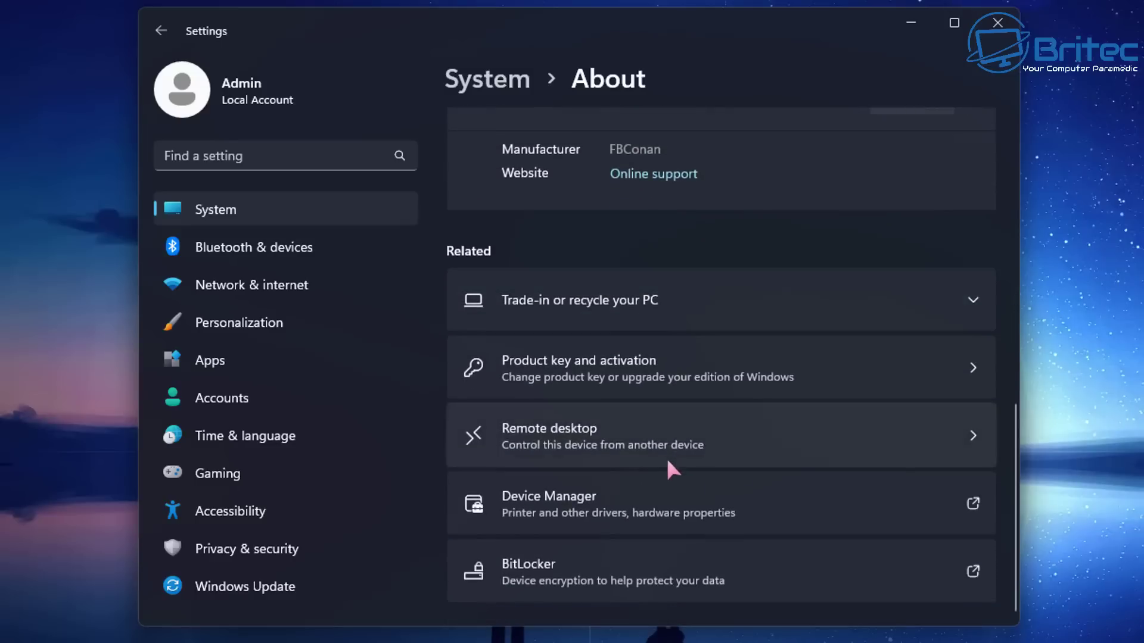
# - Open Windows Security from the privacy and security settings and look over its protection areas
pyautogui.click(289, 548)
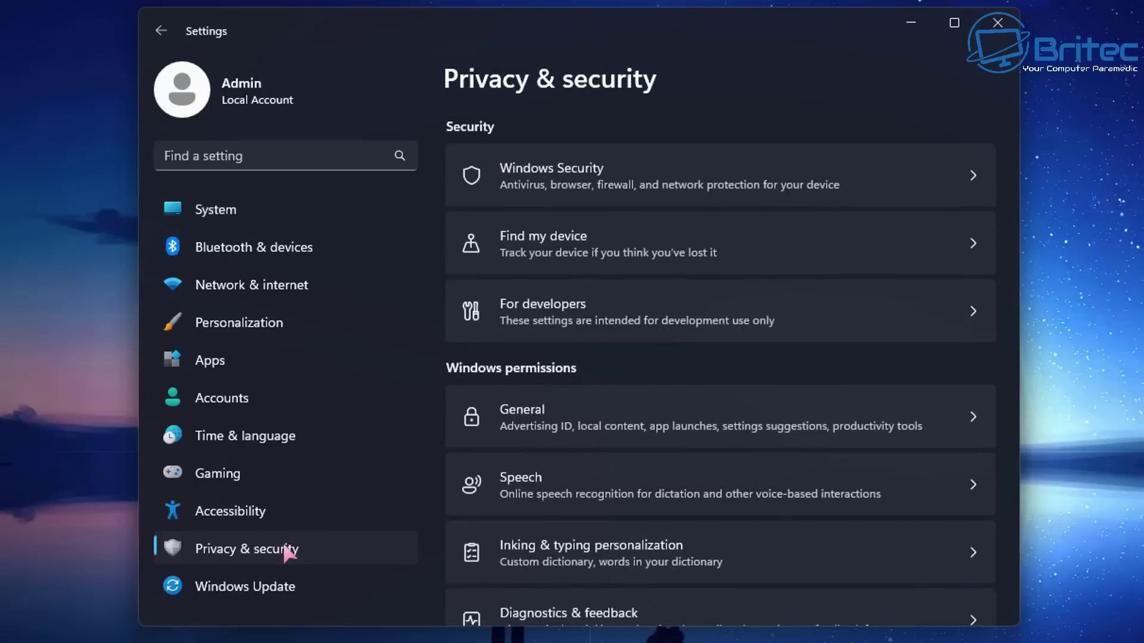
pyautogui.click(582, 174)
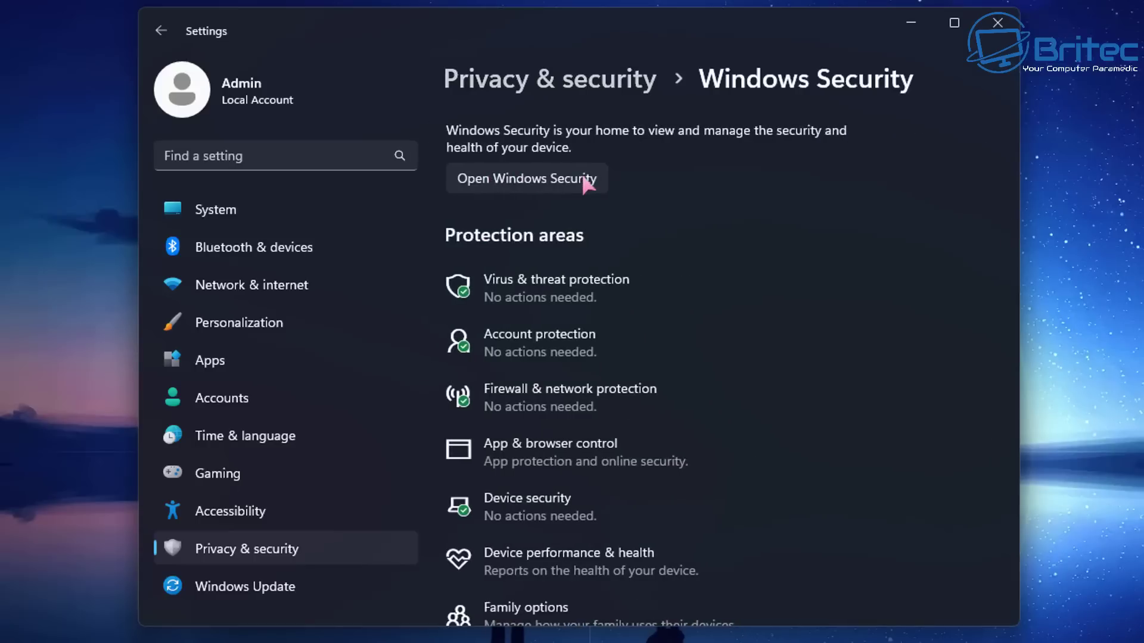
pyautogui.click(536, 179)
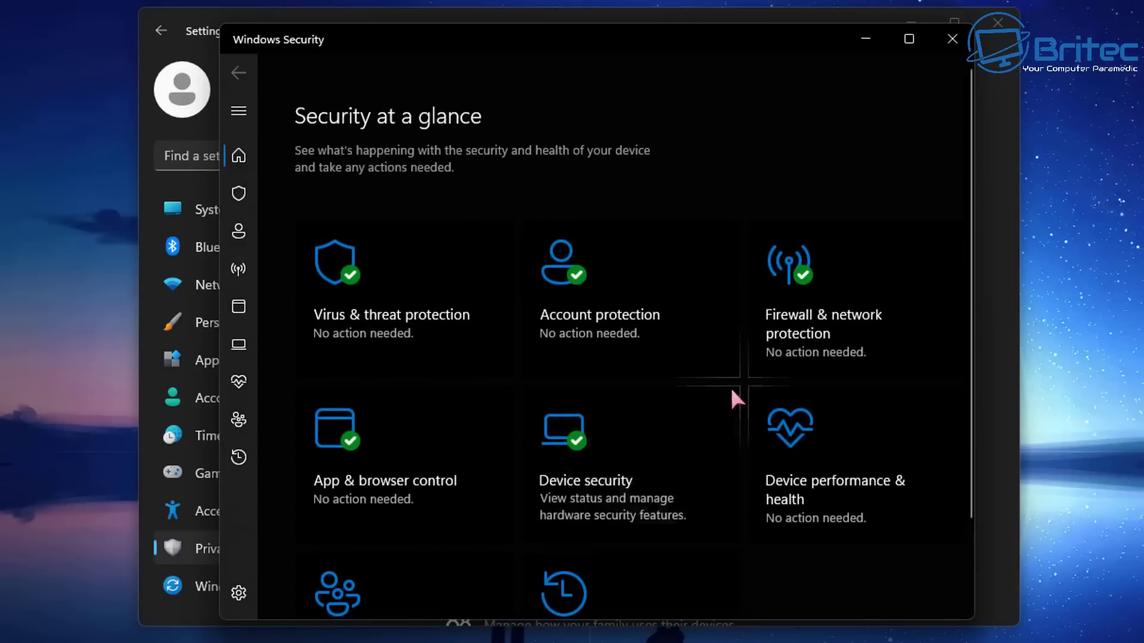
pyautogui.scroll(-2, 678, 476)
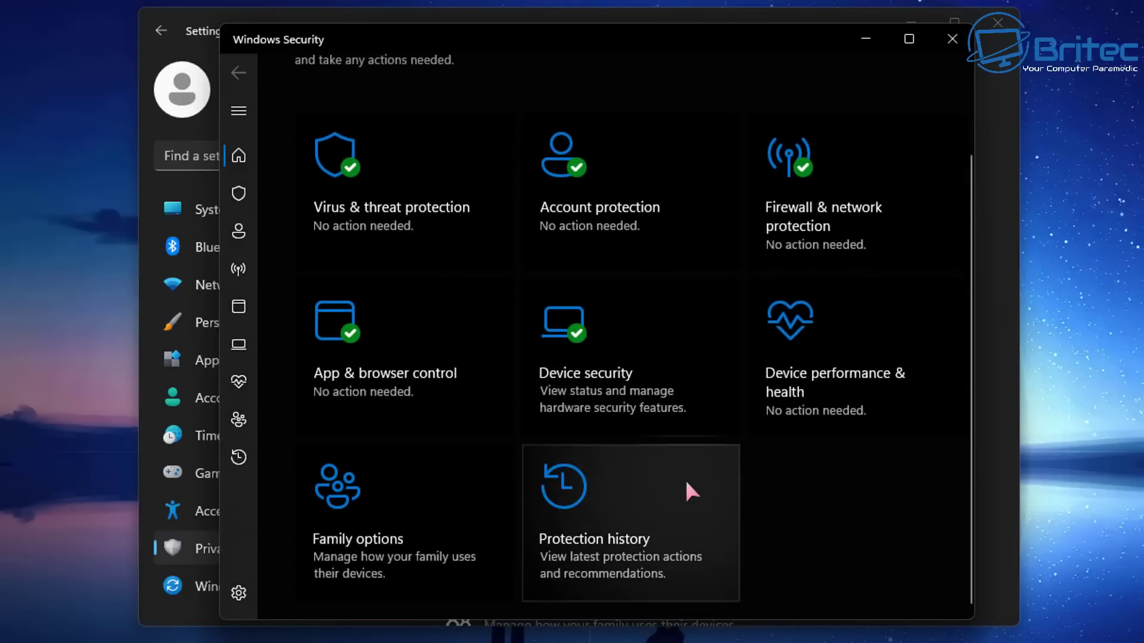
# - Start a full scan from the virus and threat protection scan options, and minimise Windows Security
pyautogui.scroll(2, 704, 482)
pyautogui.click(379, 320)
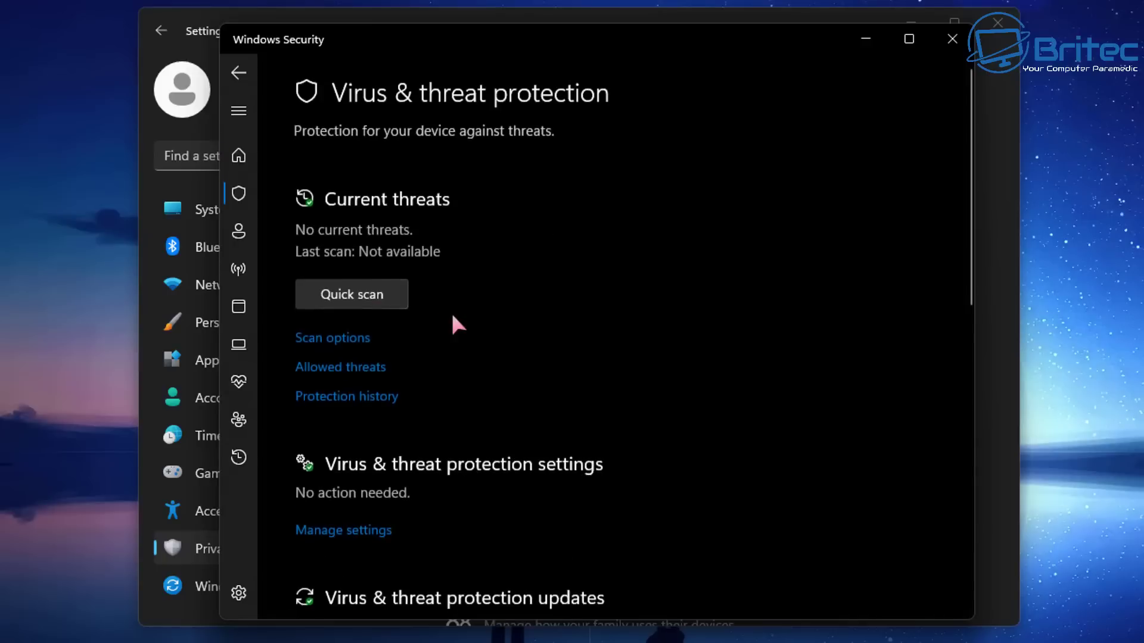
pyautogui.click(345, 345)
pyautogui.click(308, 406)
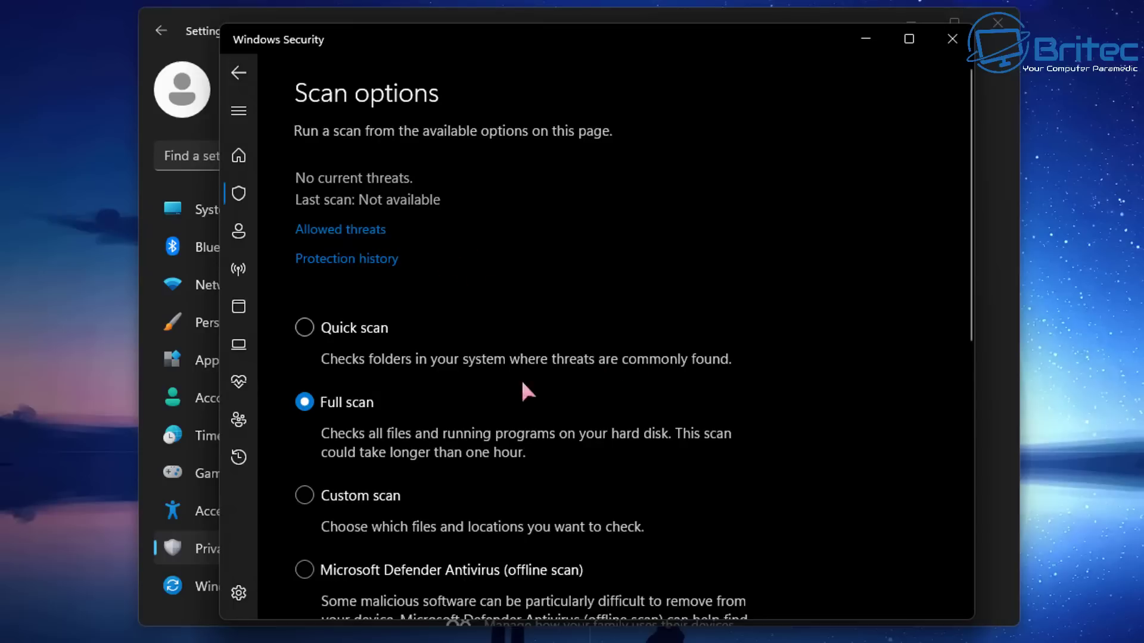
pyautogui.scroll(-7, 523, 388)
pyautogui.click(353, 295)
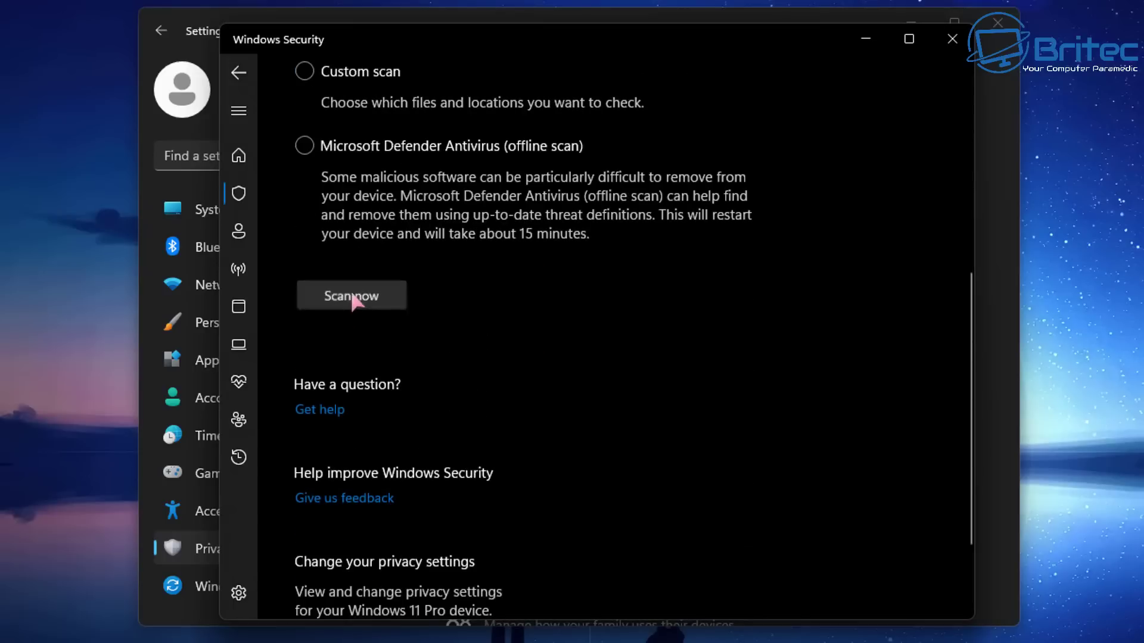
pyautogui.click(865, 42)
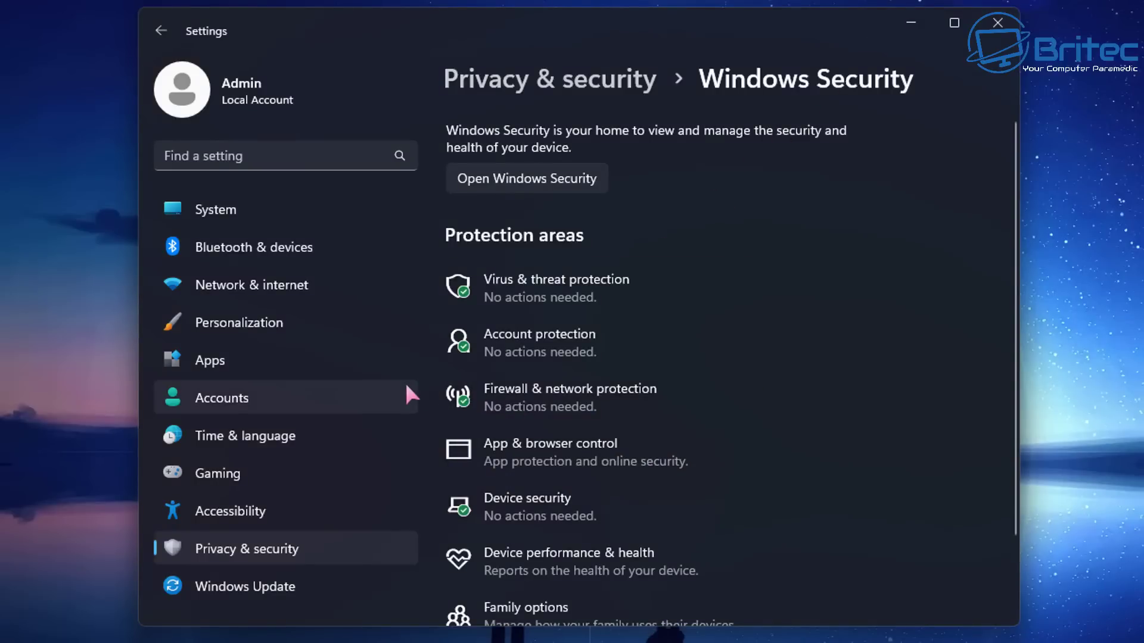
# - Look over the remaining Windows Security protection areas and the categories on the System settings page
pyautogui.scroll(-2, 633, 396)
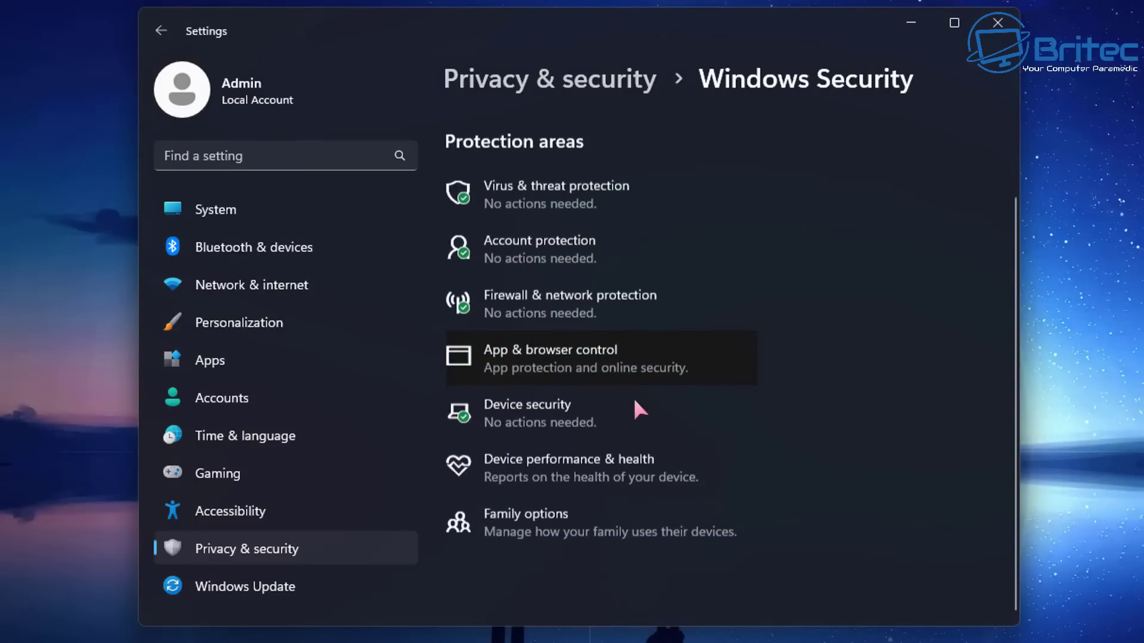
pyautogui.click(232, 206)
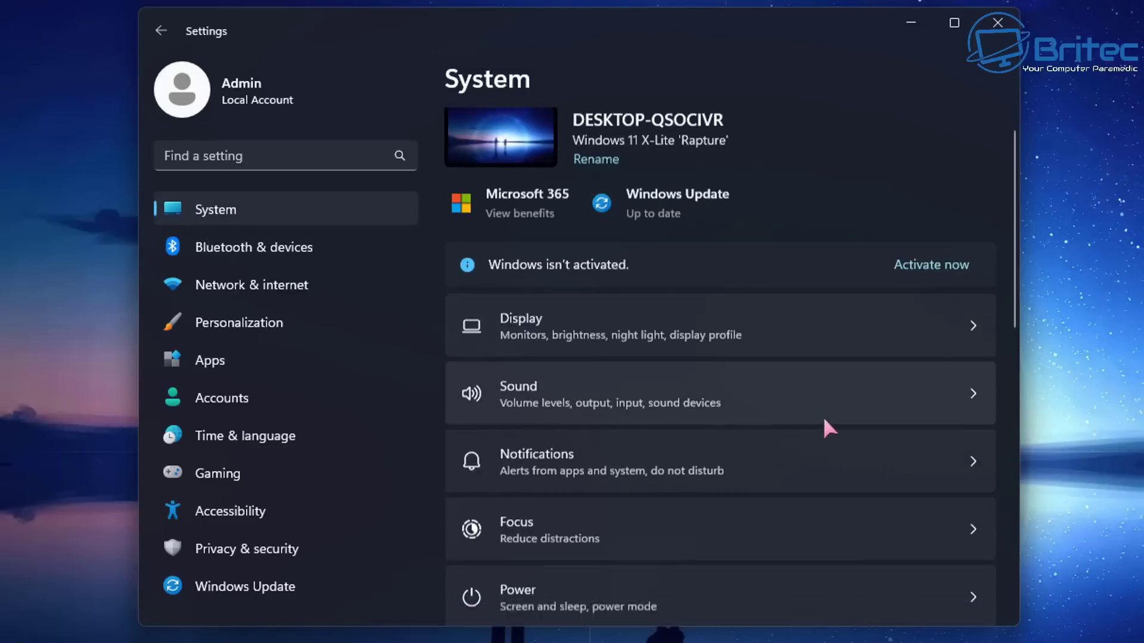
pyautogui.scroll(-3, 822, 414)
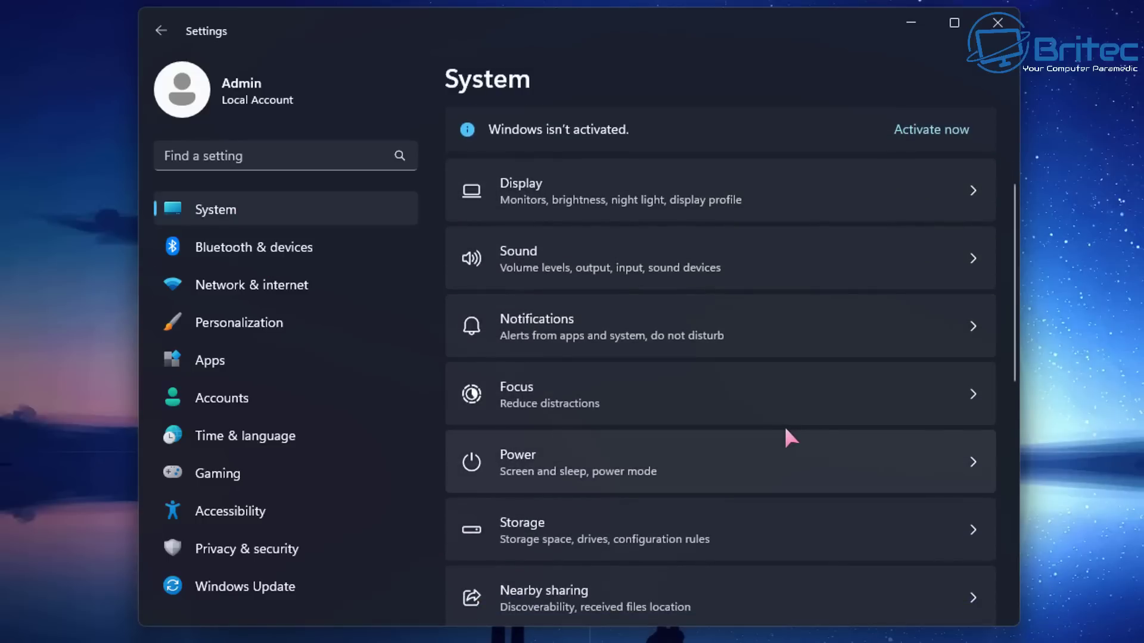
pyautogui.scroll(-5, 784, 435)
# - Review the General, Speech, Inking & typing personalization and Diagnostics & feedback pages of the privacy and security settings
pyautogui.click(275, 560)
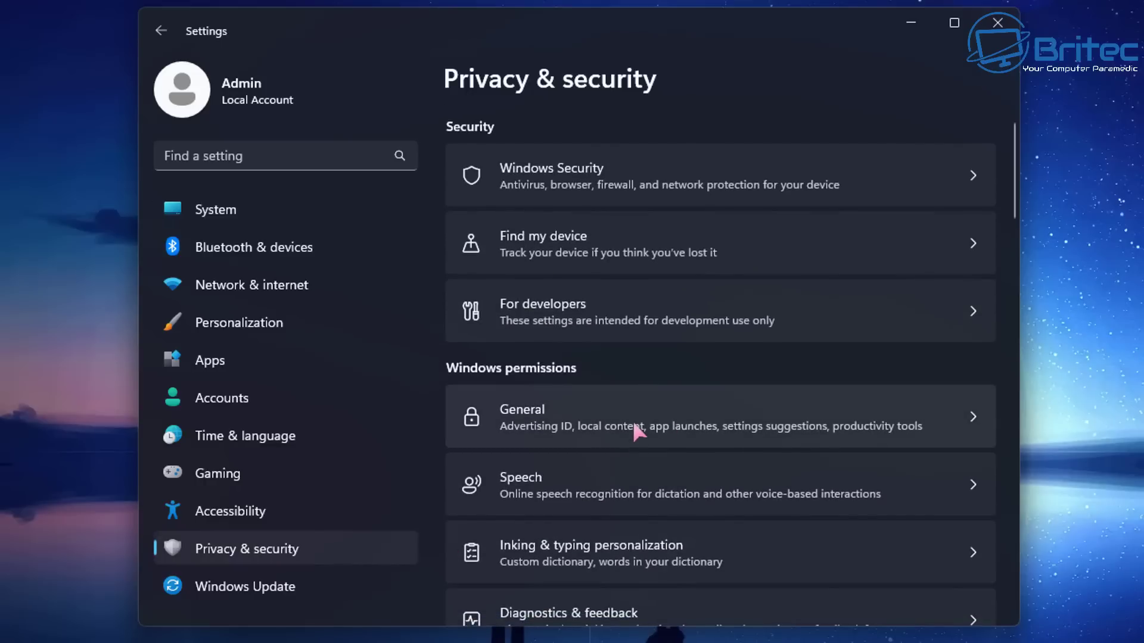
pyautogui.click(630, 432)
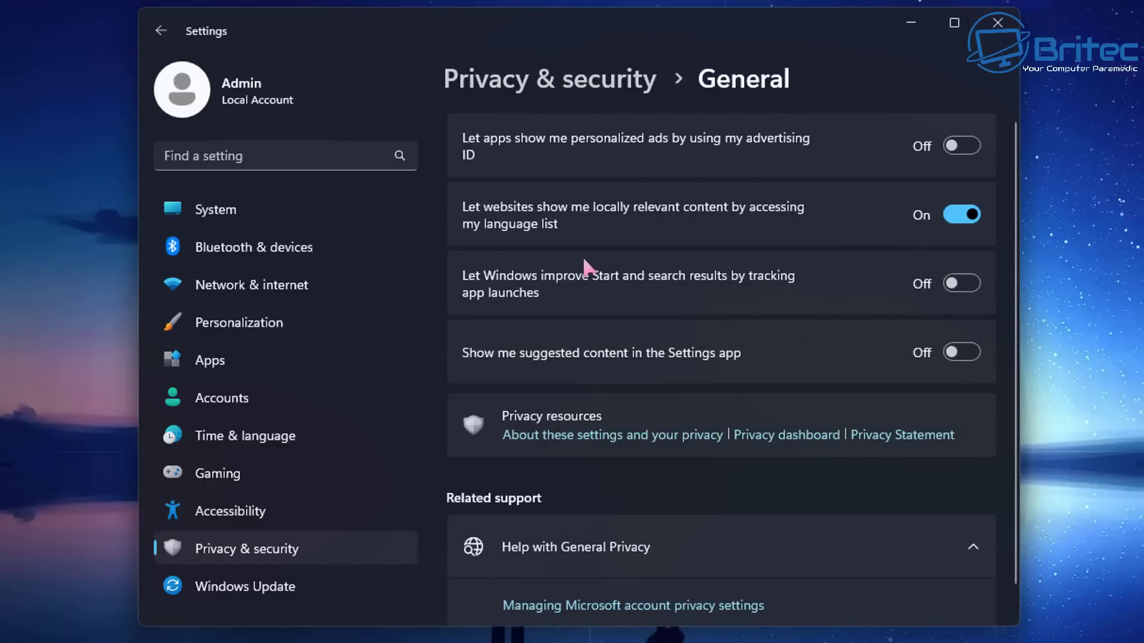
pyautogui.click(158, 28)
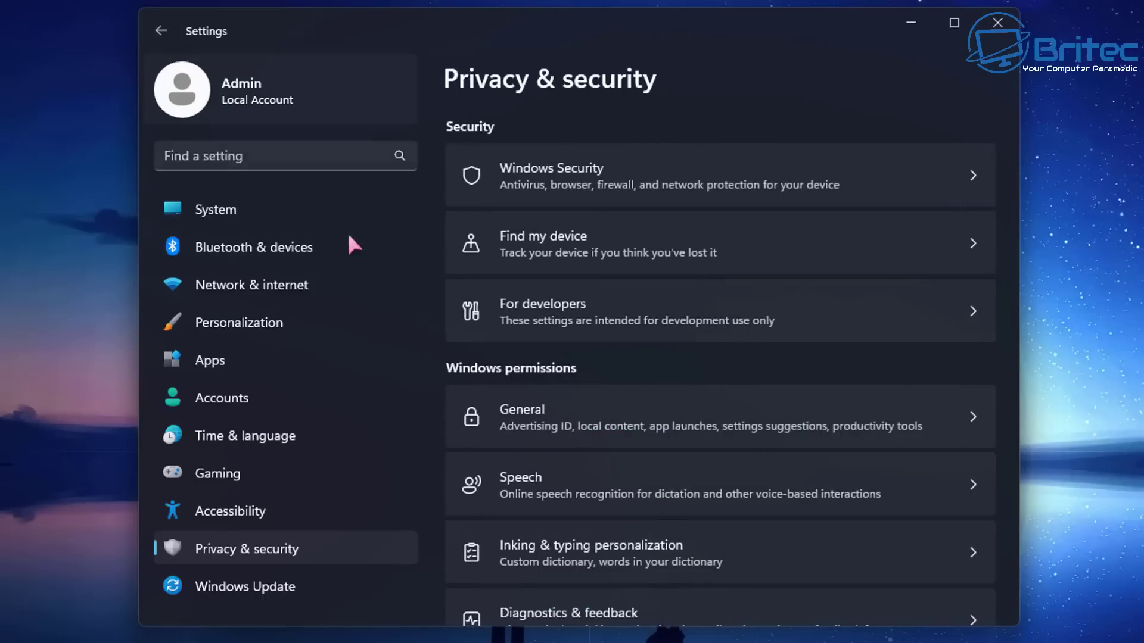
pyautogui.click(559, 479)
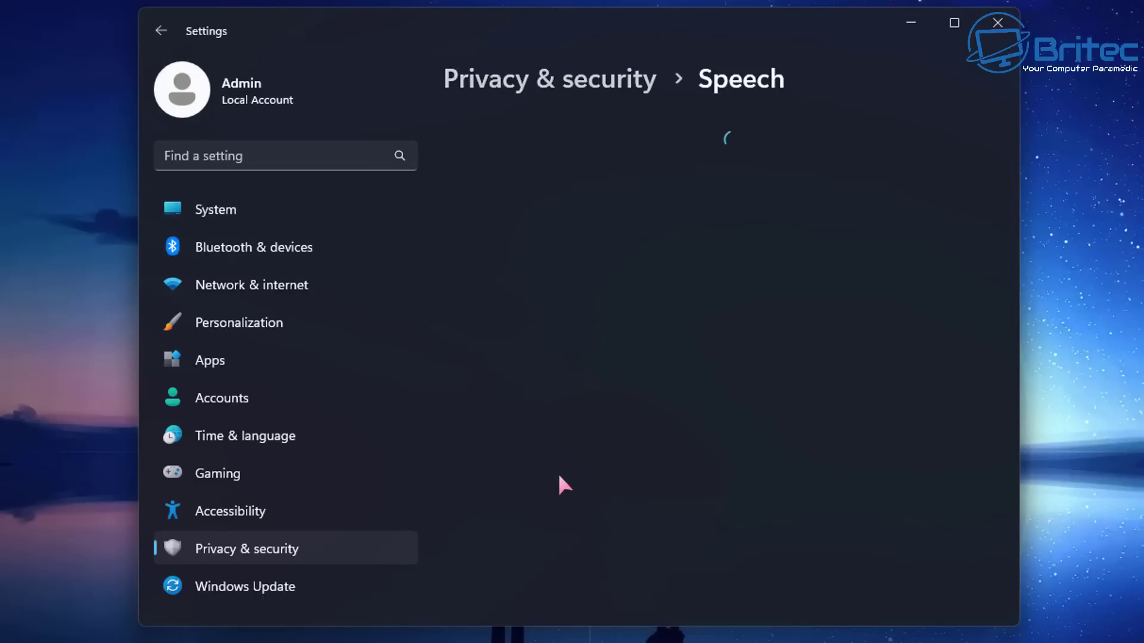
pyautogui.click(160, 28)
pyautogui.click(592, 467)
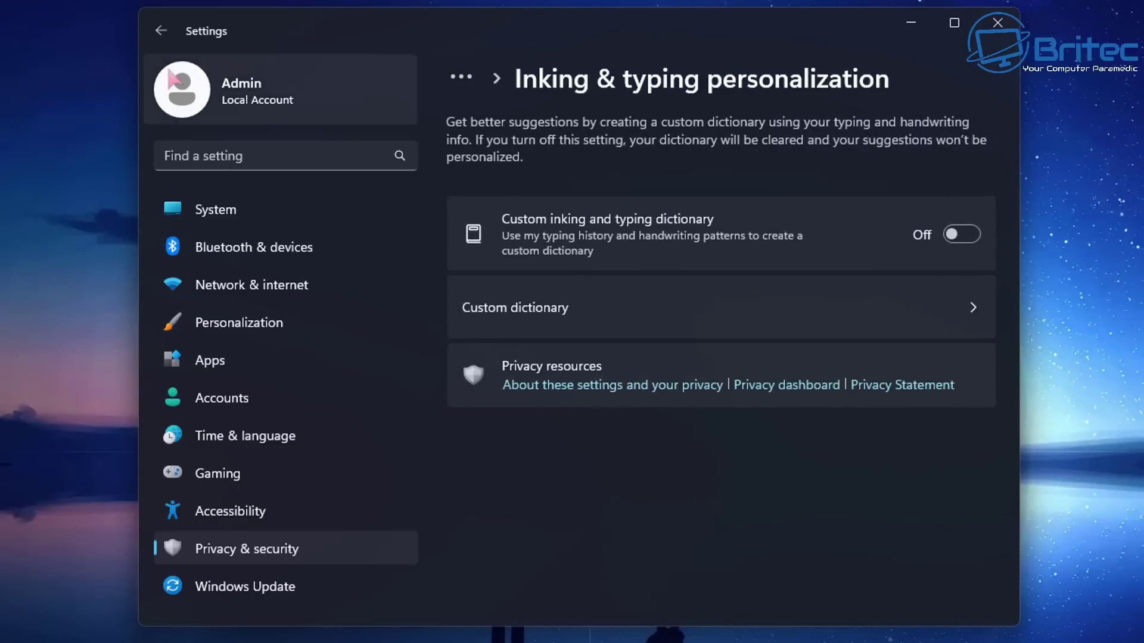
pyautogui.click(159, 33)
pyautogui.scroll(-3, 596, 370)
pyautogui.click(612, 476)
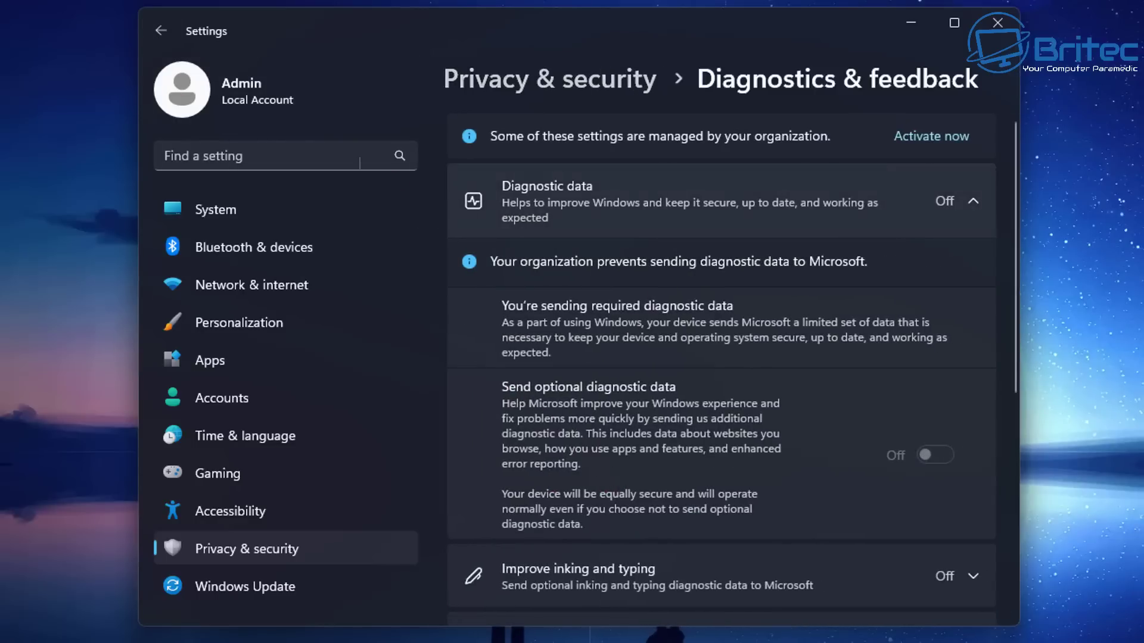
pyautogui.click(159, 31)
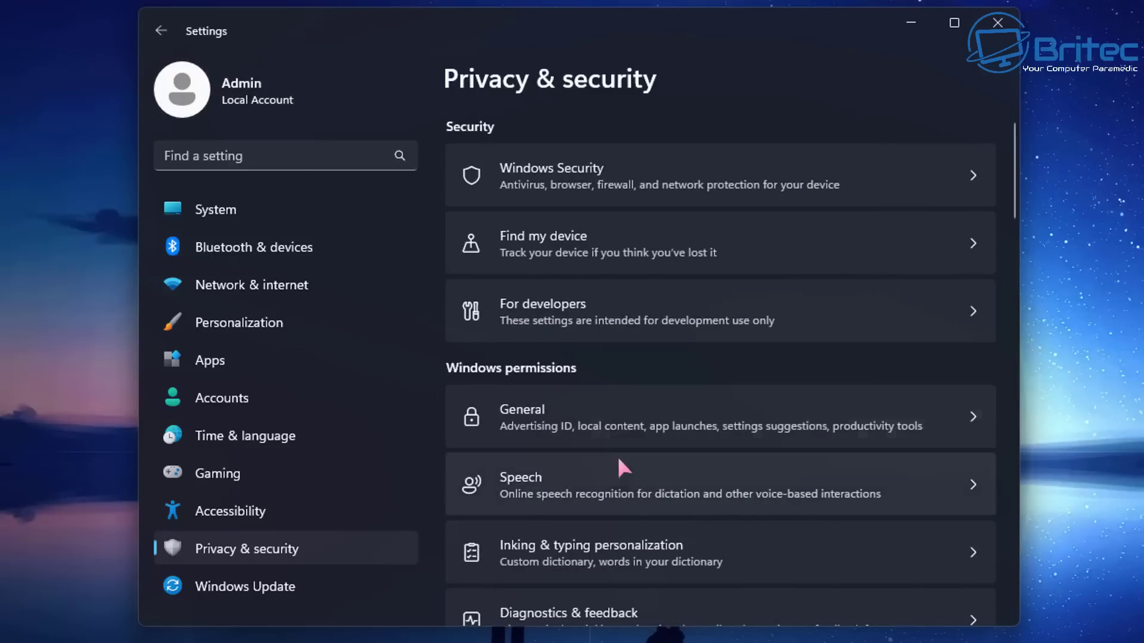
# - Review the Location page under the app permissions and return to the privacy and security list
pyautogui.scroll(-5, 618, 460)
pyautogui.scroll(-4, 619, 469)
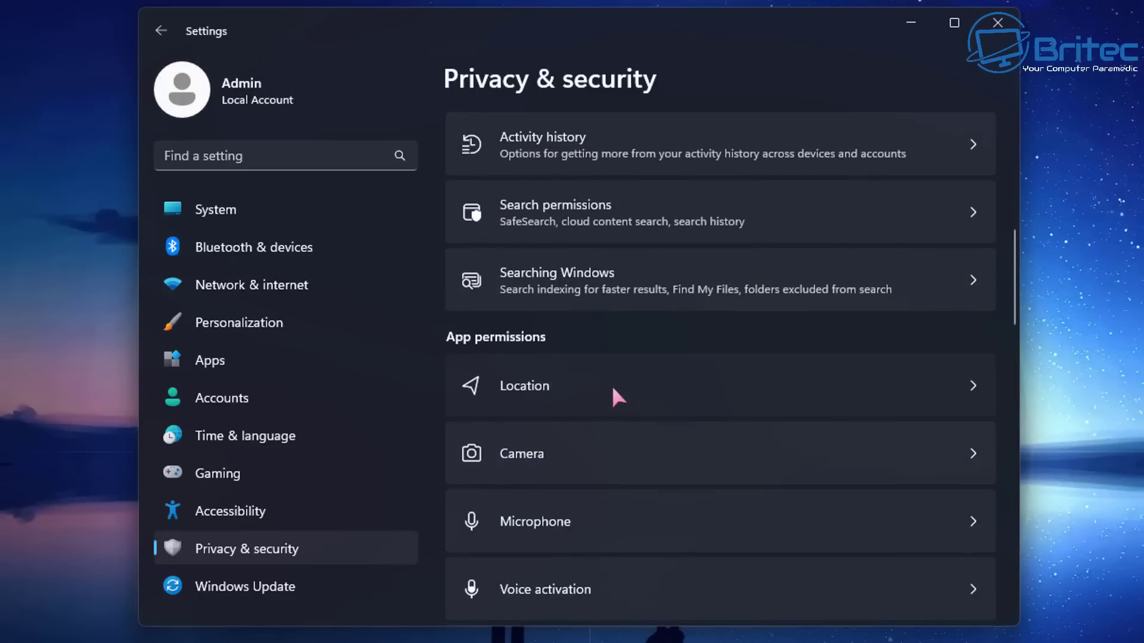
pyautogui.click(612, 386)
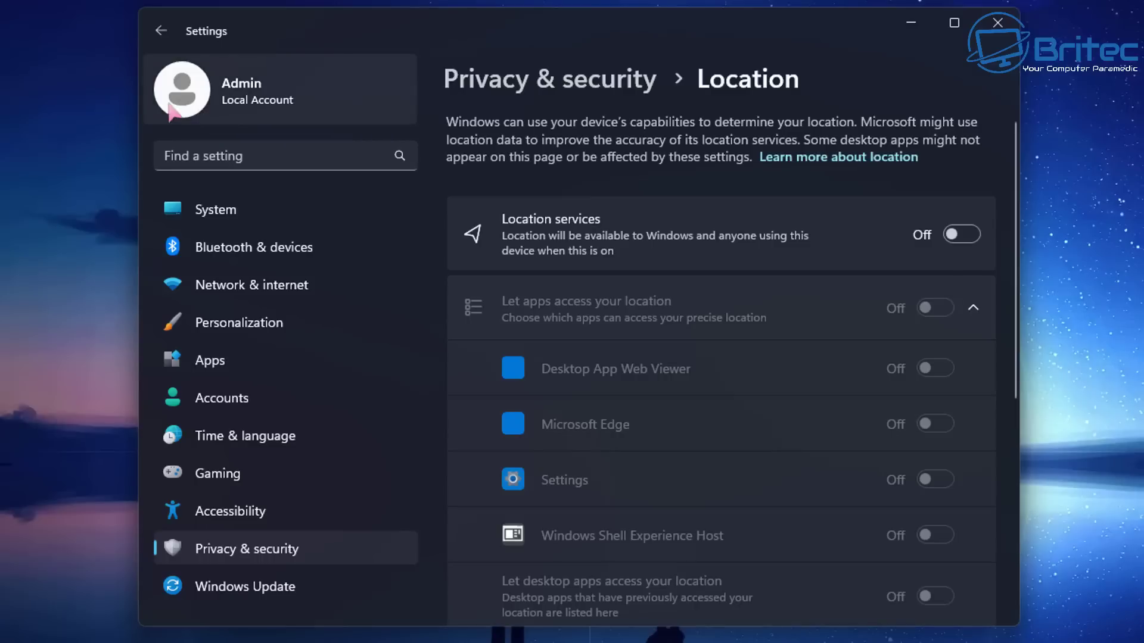
pyautogui.click(160, 30)
# - Turn off Notification access and Let apps access your notifications in the Notifications app permissions
pyautogui.scroll(-4, 610, 448)
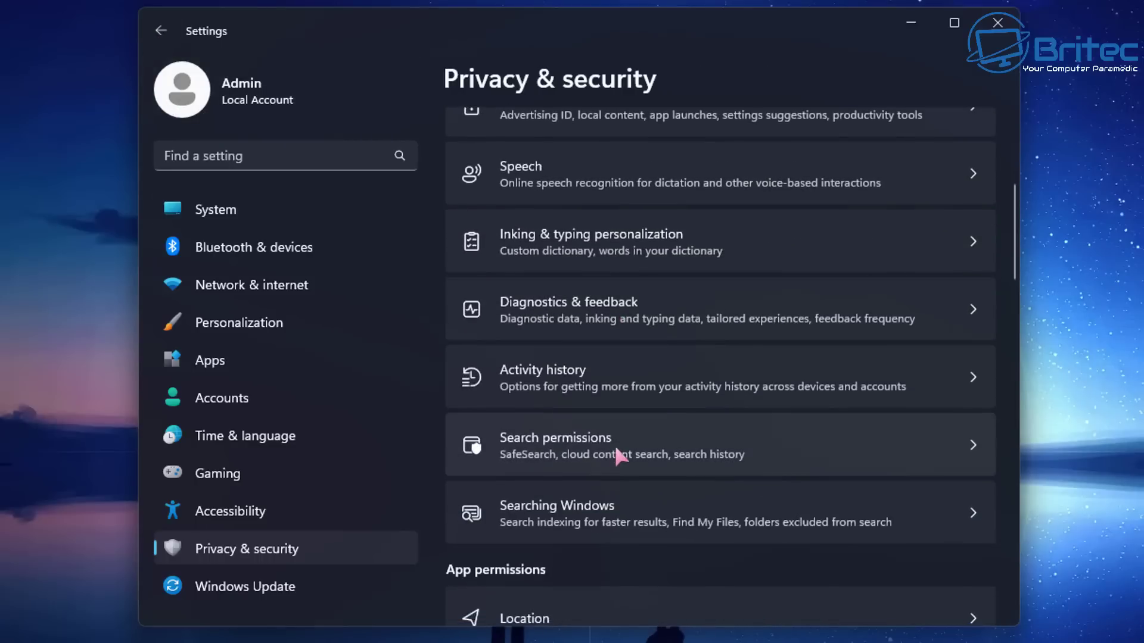
pyautogui.scroll(-5, 592, 253)
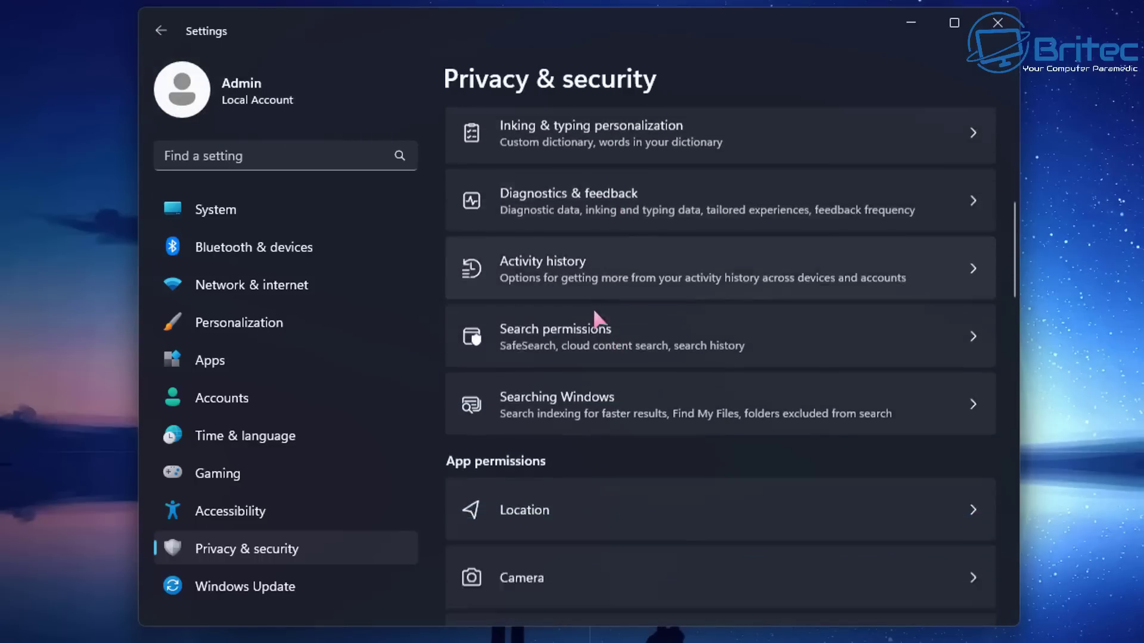
pyautogui.scroll(-4, 597, 323)
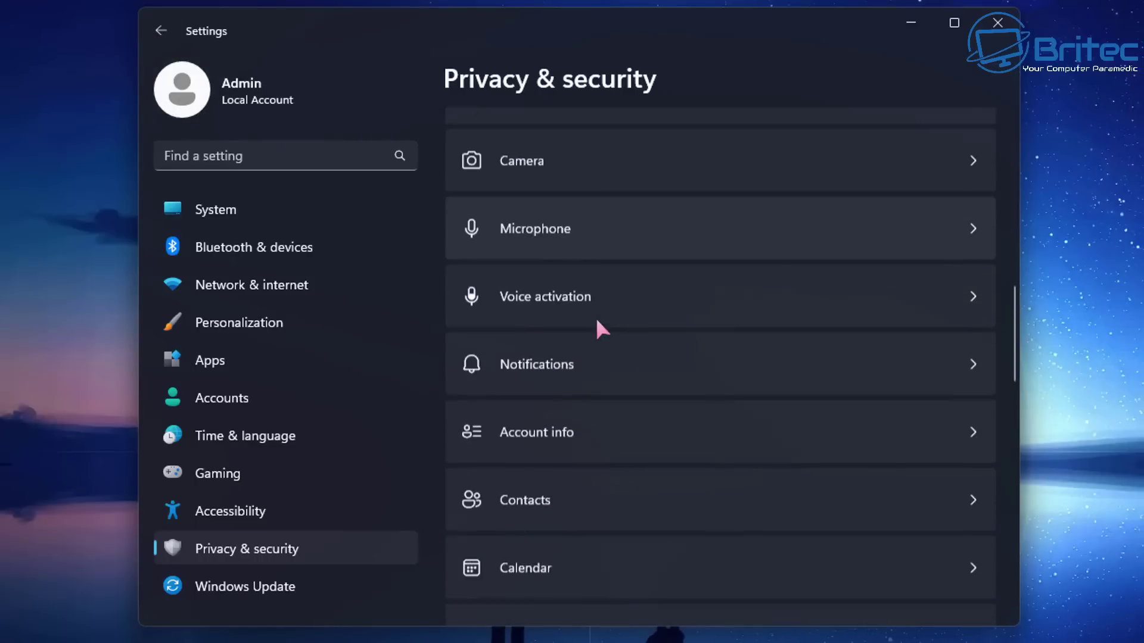
pyautogui.click(615, 357)
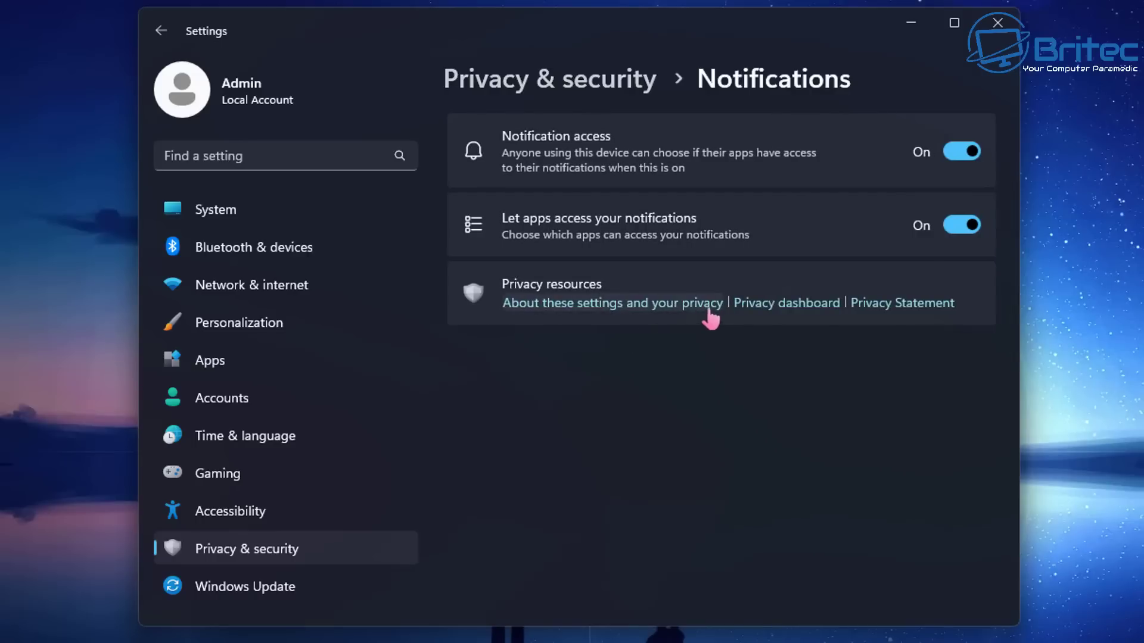
pyautogui.click(959, 225)
pyautogui.click(960, 151)
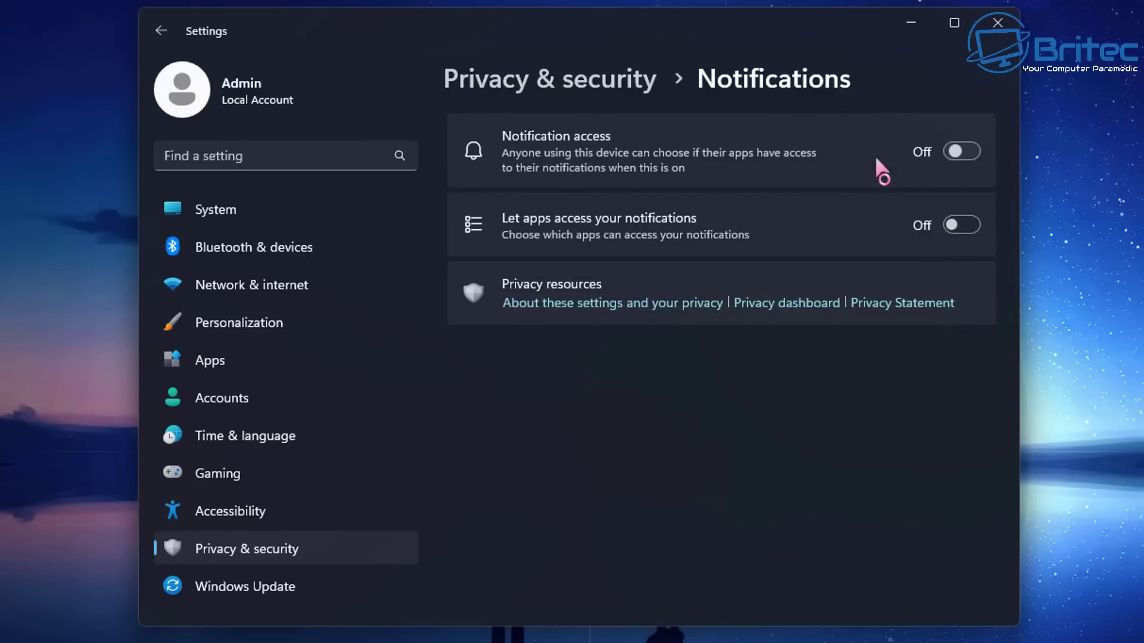
pyautogui.click(162, 34)
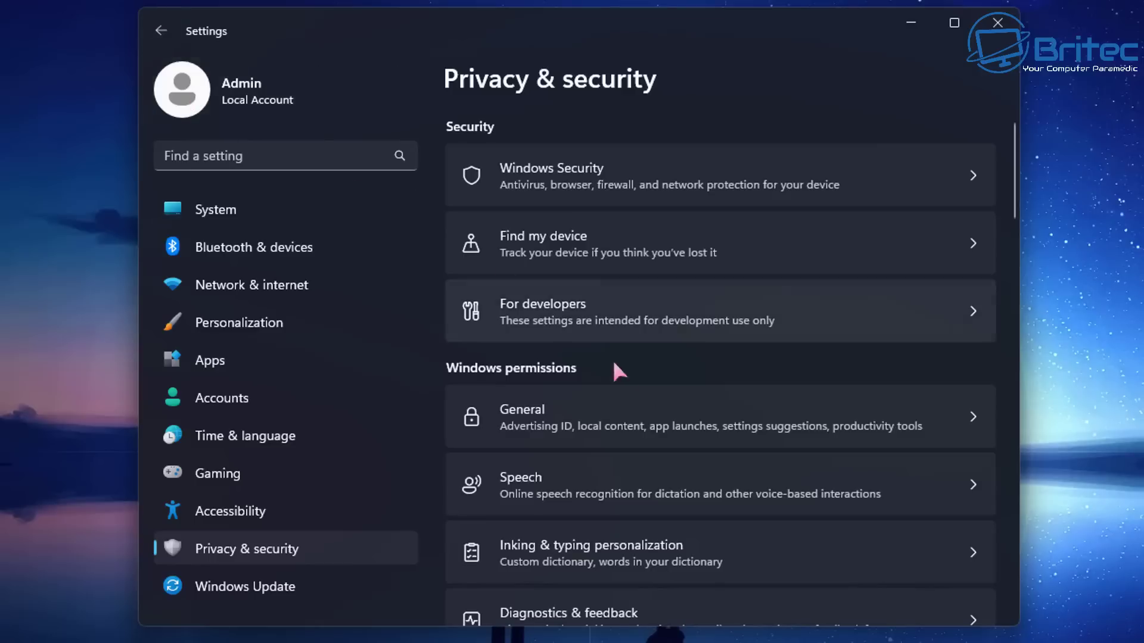
# - Check the Windows Update page's update status and options, and close Settings
pyautogui.scroll(-3, 518, 396)
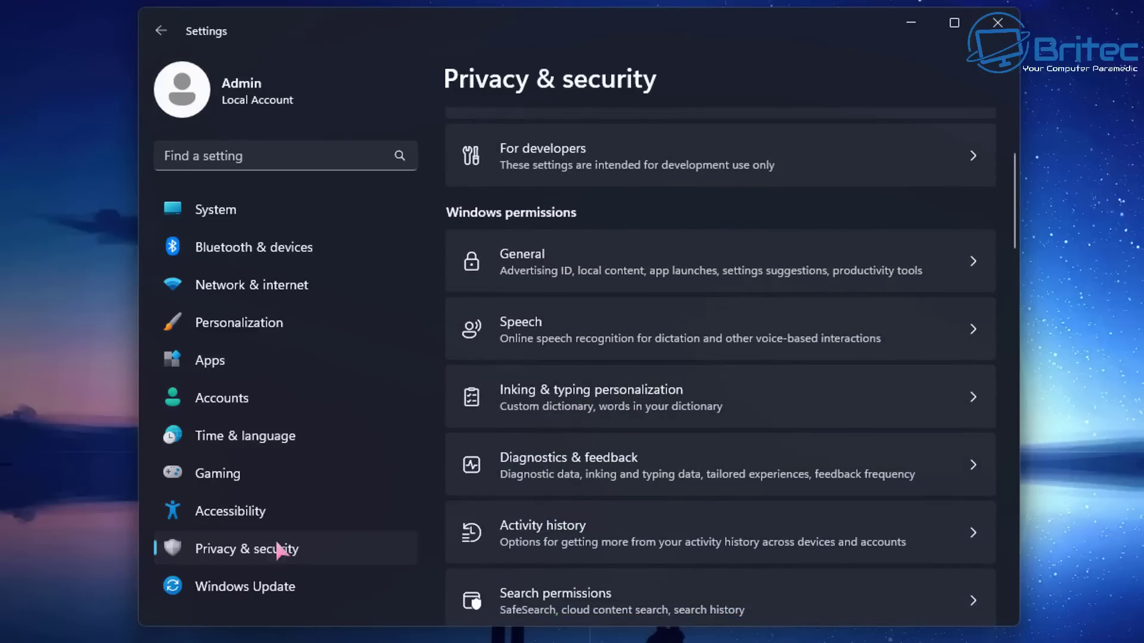
pyautogui.click(266, 589)
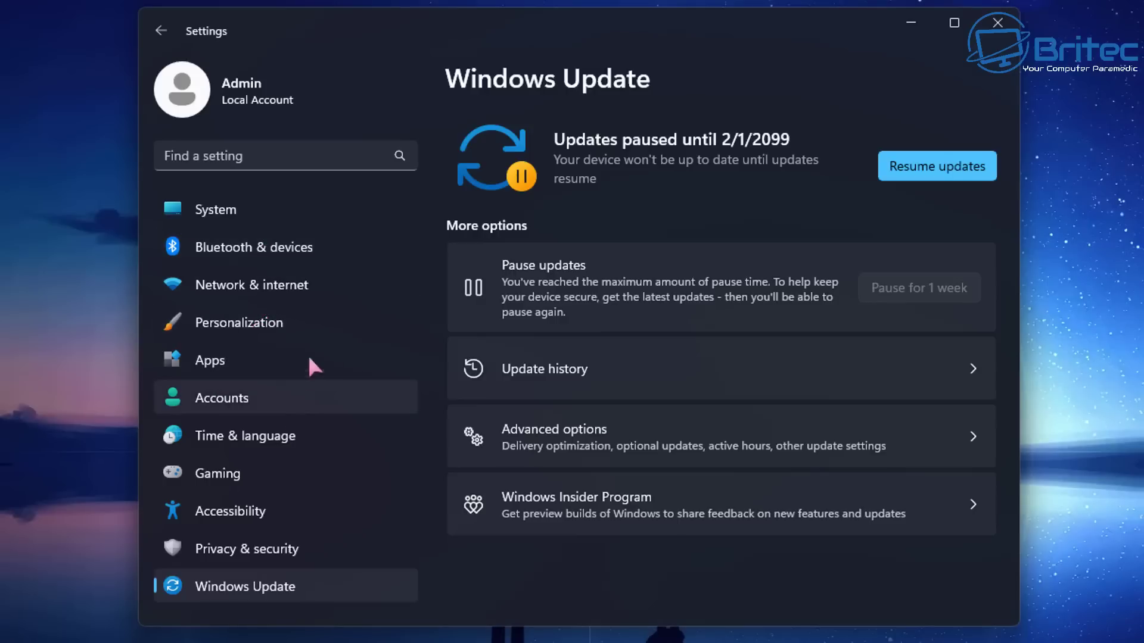
pyautogui.click(996, 27)
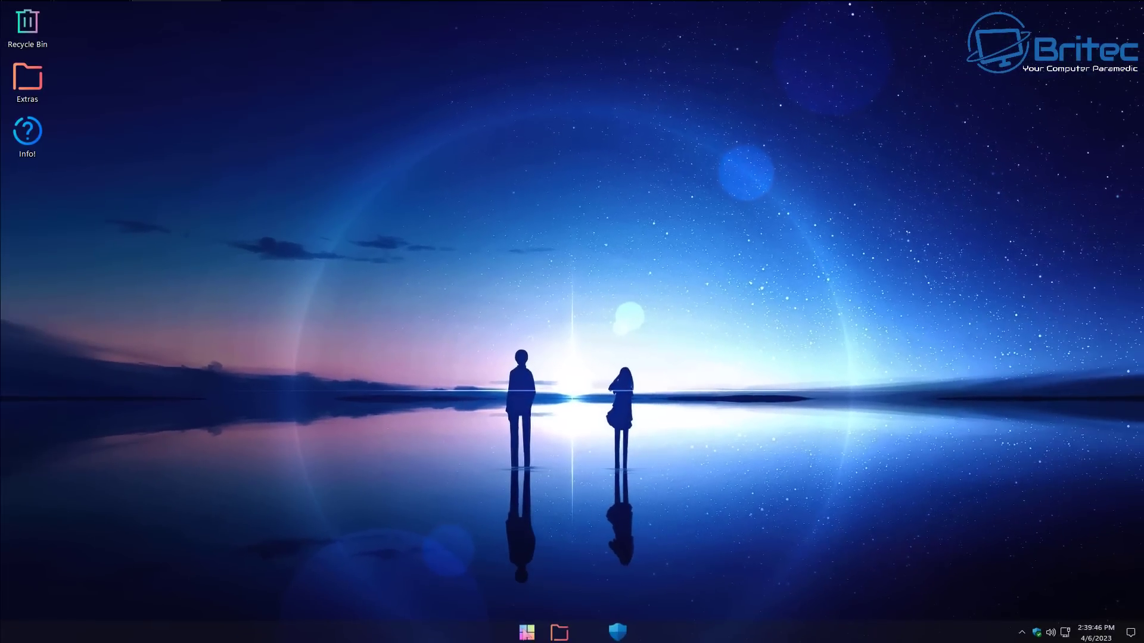
# - View the drives under This PC in File Explorer and try its tabs by opening two extra ones, closing everything when done
pyautogui.click(558, 634)
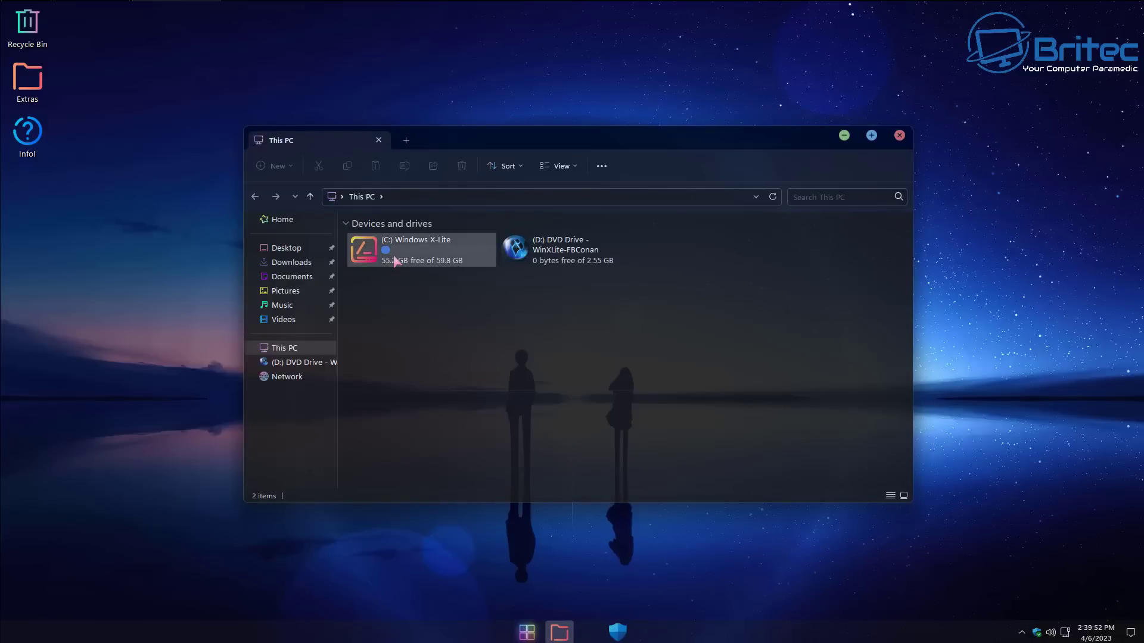
pyautogui.moveTo(540, 255)
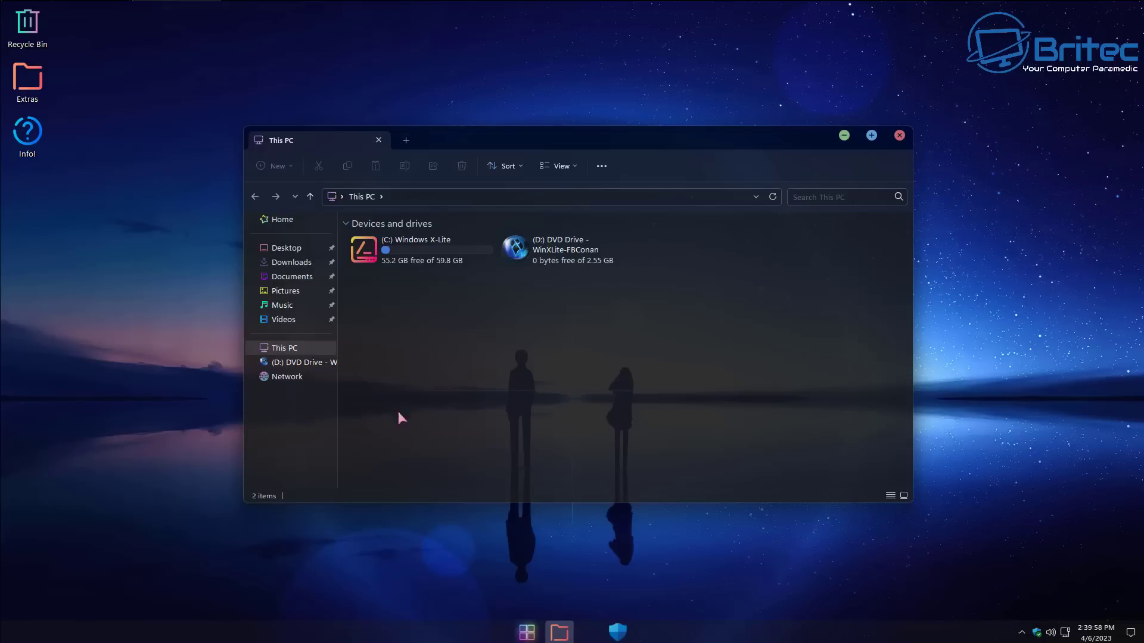
pyautogui.click(406, 141)
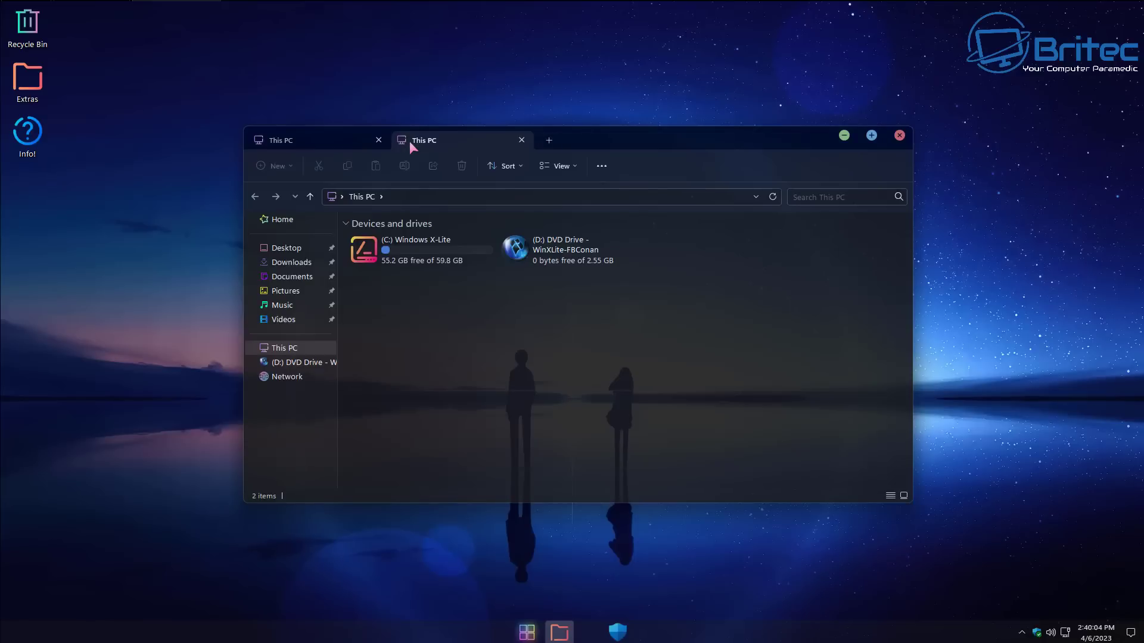
pyautogui.click(548, 142)
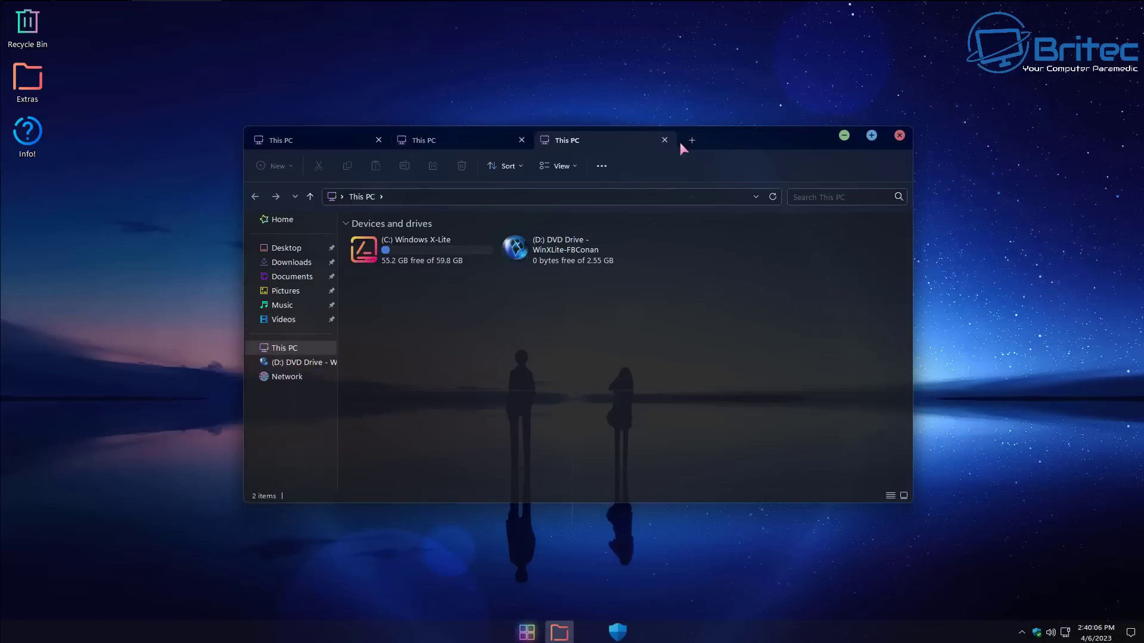
pyautogui.click(664, 140)
pyautogui.click(522, 141)
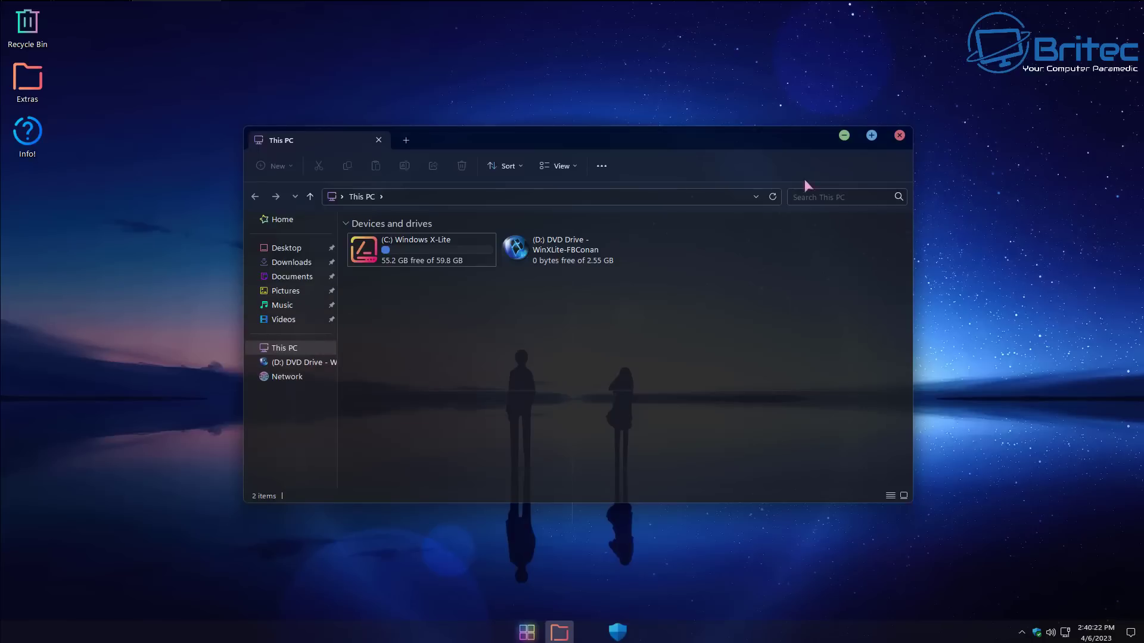
pyautogui.click(900, 137)
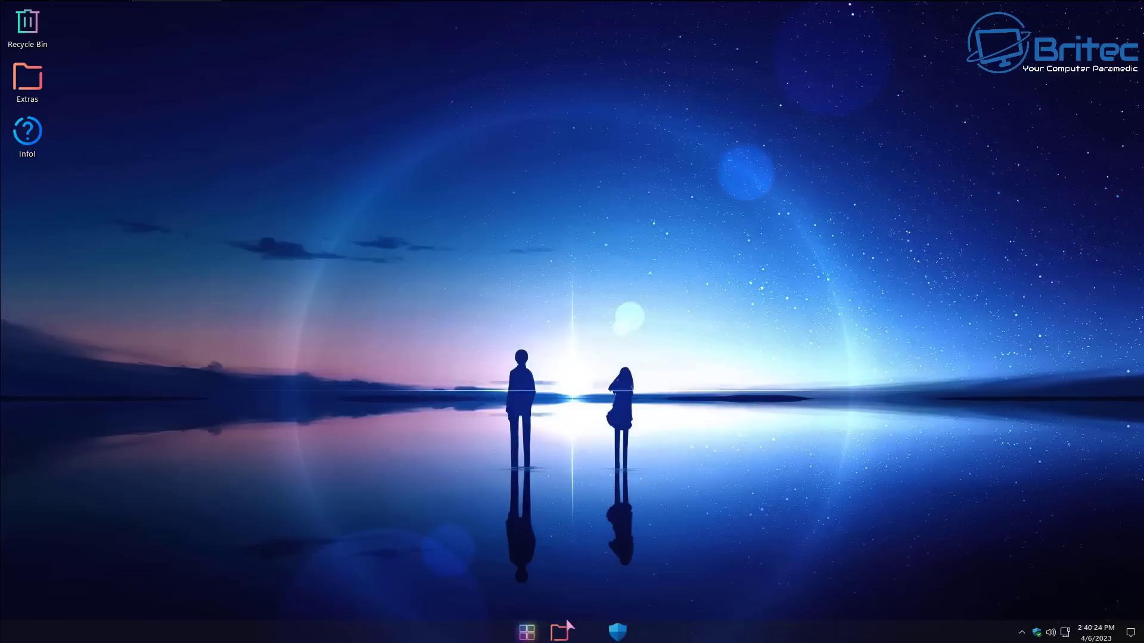
# - View the contents of the Apps and X-Lite Tools folders in the Start menu's program list
pyautogui.click(527, 633)
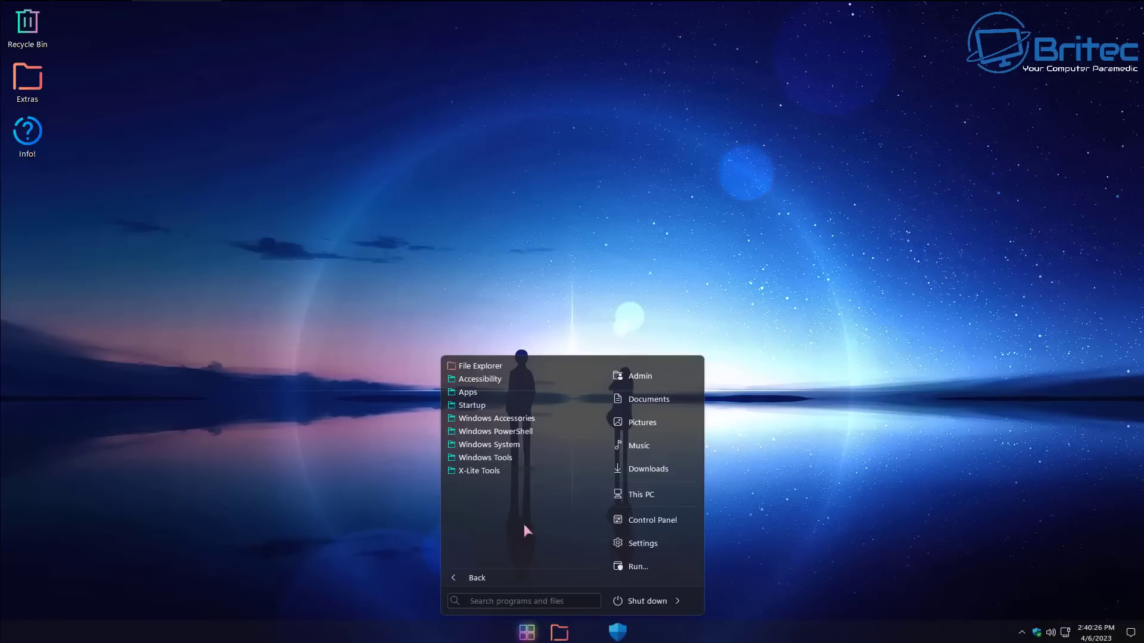
pyautogui.click(499, 392)
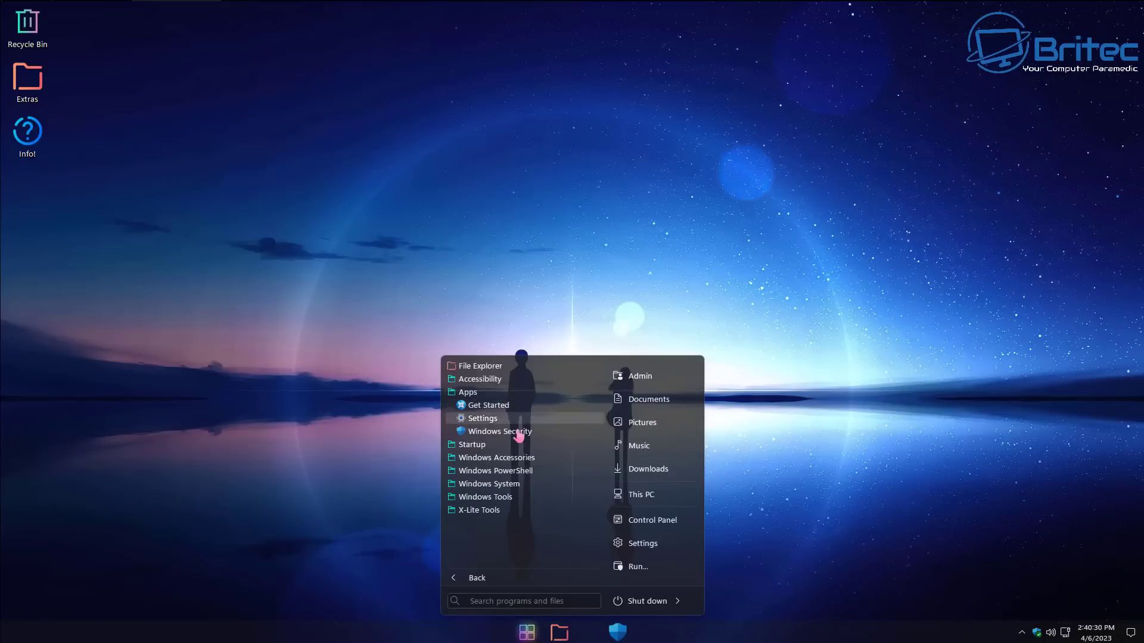
pyautogui.click(480, 392)
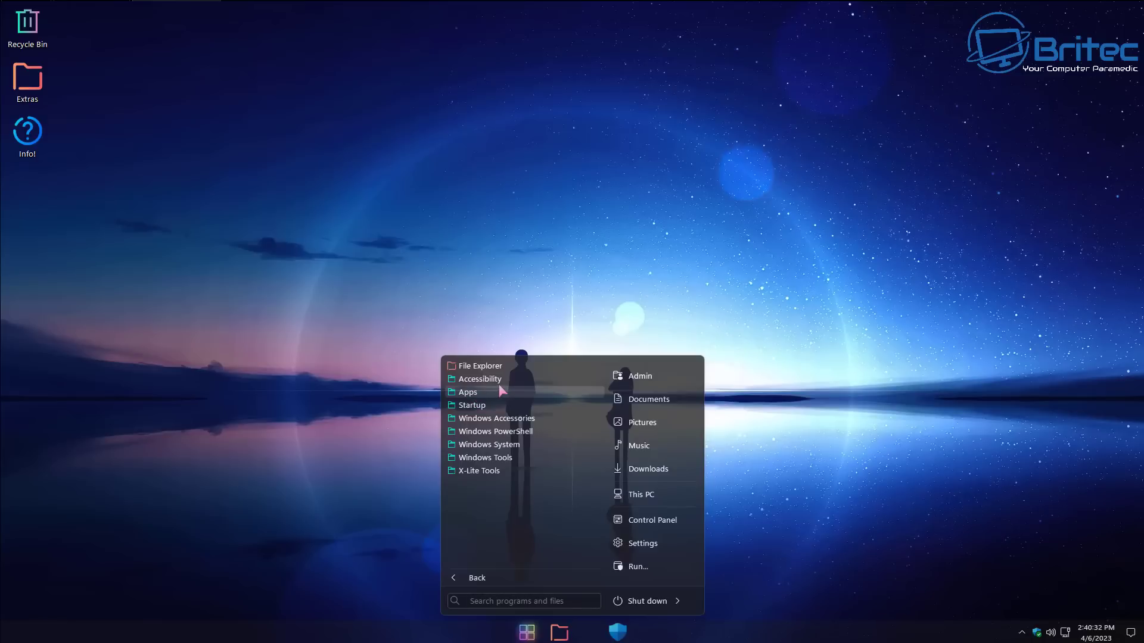
pyautogui.click(487, 472)
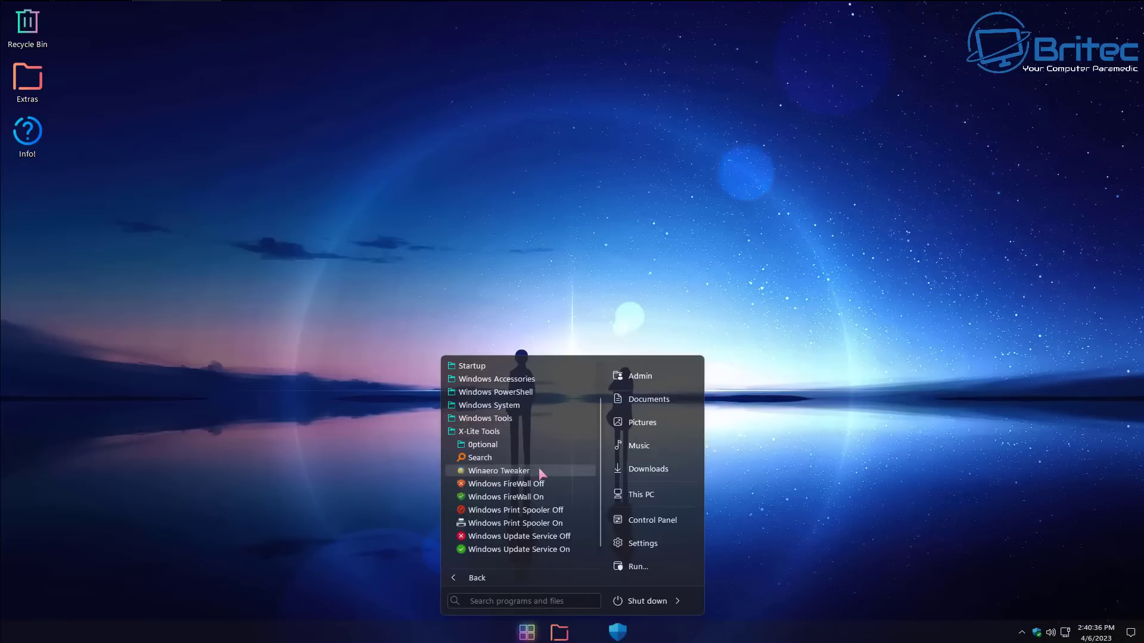
# - View the contents of the 0ptional folder in X-Lite Tools and close its window
pyautogui.click(483, 445)
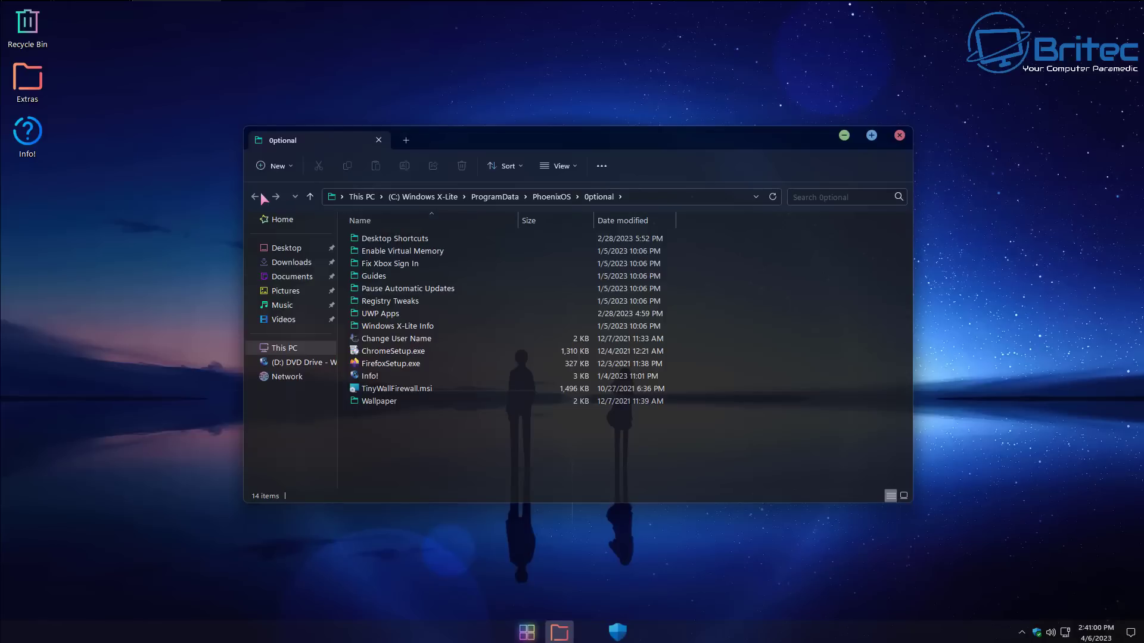
pyautogui.click(899, 135)
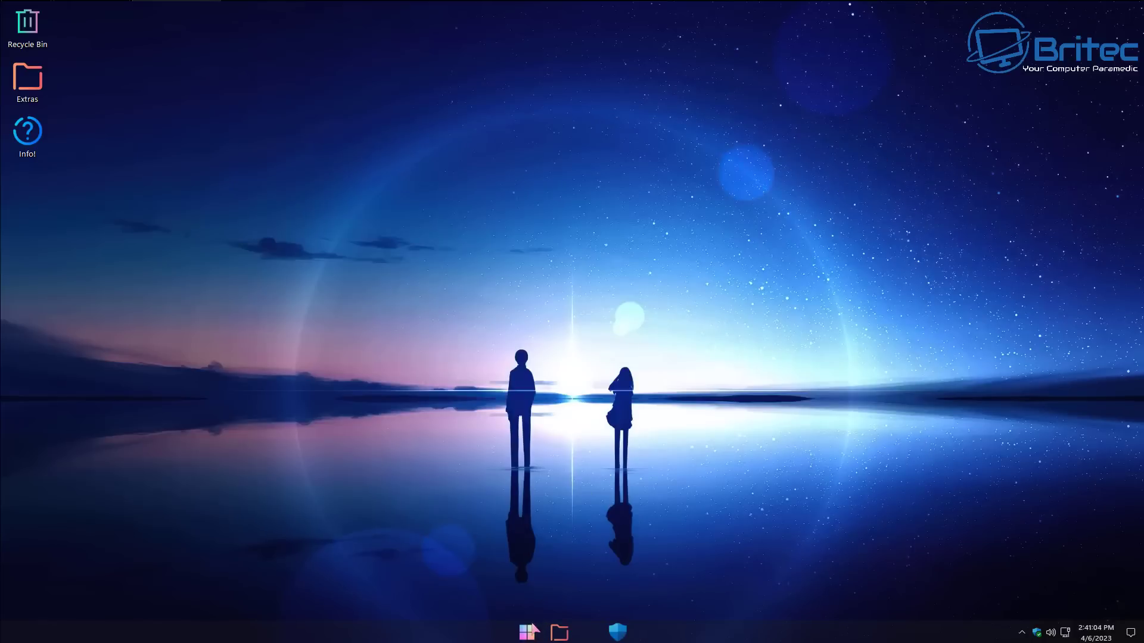
# - Search the Start menu for "control", open Control Panel and set its view to Category
pyautogui.click(529, 634)
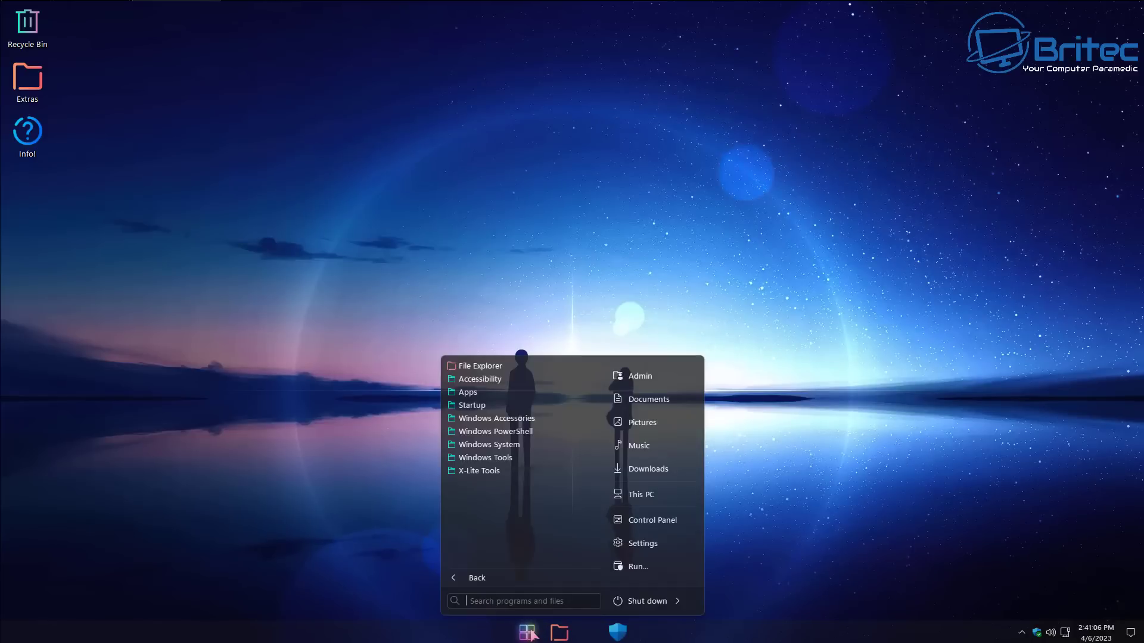
pyautogui.write('control')
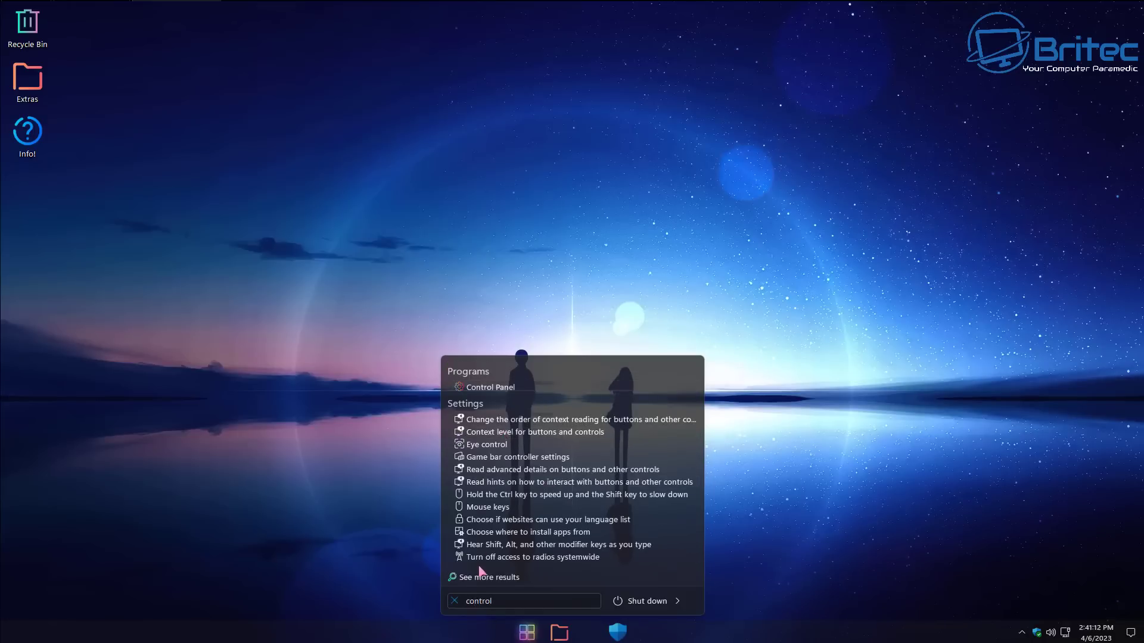
pyautogui.click(487, 387)
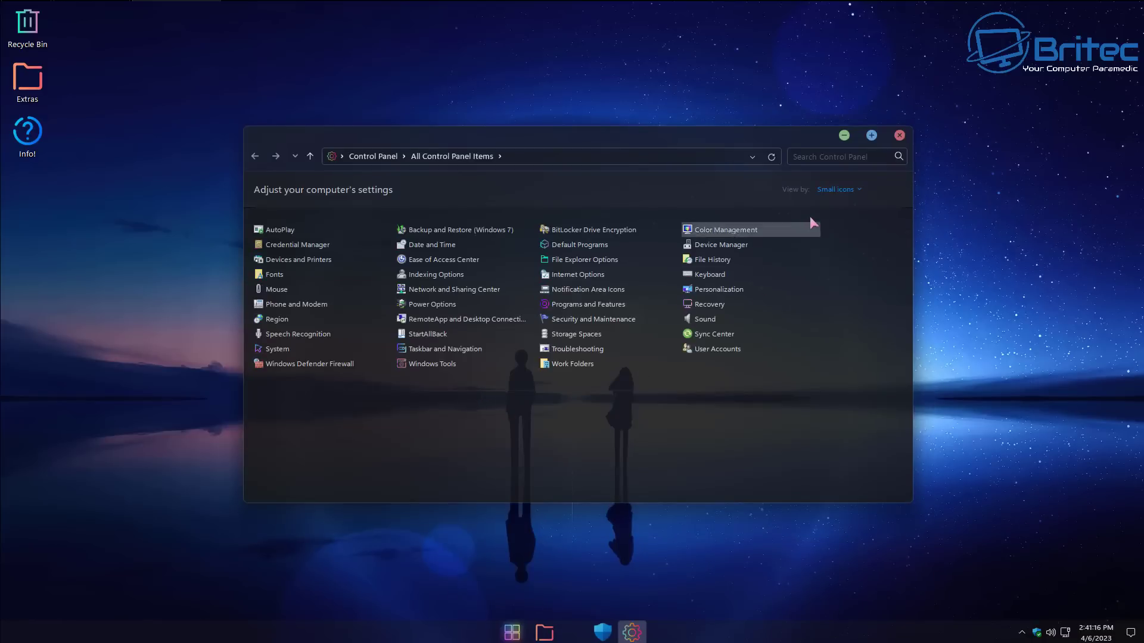
pyautogui.click(857, 189)
pyautogui.click(847, 208)
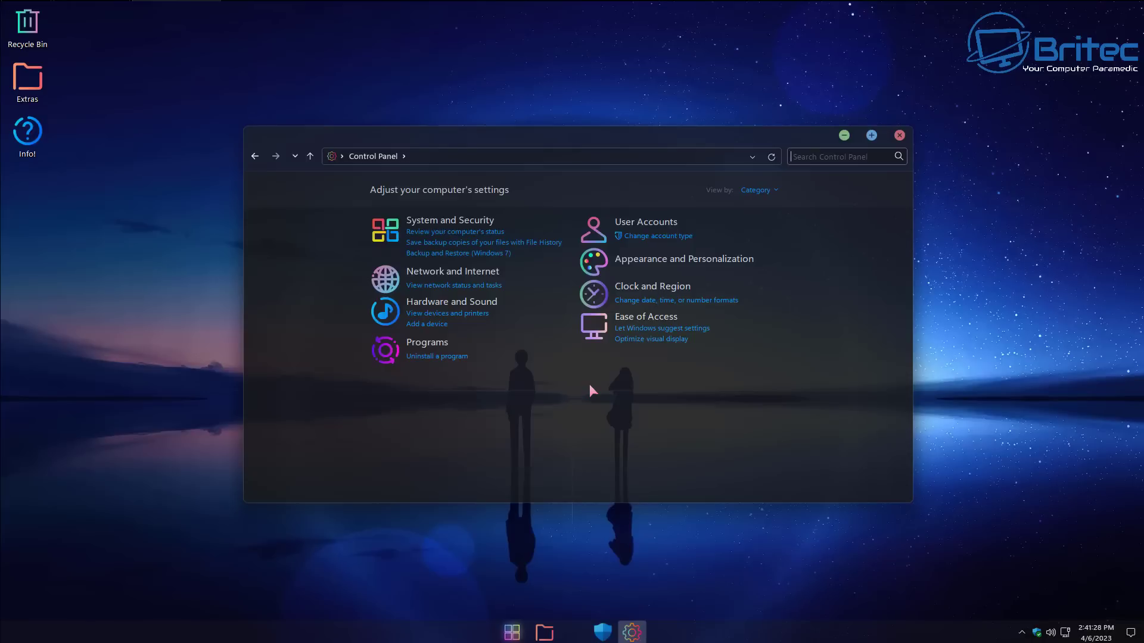
# - View the list of installed programs and the list of installed updates in Programs and Features
pyautogui.click(428, 357)
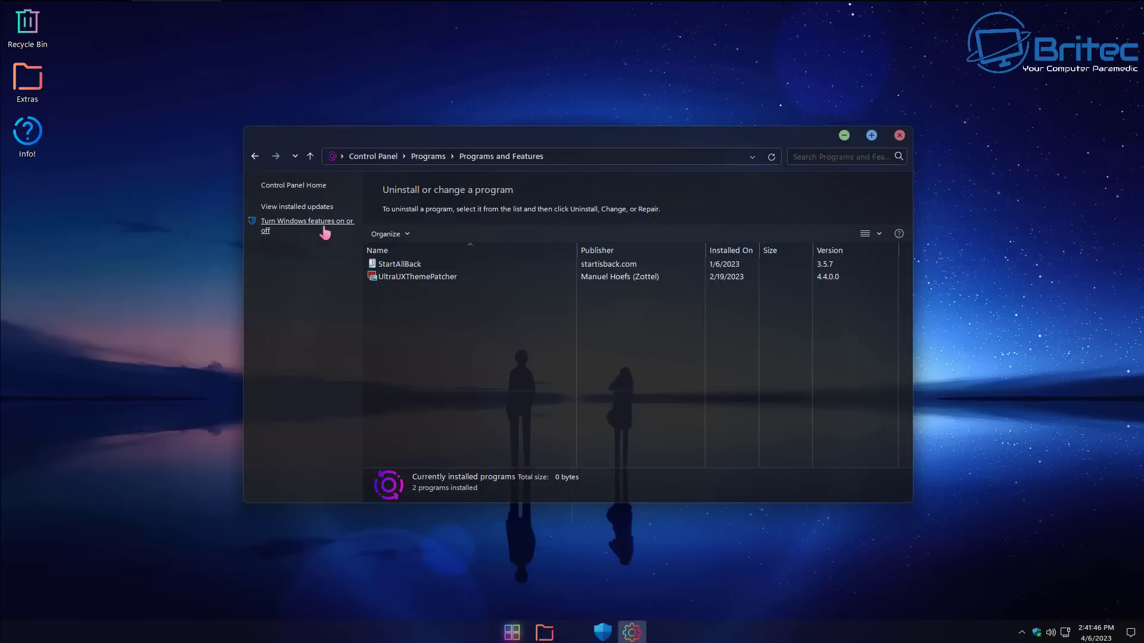
pyautogui.click(314, 210)
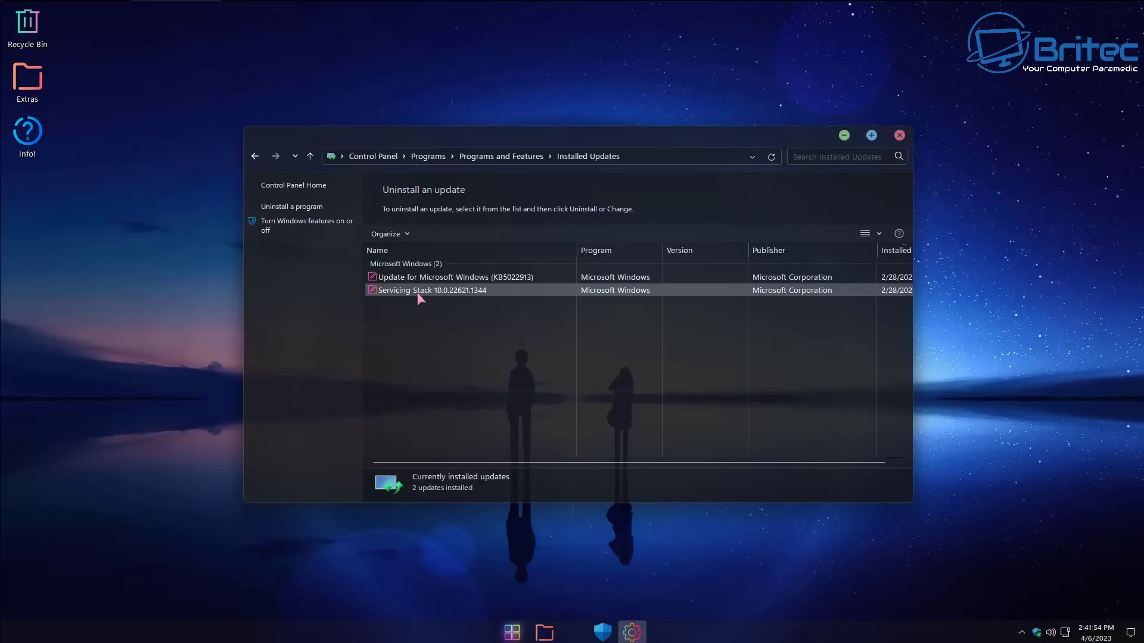
# - Turn on .NET Framework 3.5 in Windows Features, letting Windows Update download the required files
pyautogui.click(291, 225)
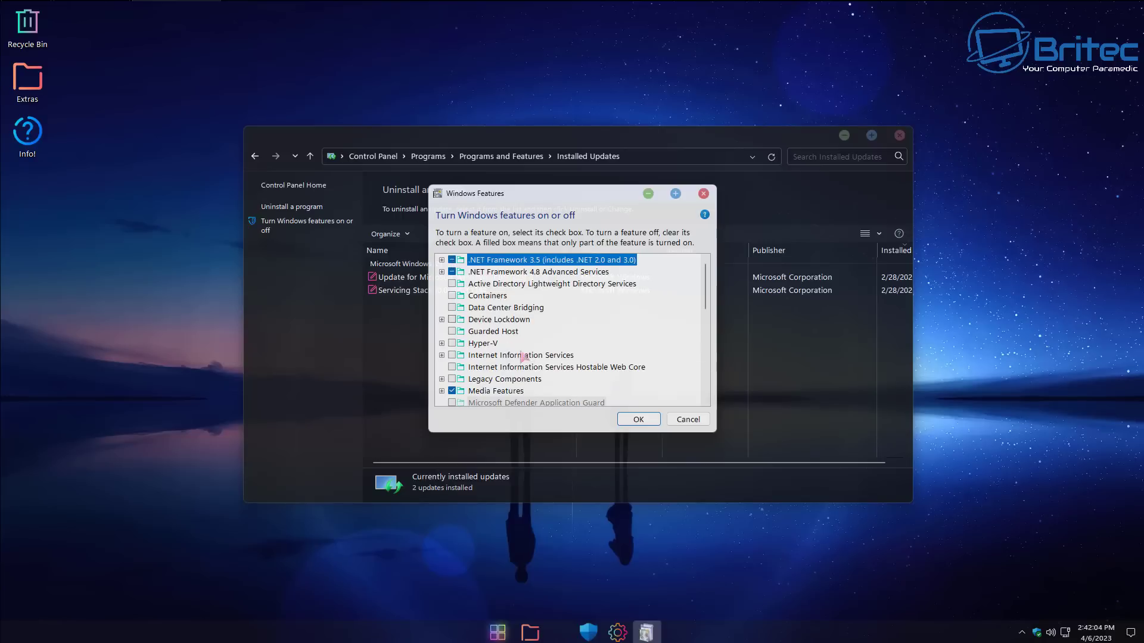
pyautogui.click(638, 420)
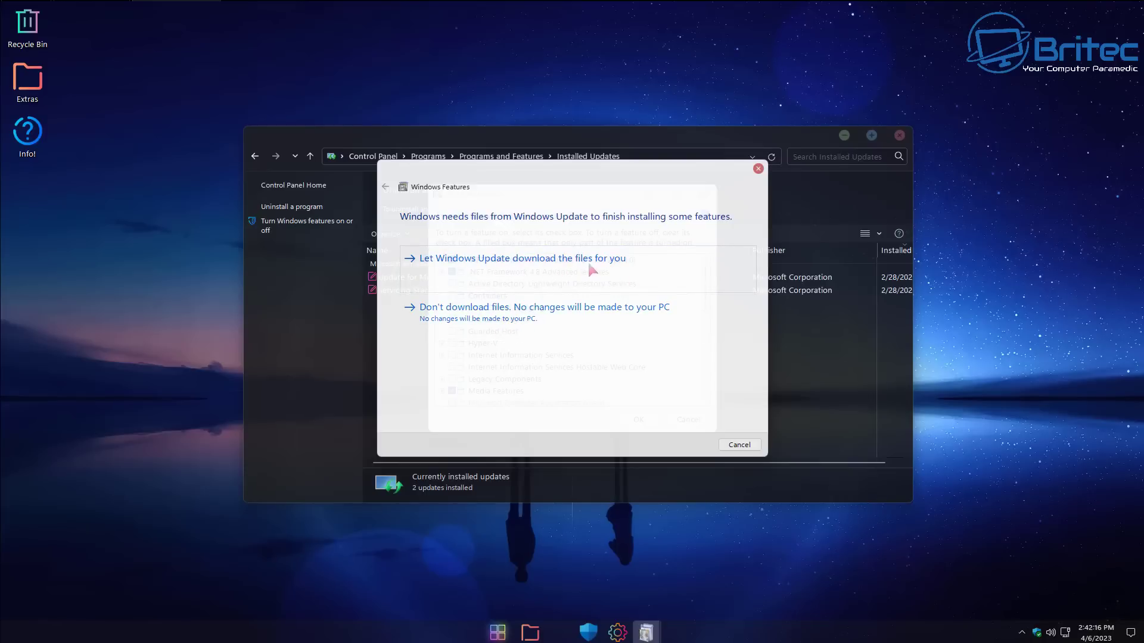
pyautogui.click(619, 266)
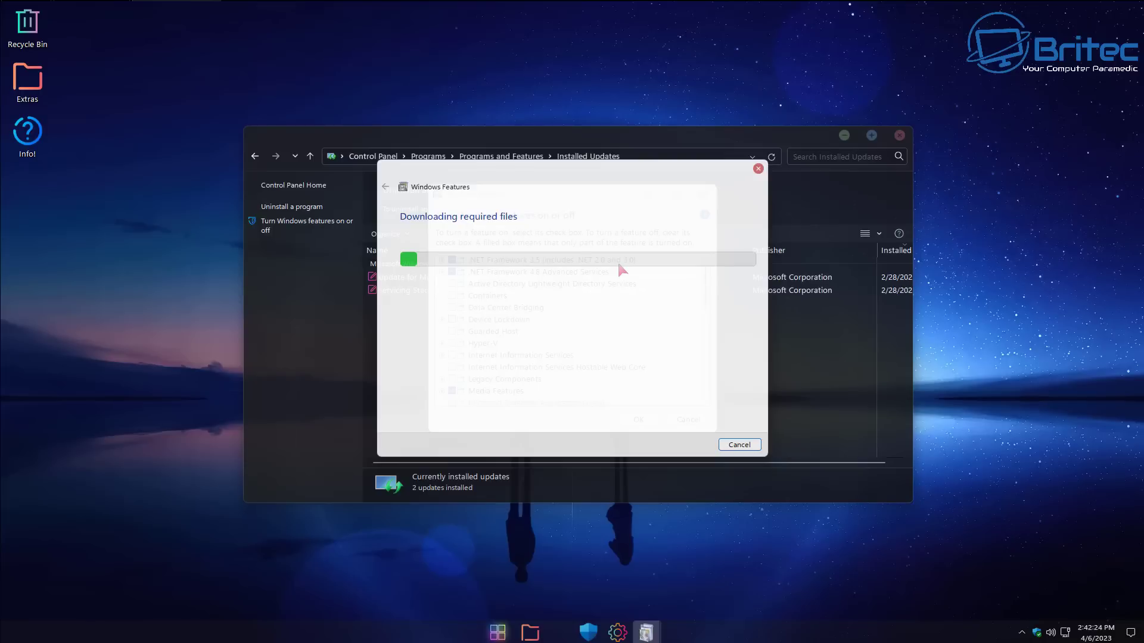
# - Check the Windows Update page in Settings, and close Settings, the Windows Features dialog and Control Panel
pyautogui.click(497, 635)
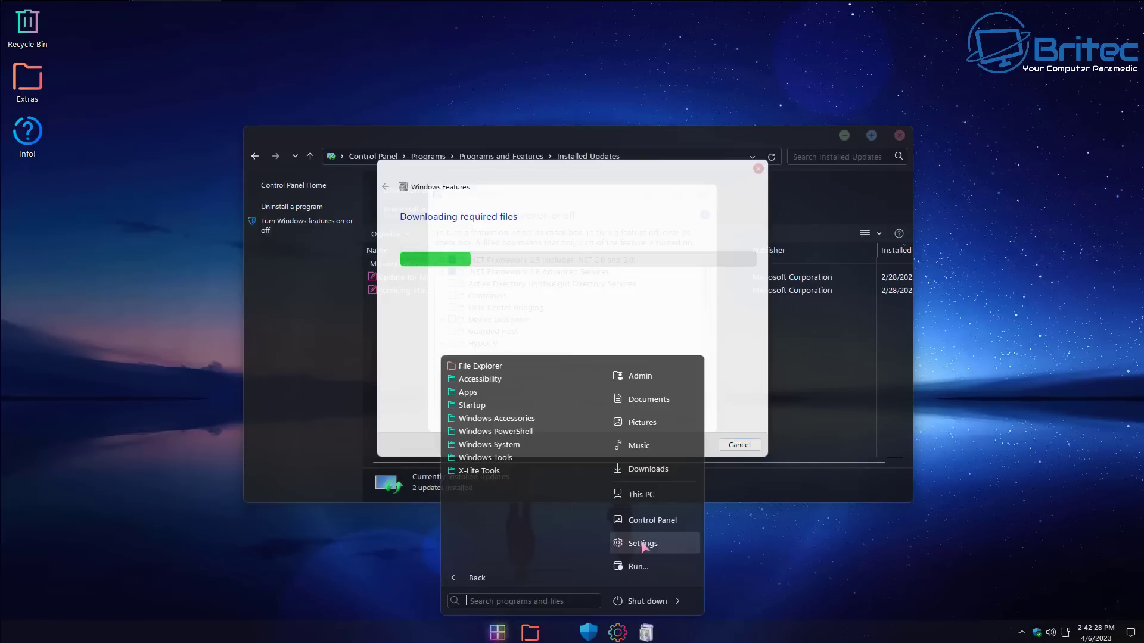
pyautogui.click(637, 545)
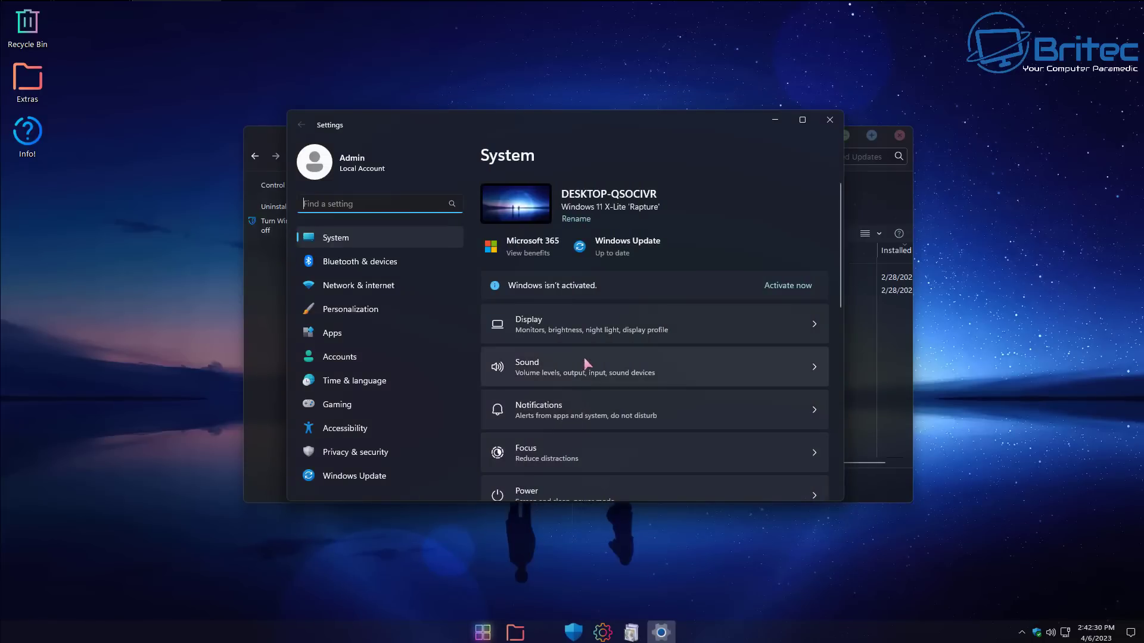
pyautogui.click(395, 476)
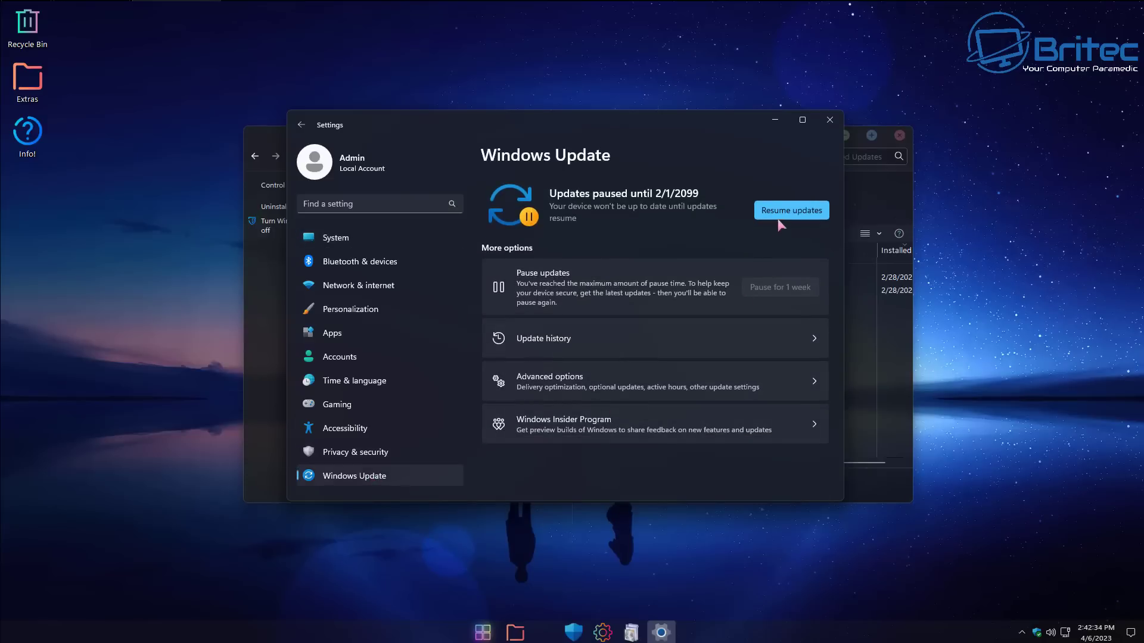
pyautogui.click(830, 120)
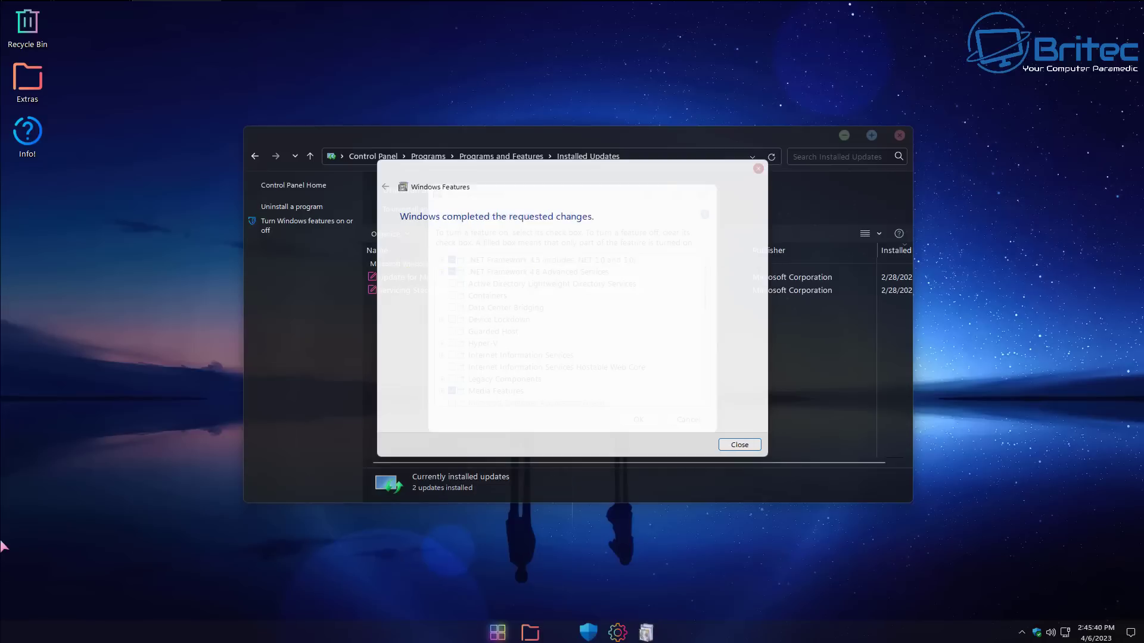
pyautogui.click(741, 447)
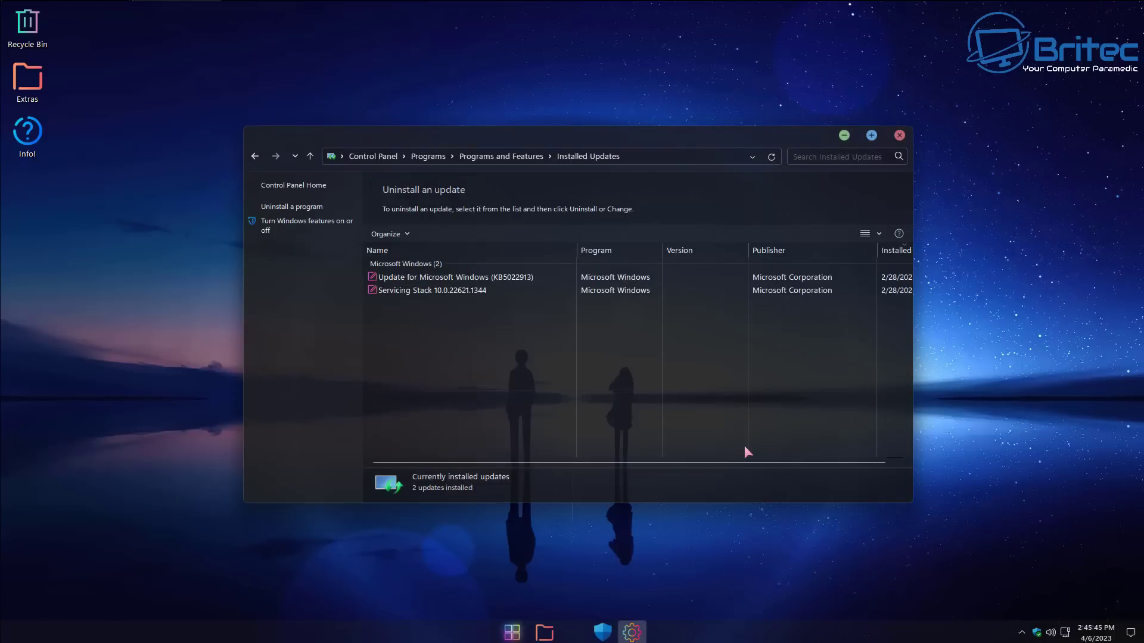
pyautogui.click(900, 136)
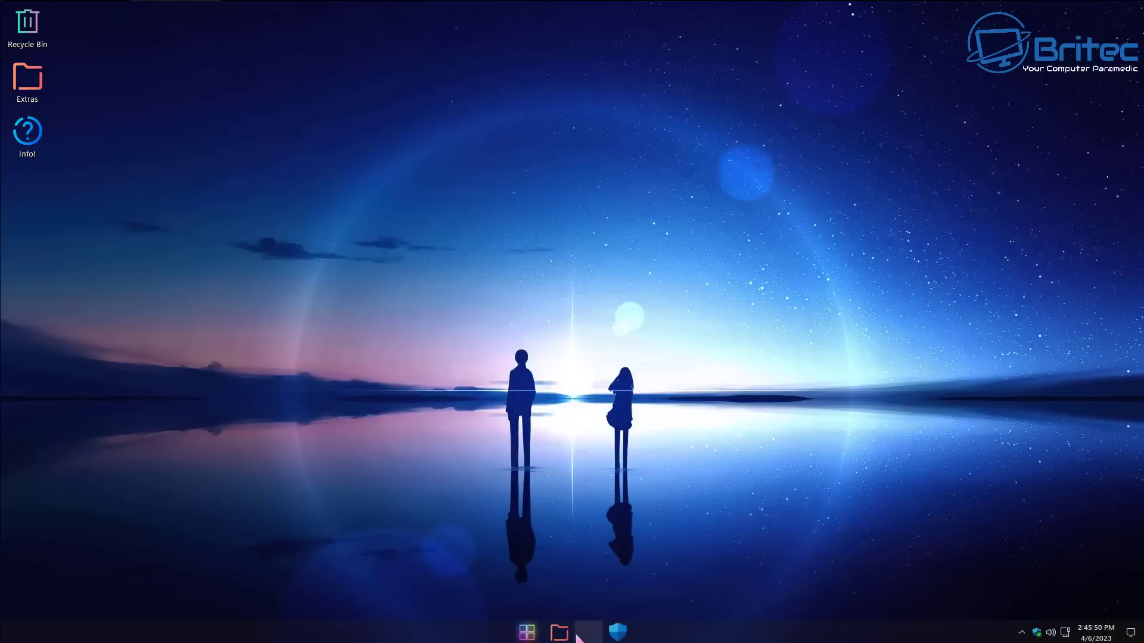
# - View the desktop's Info! folder and the wallpaper images reached through the Extras folder, closing each window when done
pyautogui.doubleClick(25, 136)
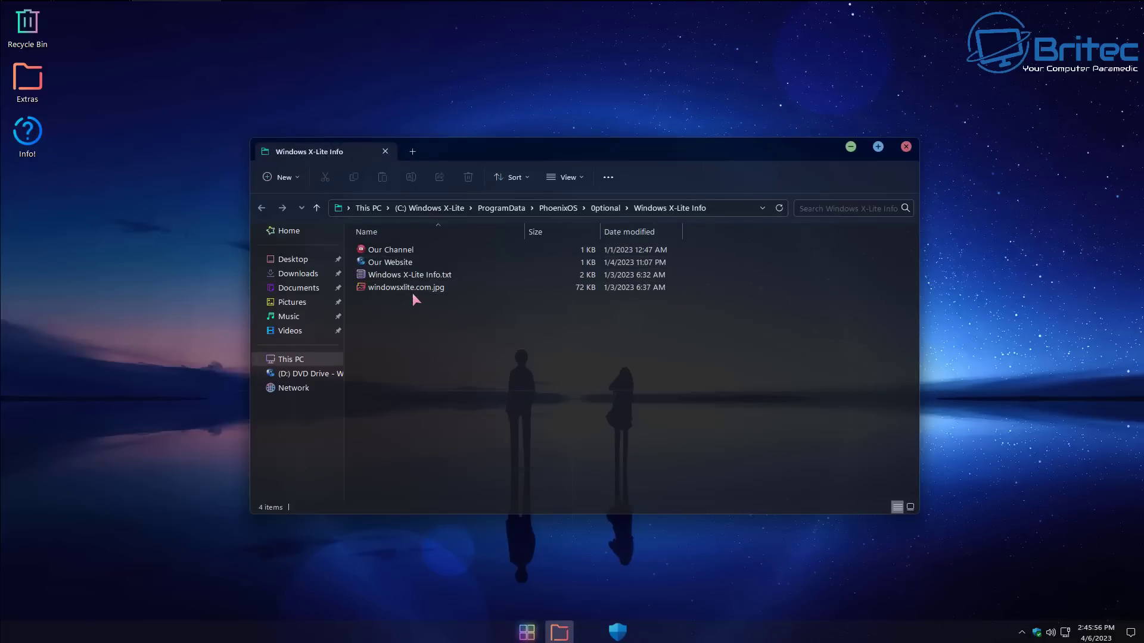
pyautogui.click(906, 149)
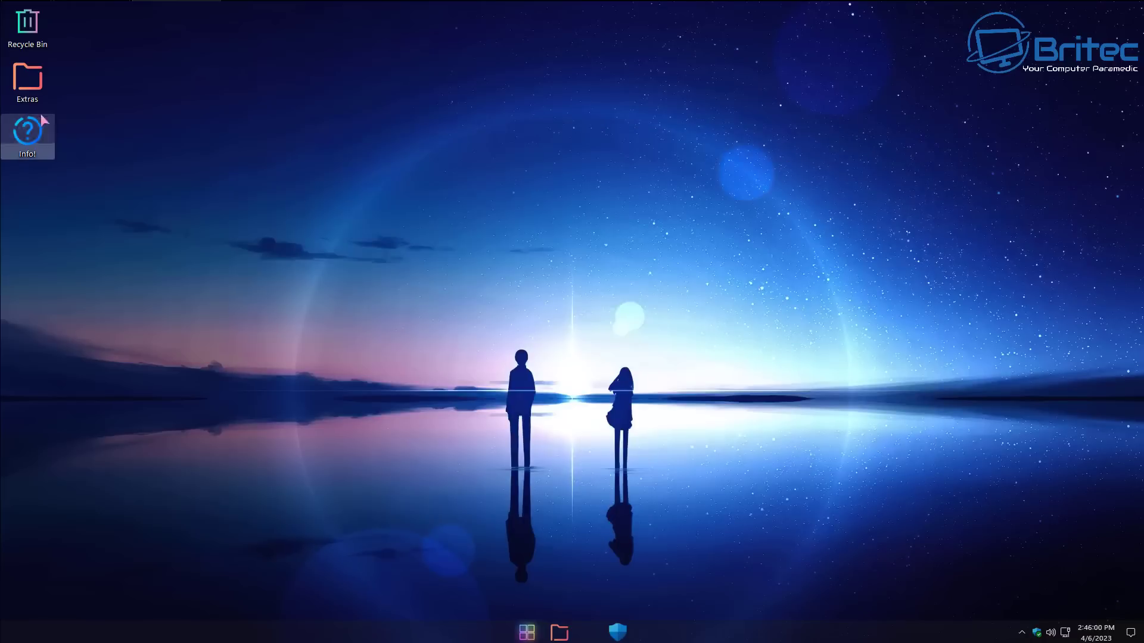
pyautogui.doubleClick(32, 74)
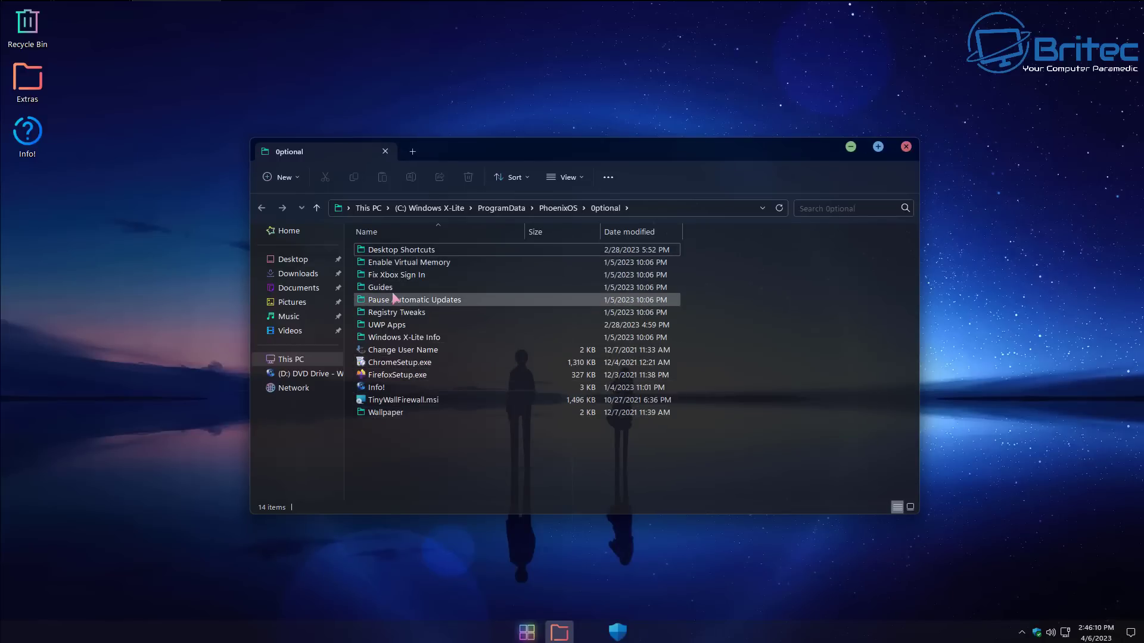
pyautogui.doubleClick(382, 413)
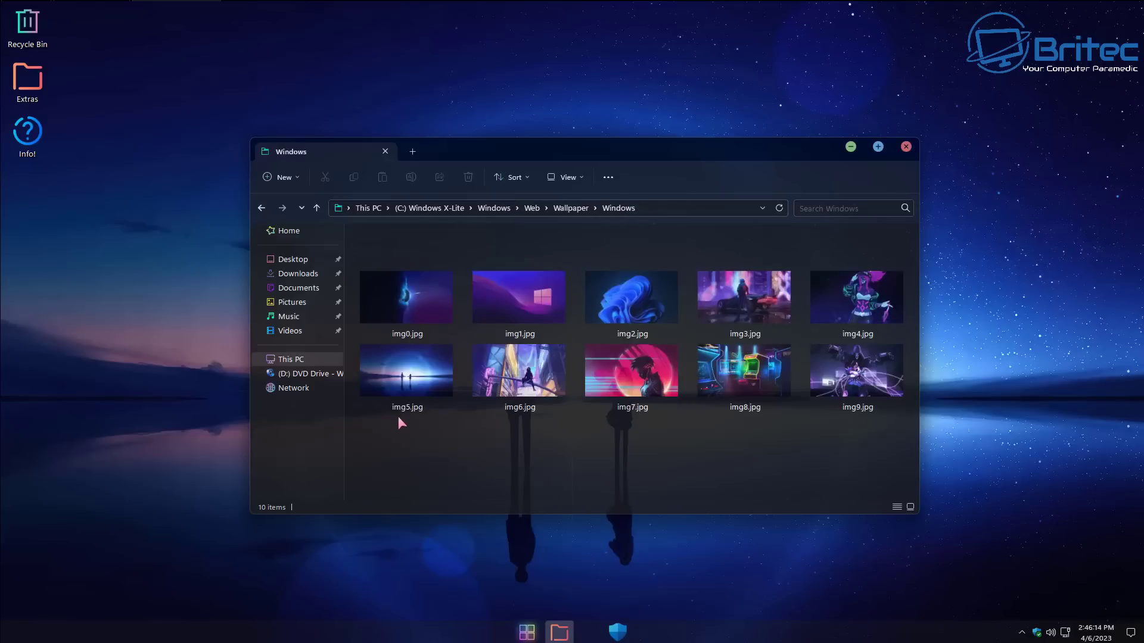
pyautogui.click(906, 146)
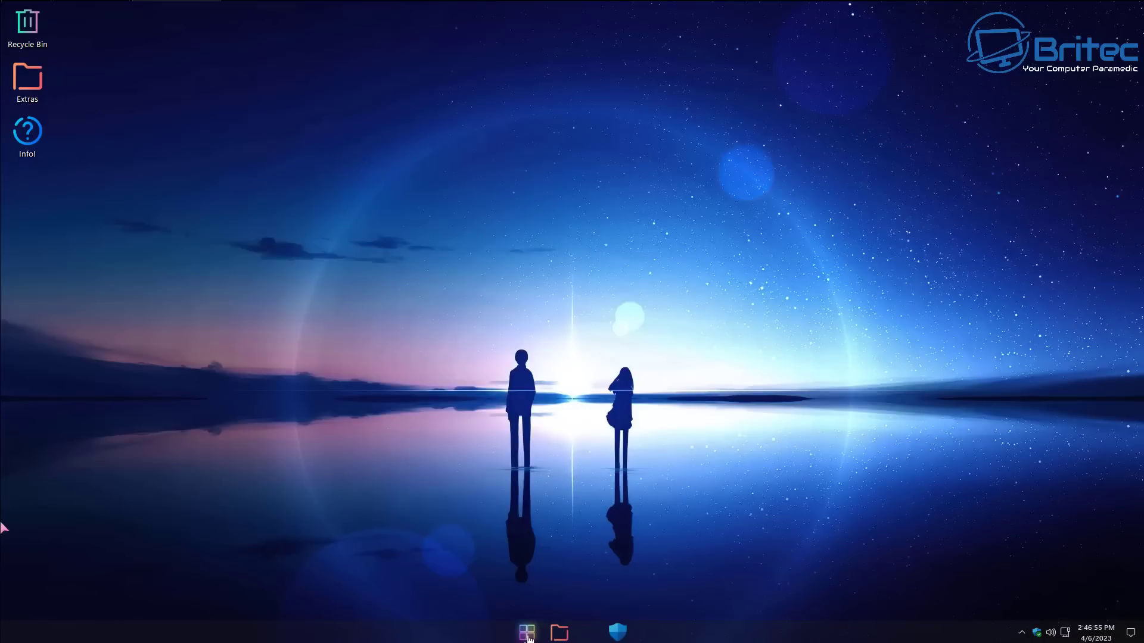
# - Open the Personalization page in Settings
pyautogui.click(528, 635)
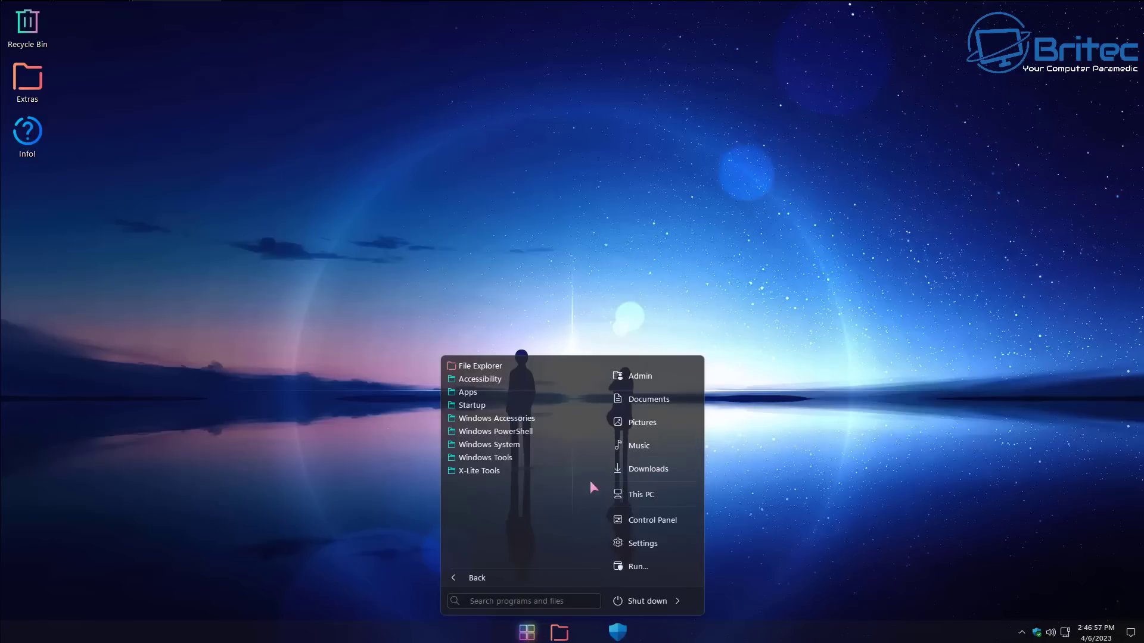
pyautogui.click(647, 545)
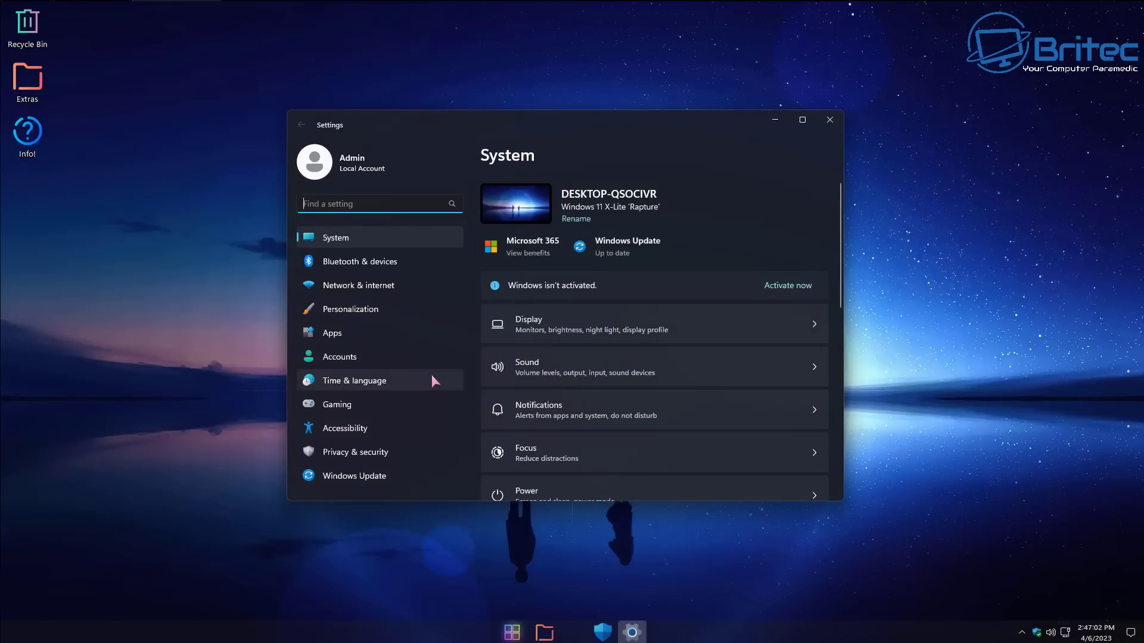
pyautogui.click(345, 312)
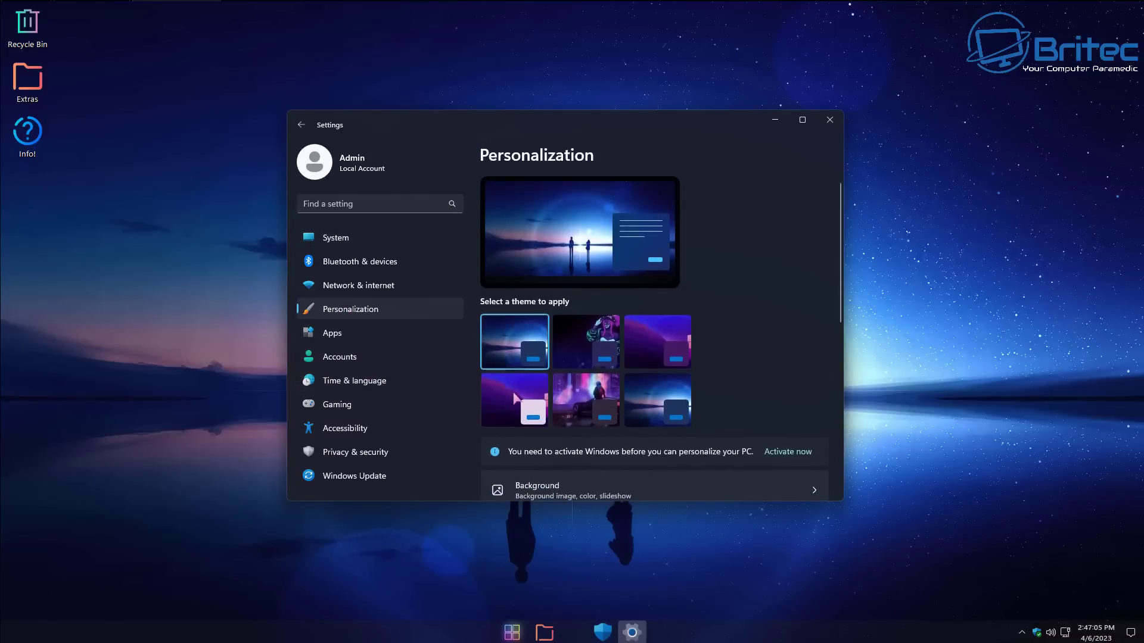
# - Apply the purple neon city theme with the car, view it on the bare desktop and return to Personalization
pyautogui.click(590, 400)
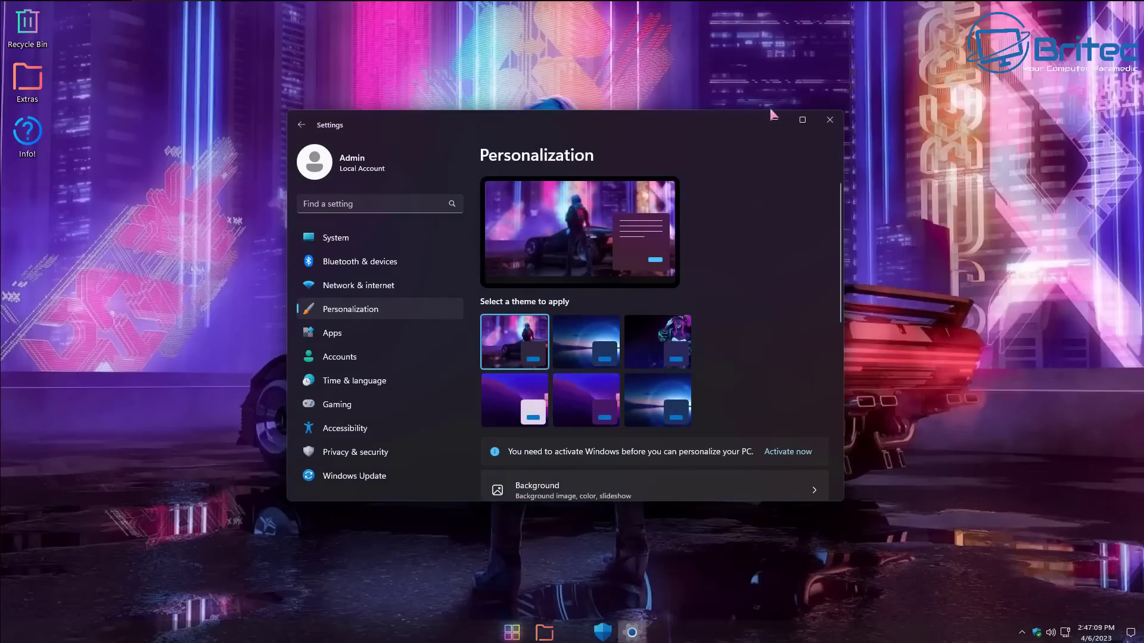
pyautogui.click(773, 122)
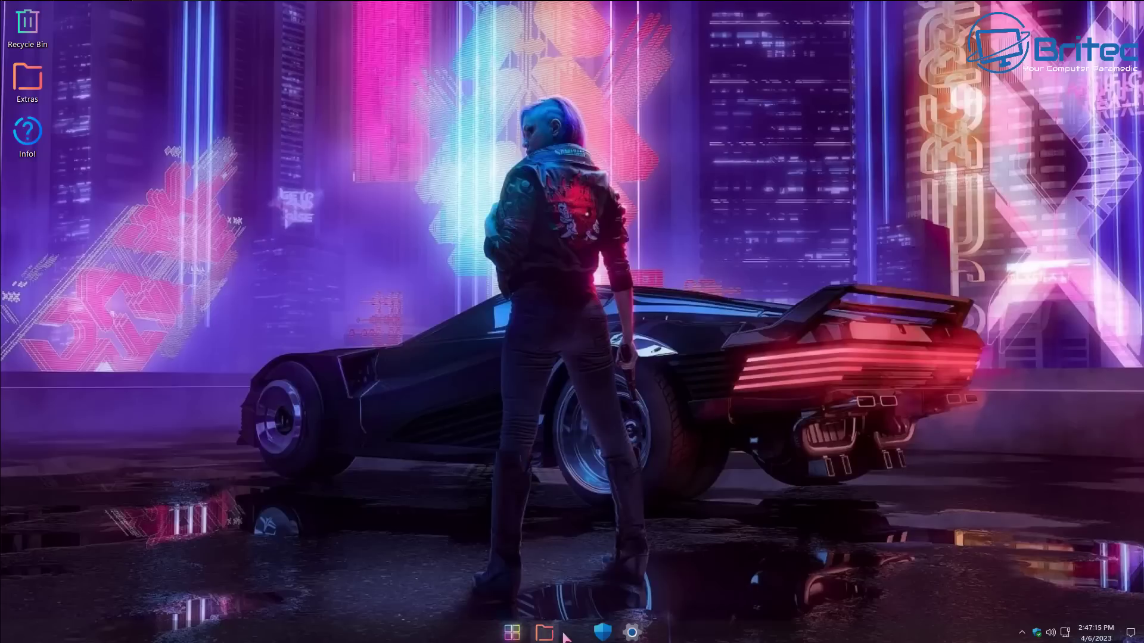
pyautogui.click(632, 632)
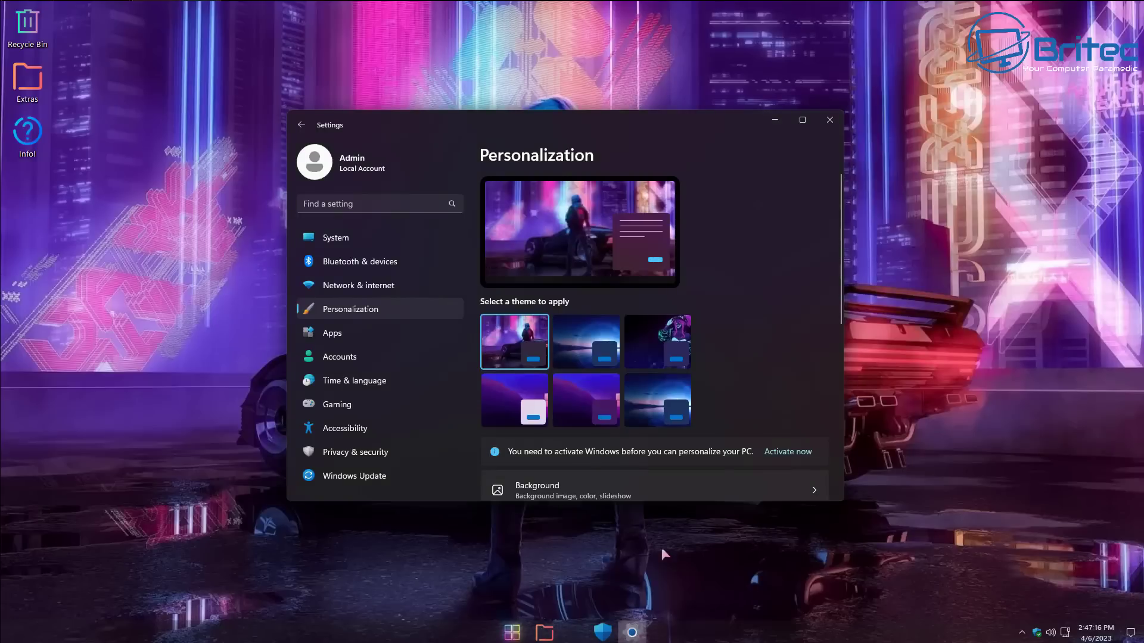
# - Apply the dark theme with the masked pink-haired character, view it on the bare desktop and return to Personalization
pyautogui.click(663, 334)
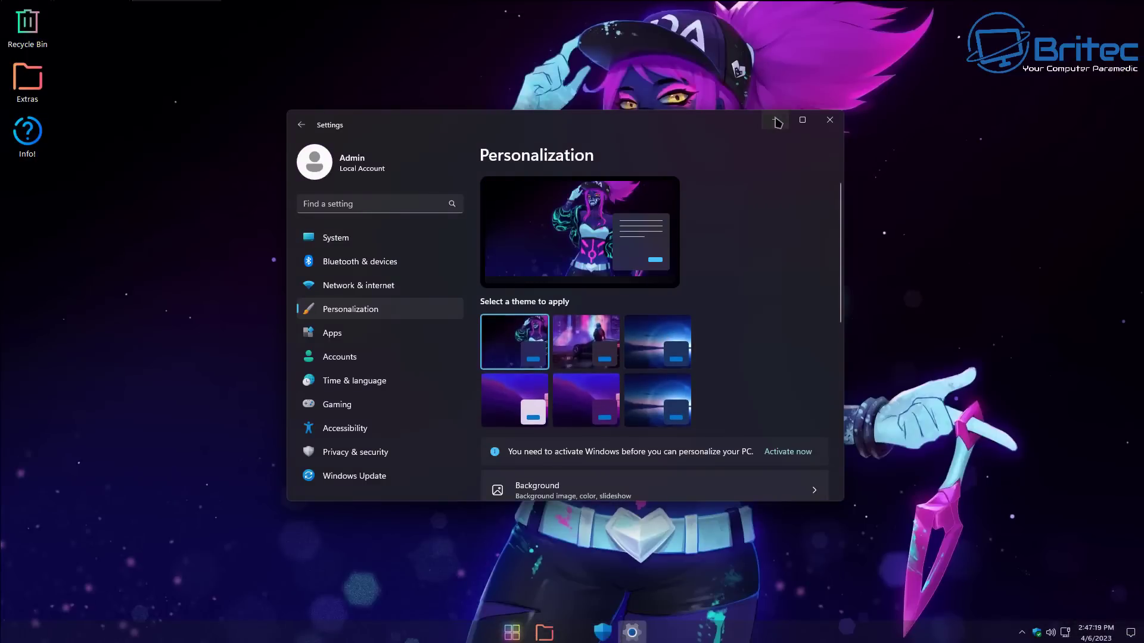
pyautogui.click(774, 120)
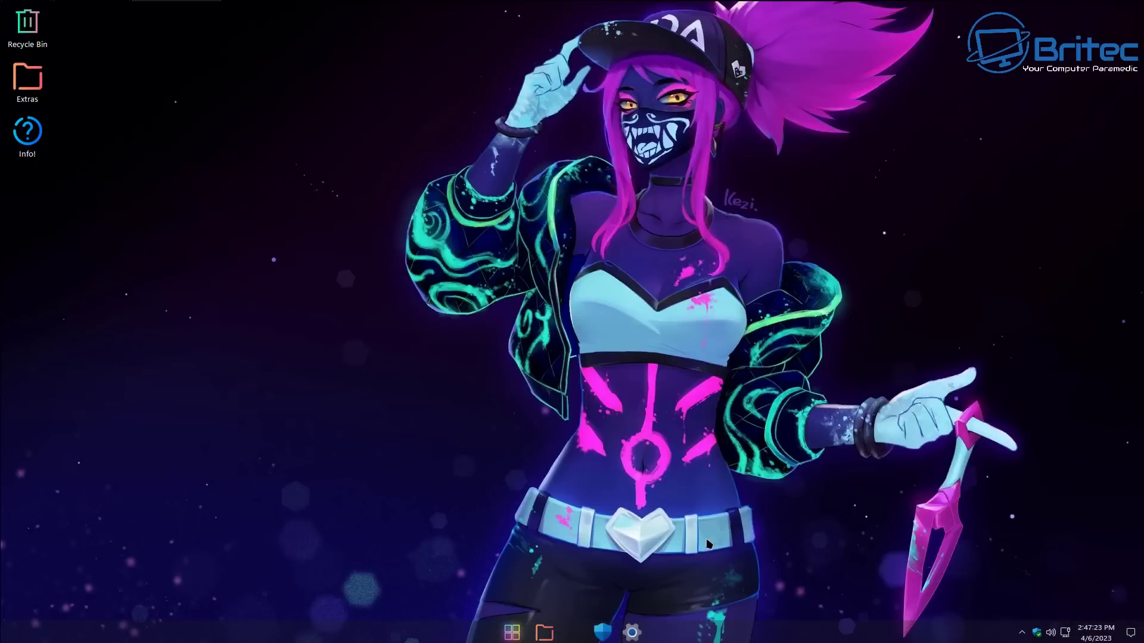
pyautogui.click(632, 632)
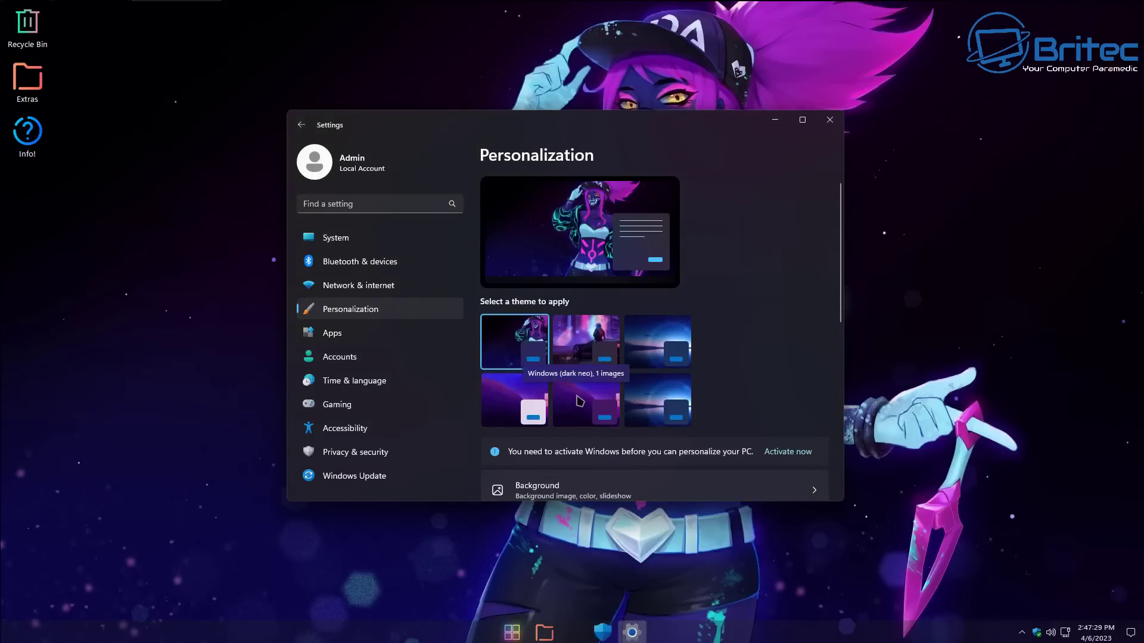
# - Apply the Windows (dark neo) theme, view it on the desktop and Start menu, and return to Personalization
pyautogui.click(577, 398)
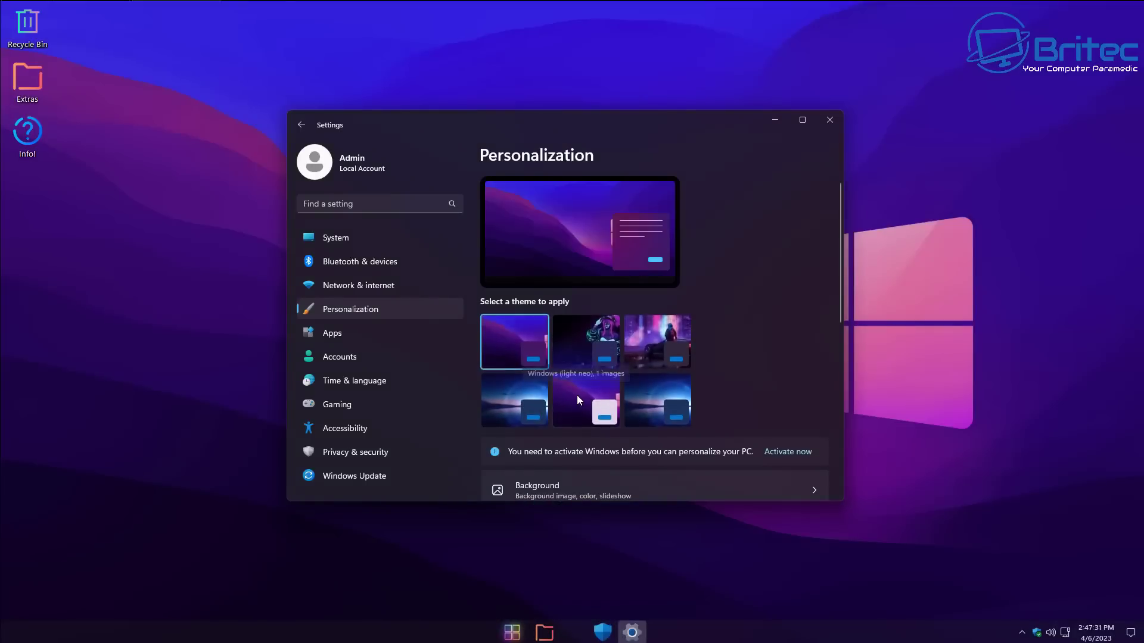
pyautogui.click(771, 119)
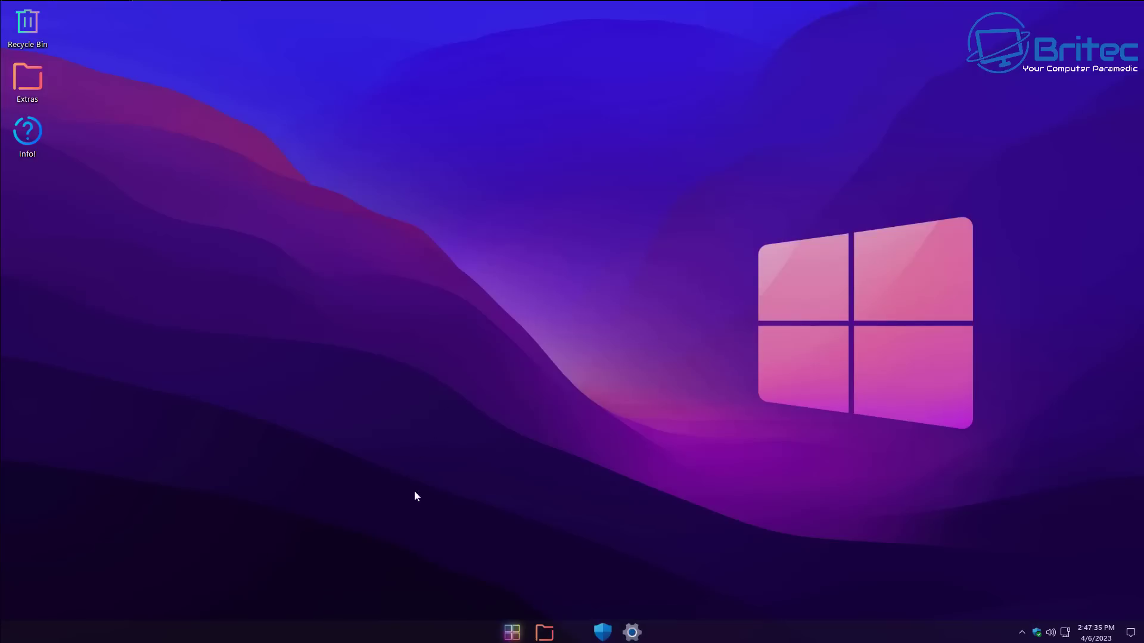
pyautogui.click(512, 633)
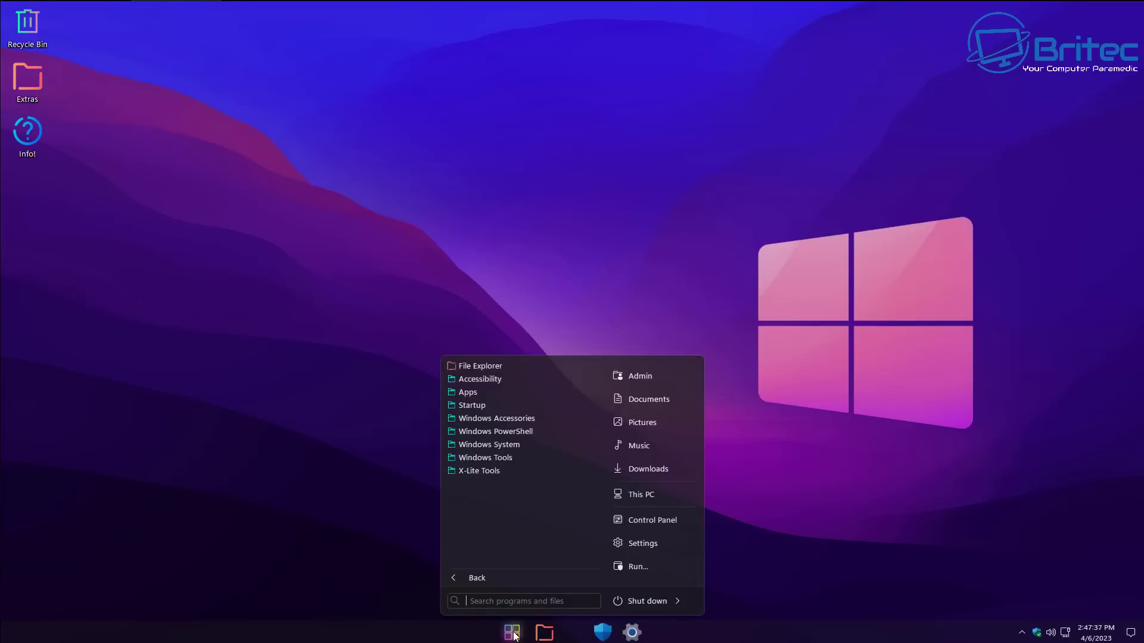
pyautogui.click(514, 634)
pyautogui.click(638, 628)
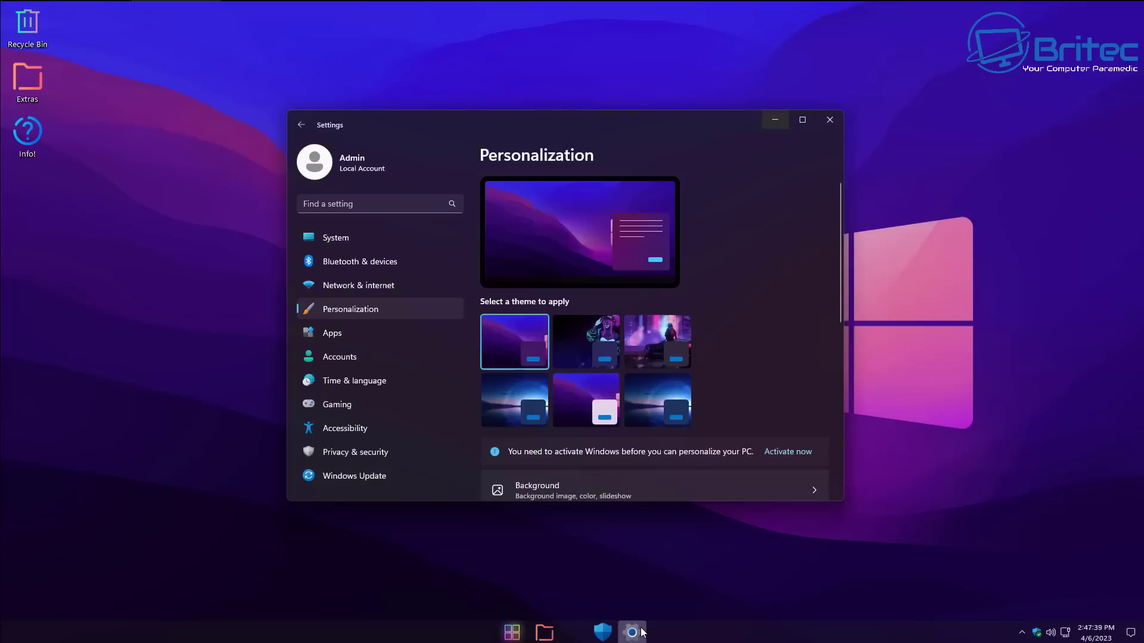
# - Apply the Windows (light neo) theme, view it on the bare desktop and return to Personalization
pyautogui.click(568, 390)
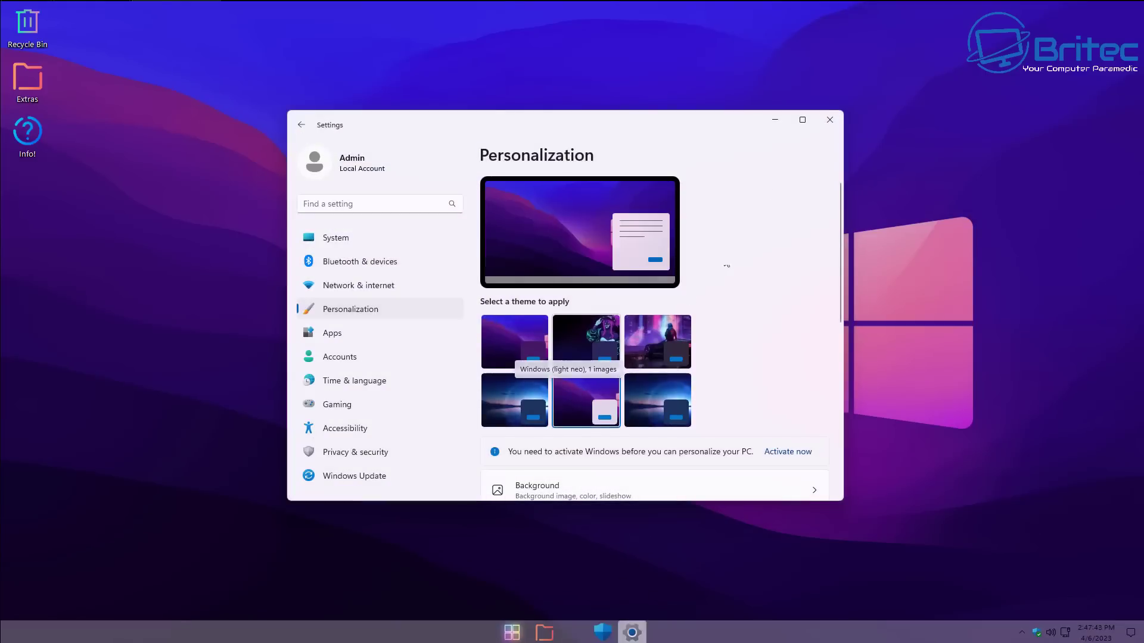
pyautogui.click(774, 122)
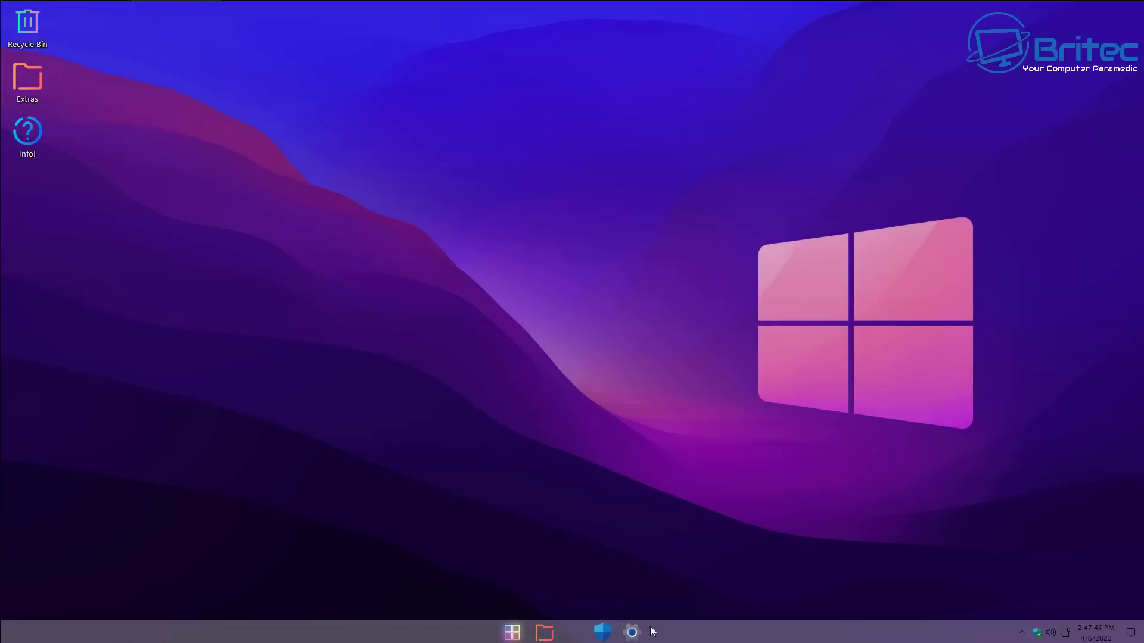
pyautogui.click(632, 632)
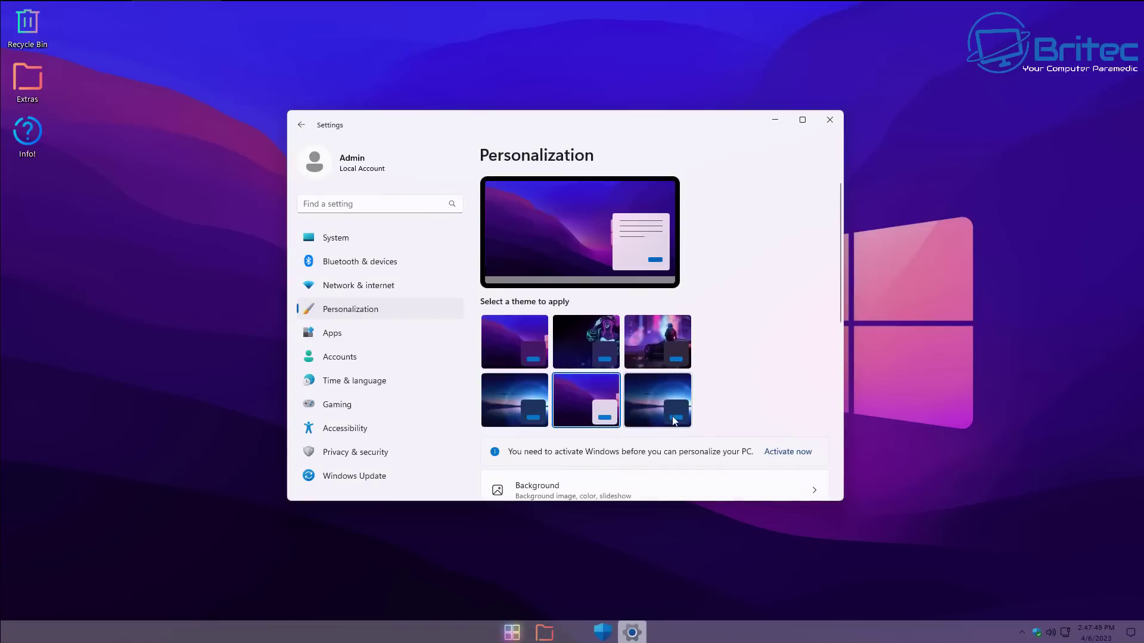
# - Apply the blue starry theme with two silhouetted figures by the water and close Settings
pyautogui.click(652, 395)
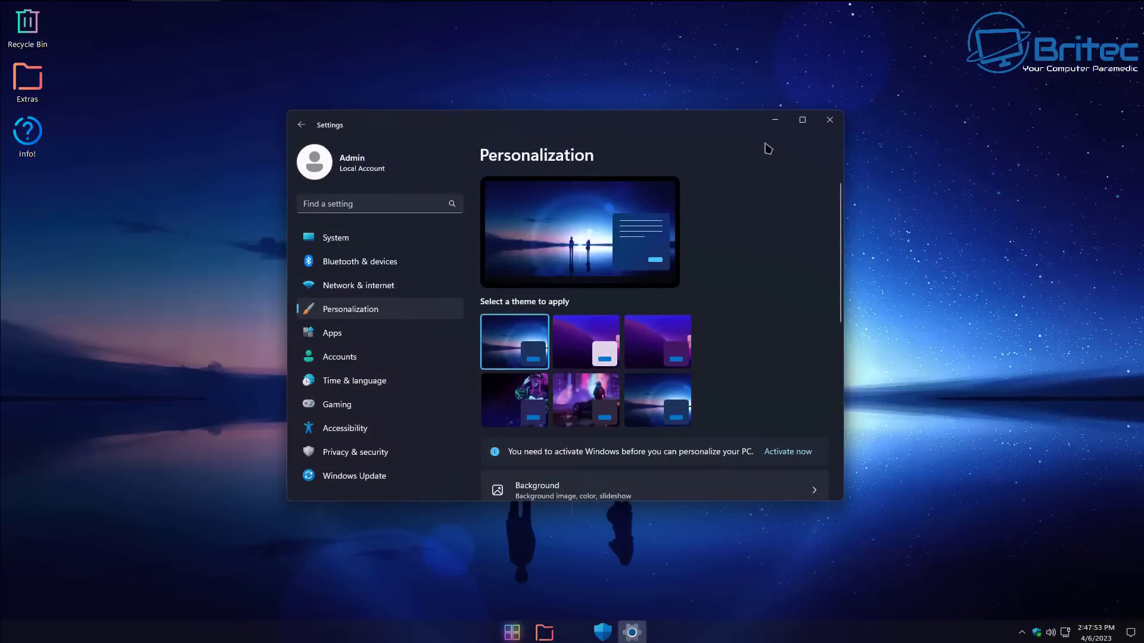
pyautogui.click(830, 121)
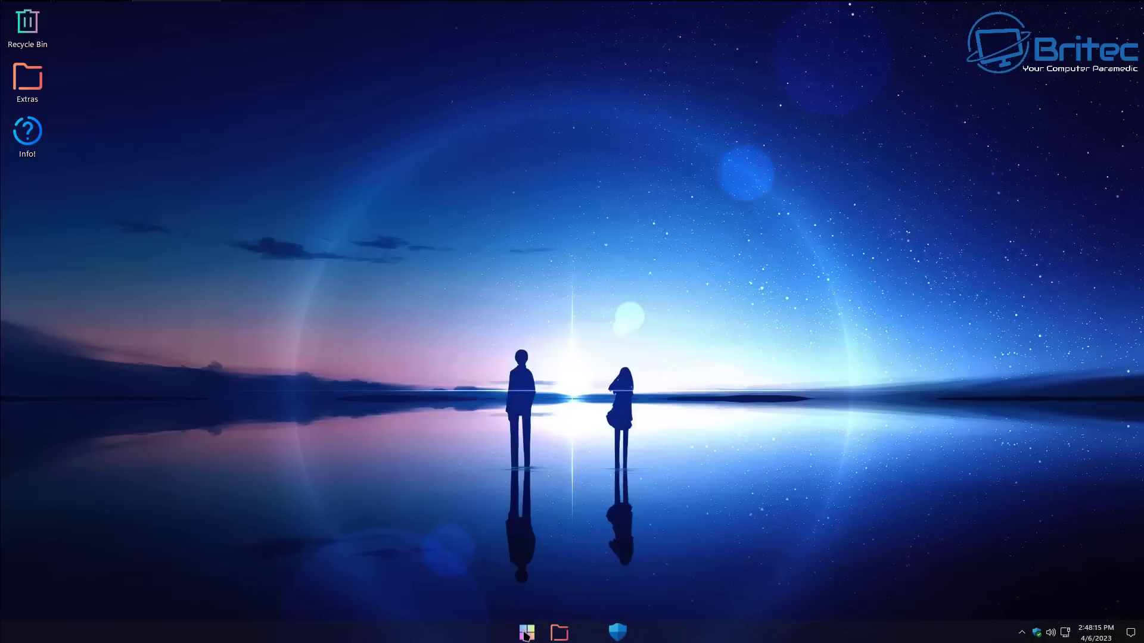
# - Review the Scan options page in Windows Security and close the window
pyautogui.rightClick(525, 635)
pyautogui.click(487, 623)
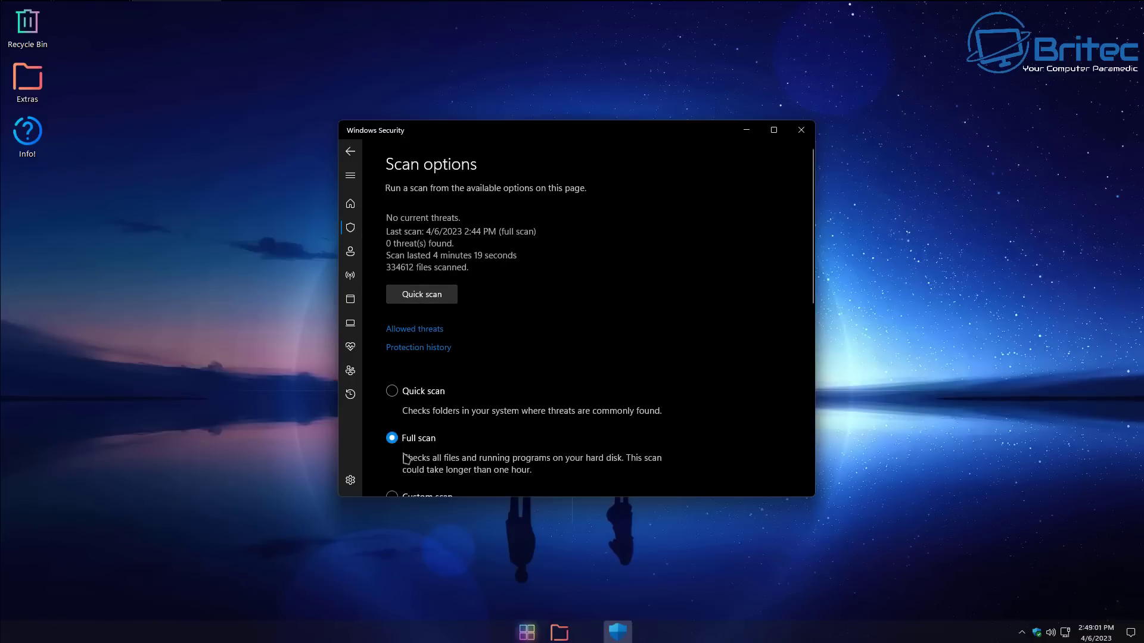
pyautogui.click(802, 131)
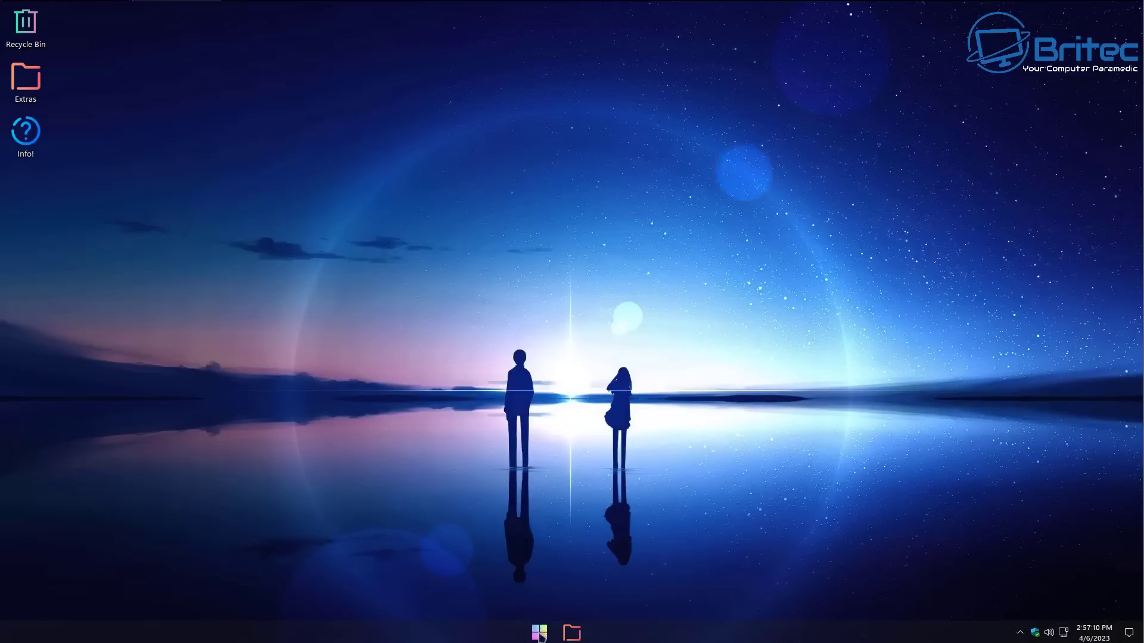
# - Open Task Manager, check the processes and the CPU and Memory performance graphs, and close it
pyautogui.rightClick(540, 635)
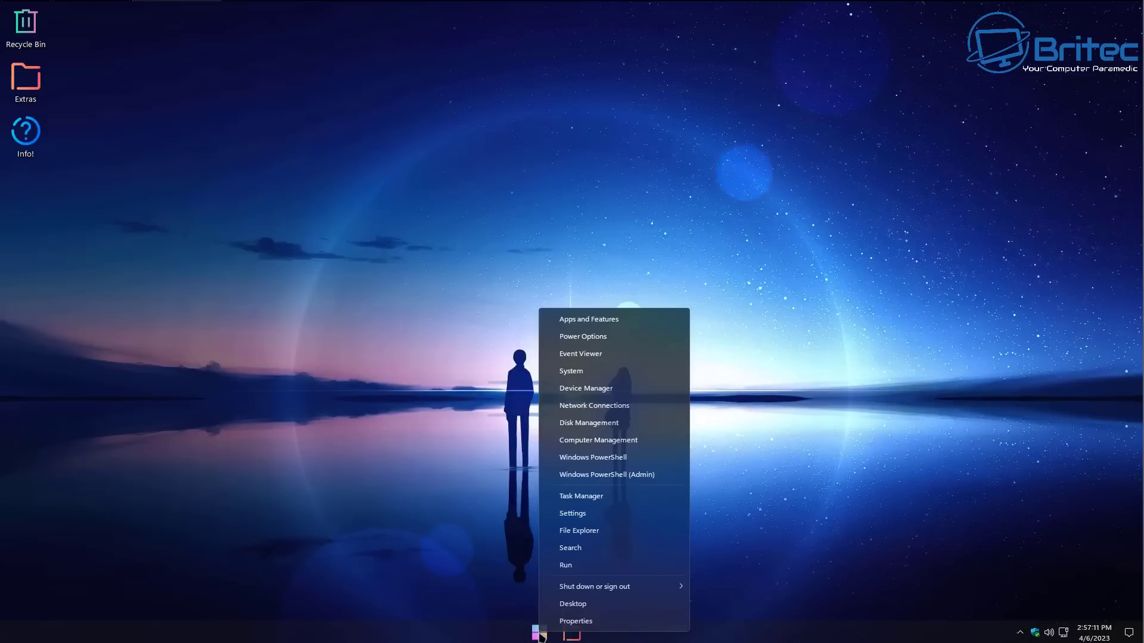
pyautogui.click(595, 502)
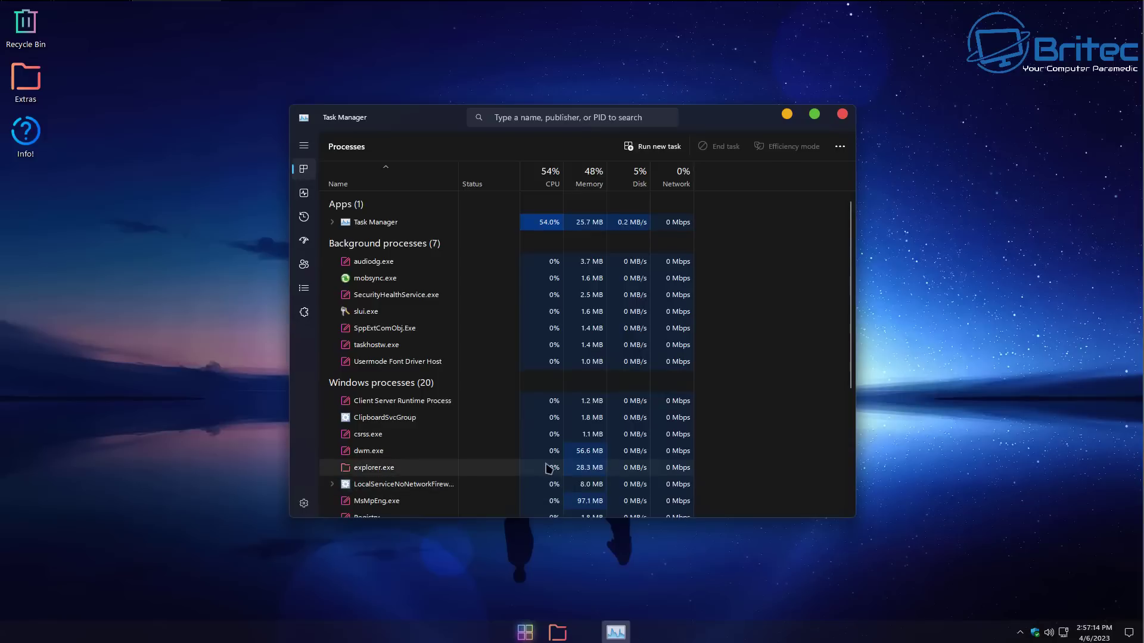
pyautogui.click(304, 193)
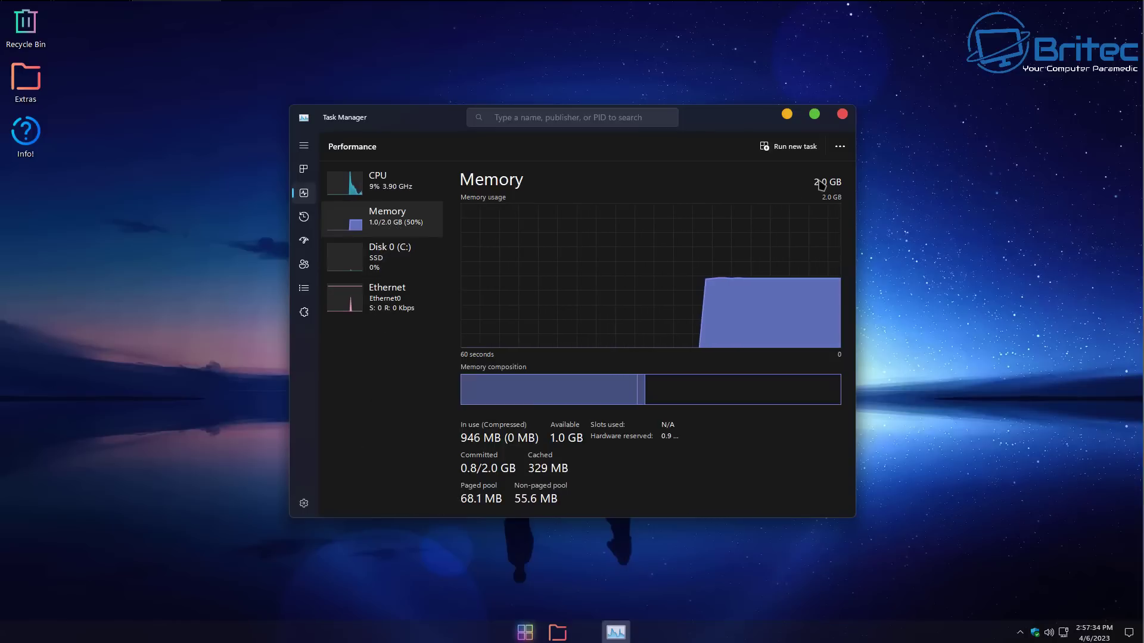
pyautogui.click(383, 183)
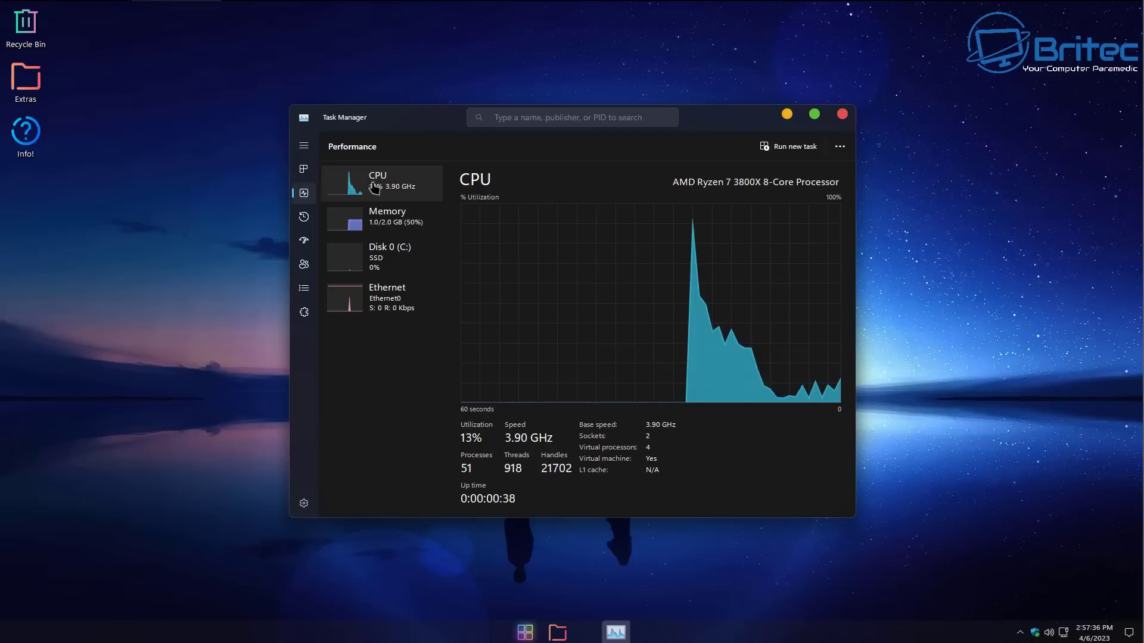
pyautogui.click(386, 225)
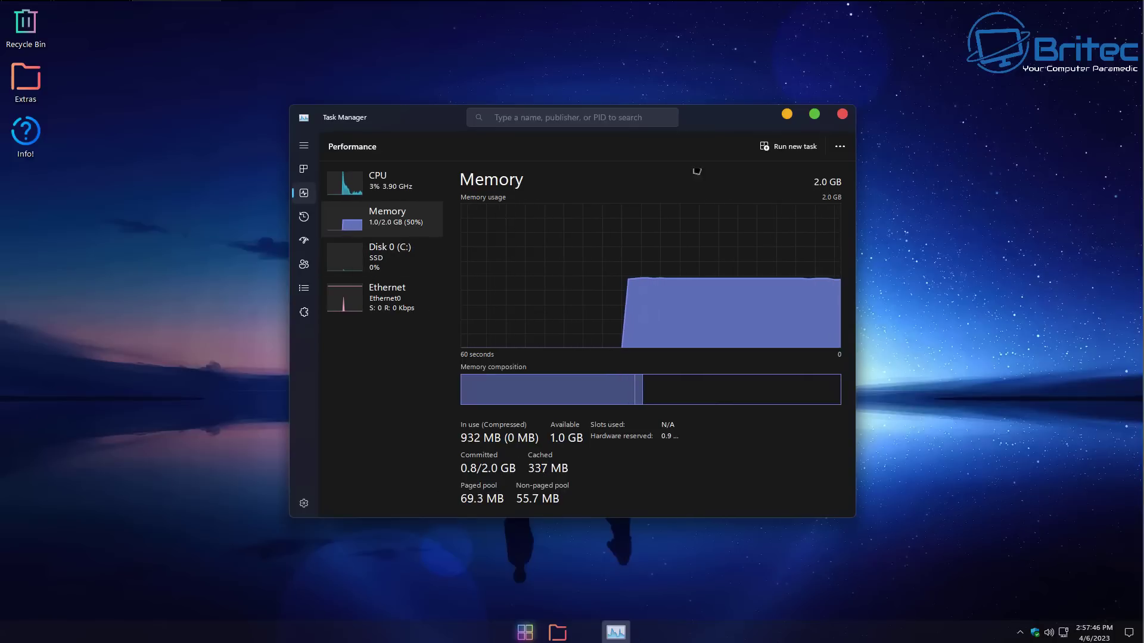
pyautogui.click(842, 114)
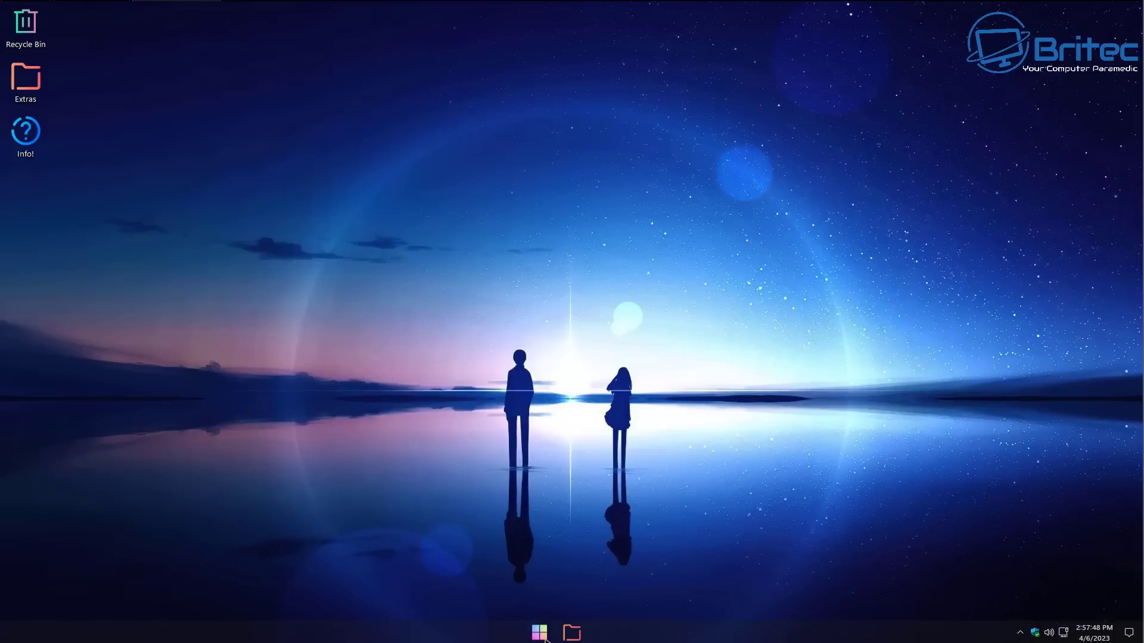
# - Open the Desktop Shortcuts folder inside the Extras desktop folder and display its items as large icons
pyautogui.doubleClick(50, 89)
pyautogui.click(408, 251)
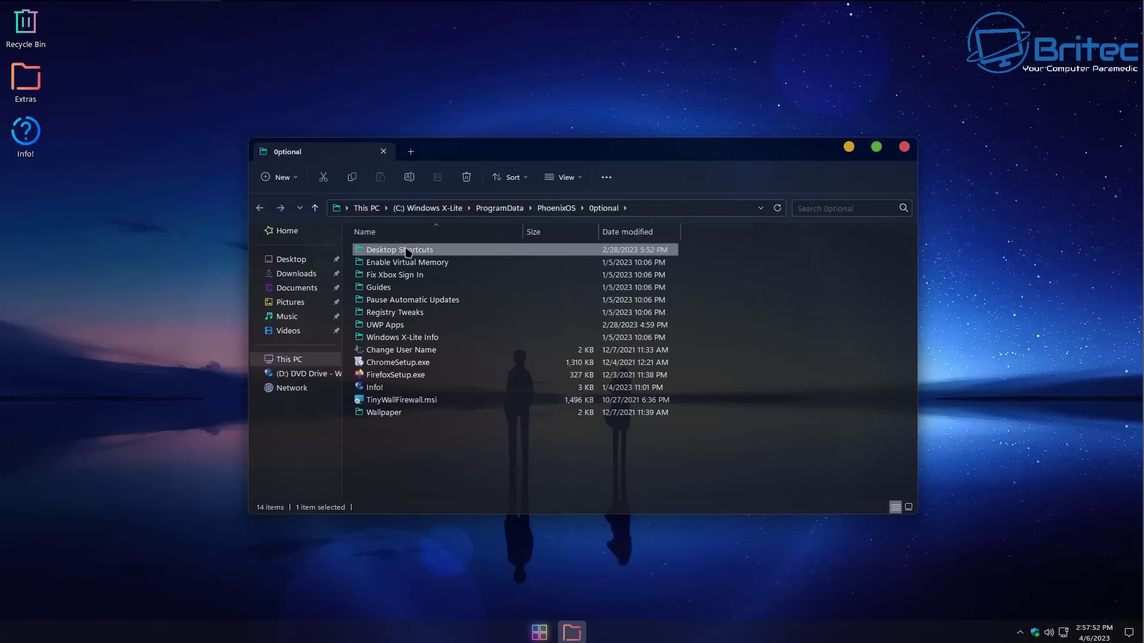
pyautogui.doubleClick(407, 251)
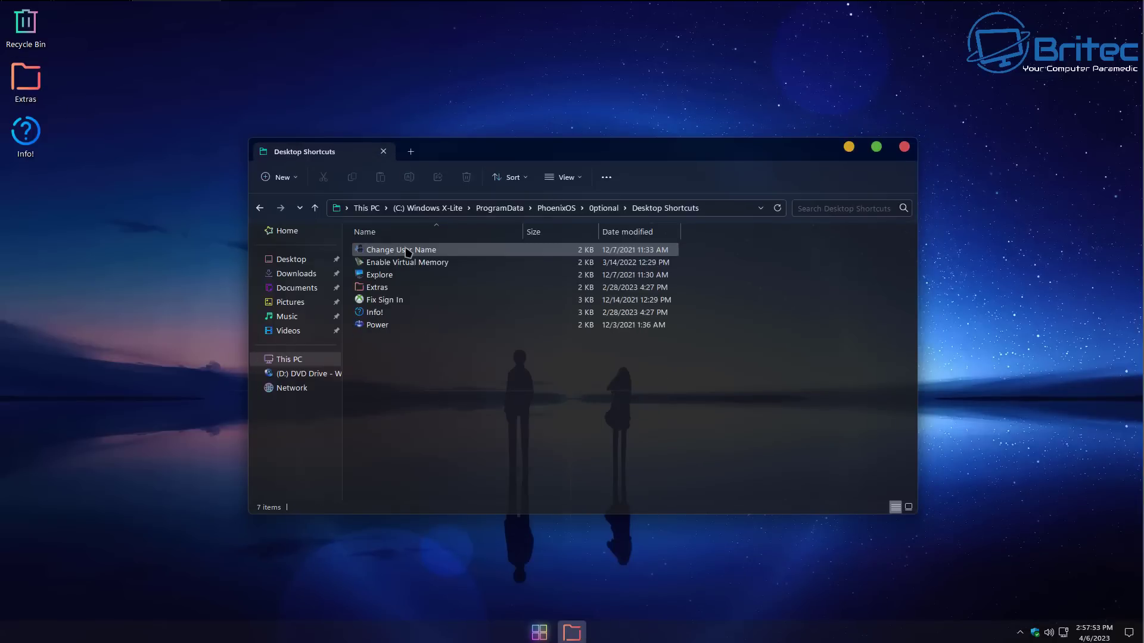
pyautogui.click(567, 178)
pyautogui.click(573, 205)
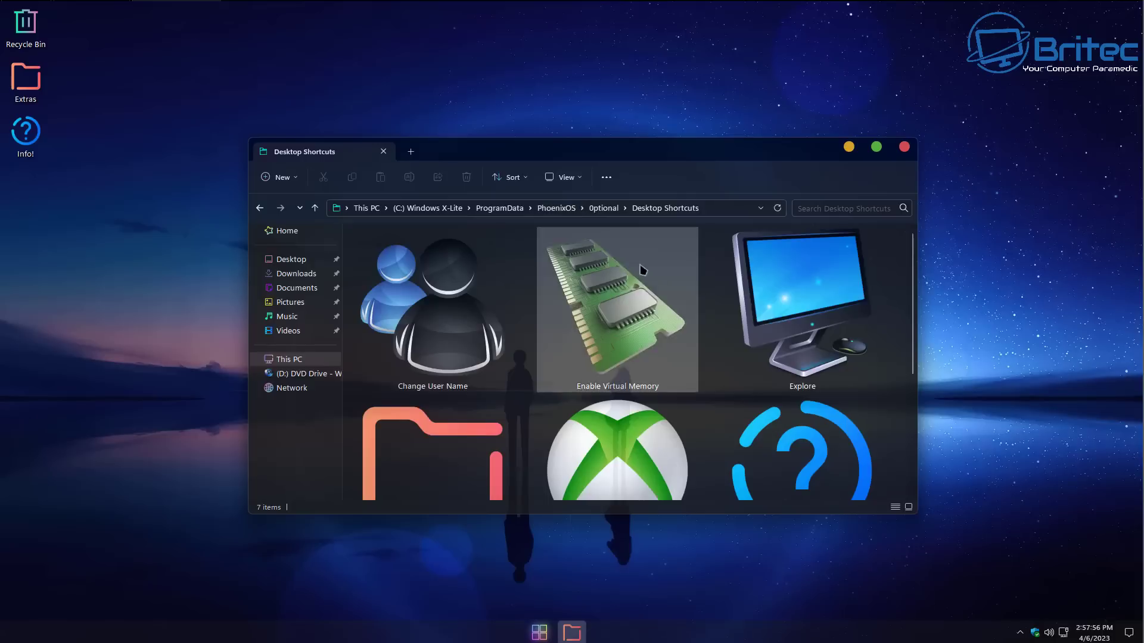
pyautogui.click(568, 181)
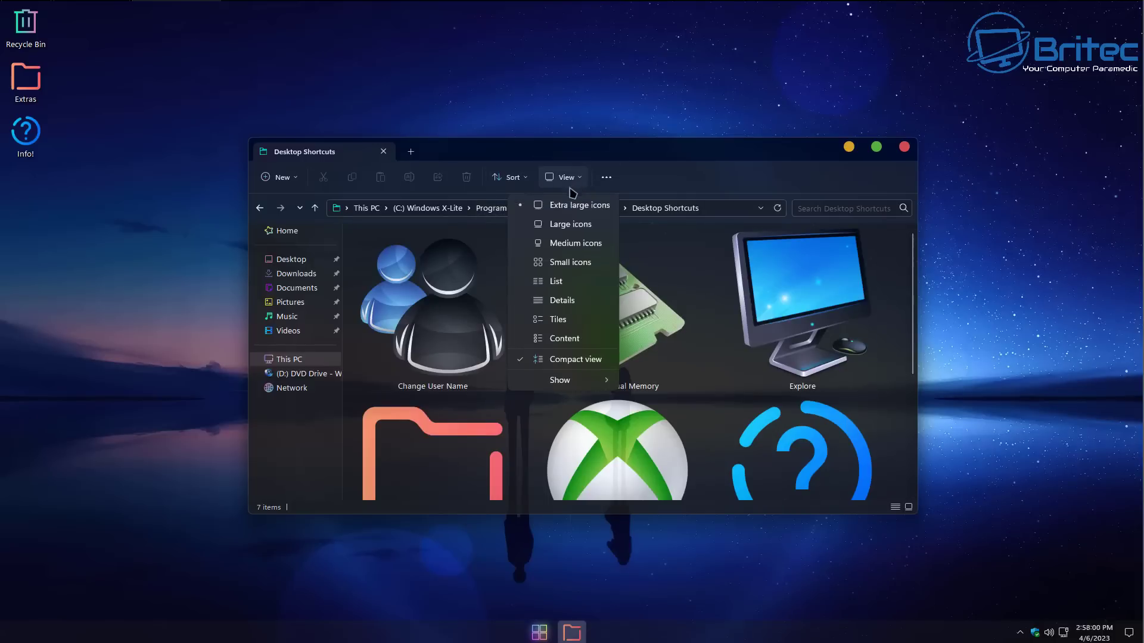
pyautogui.click(569, 231)
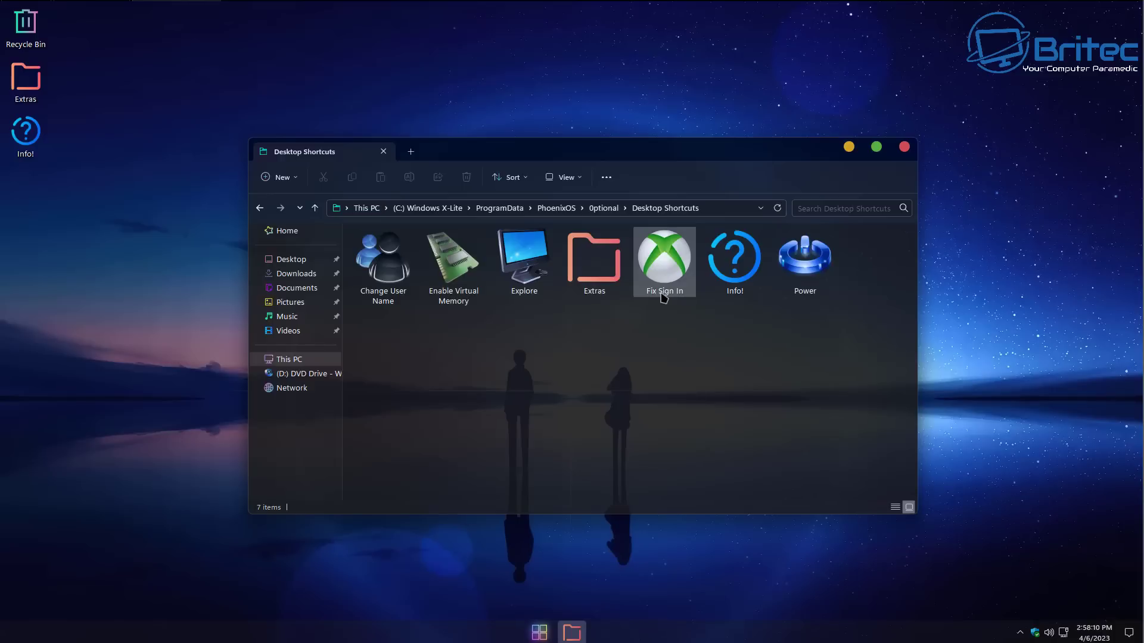
# - View the power plan settings through the Power shortcut, close them and go back to the parent folder
pyautogui.doubleClick(815, 296)
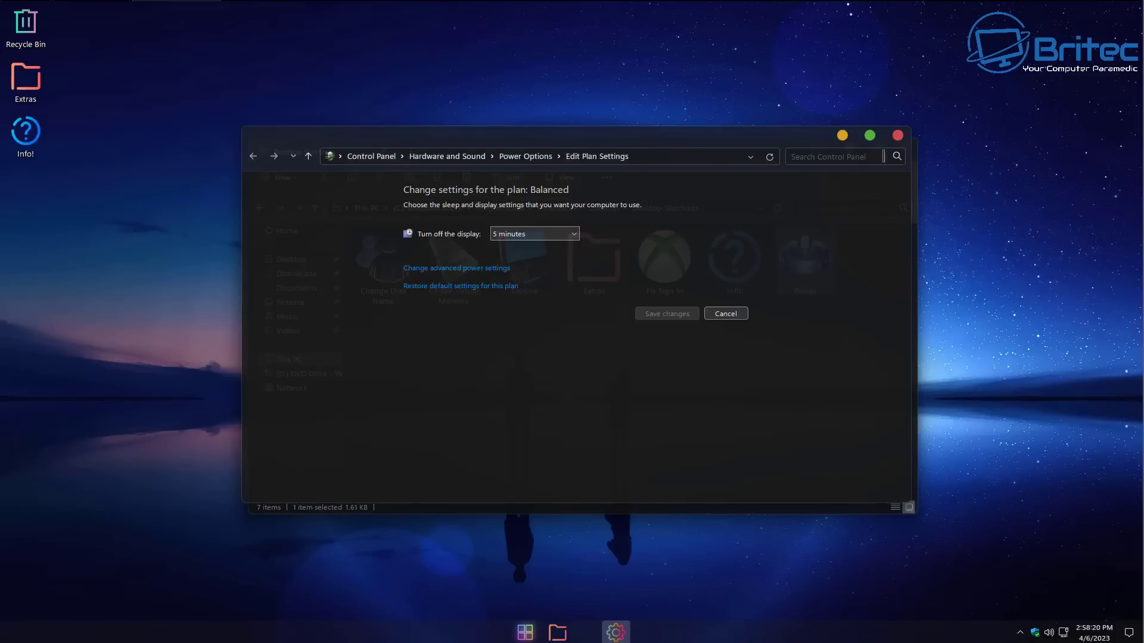
pyautogui.click(898, 135)
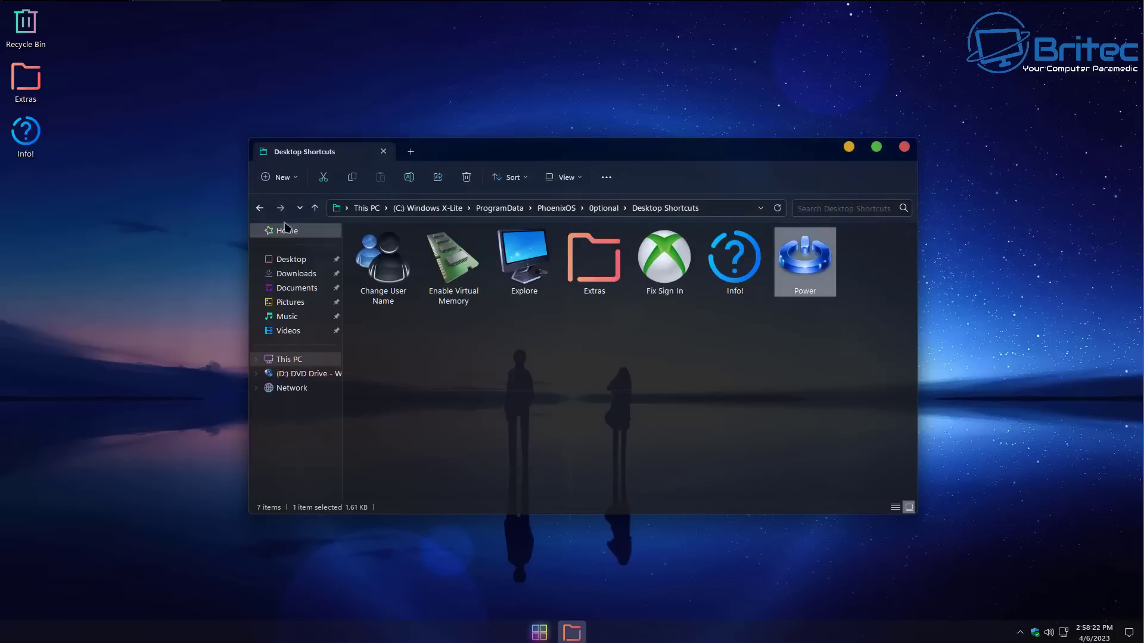
pyautogui.click(260, 208)
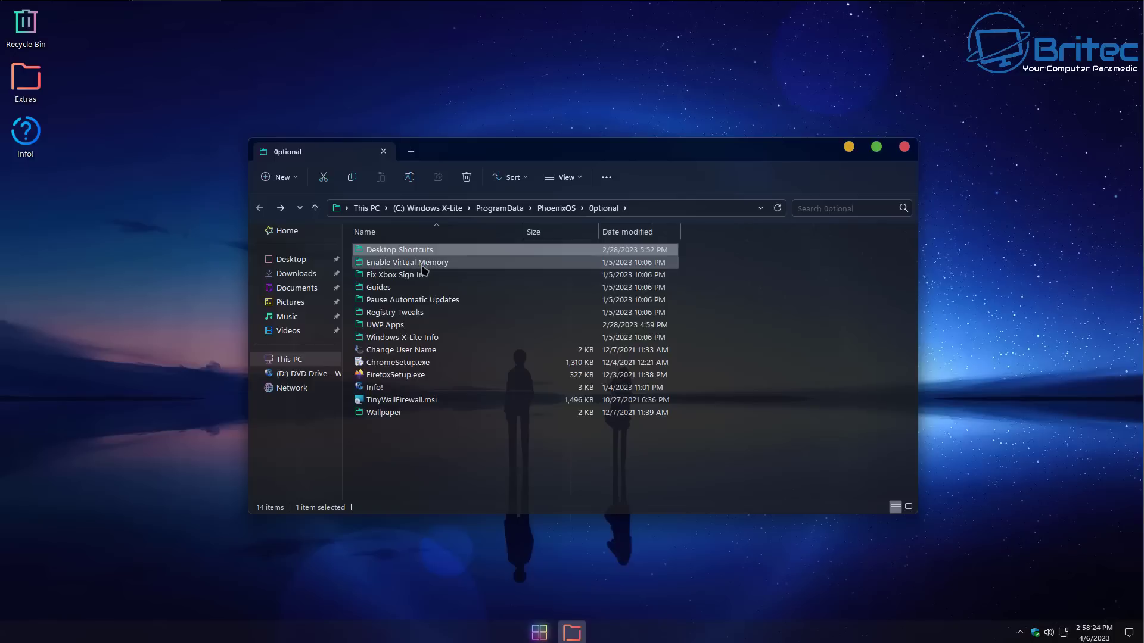
# - Inspect the Registry Tweaks folder with its files shown as large icons and go back to the parent folder
pyautogui.doubleClick(399, 312)
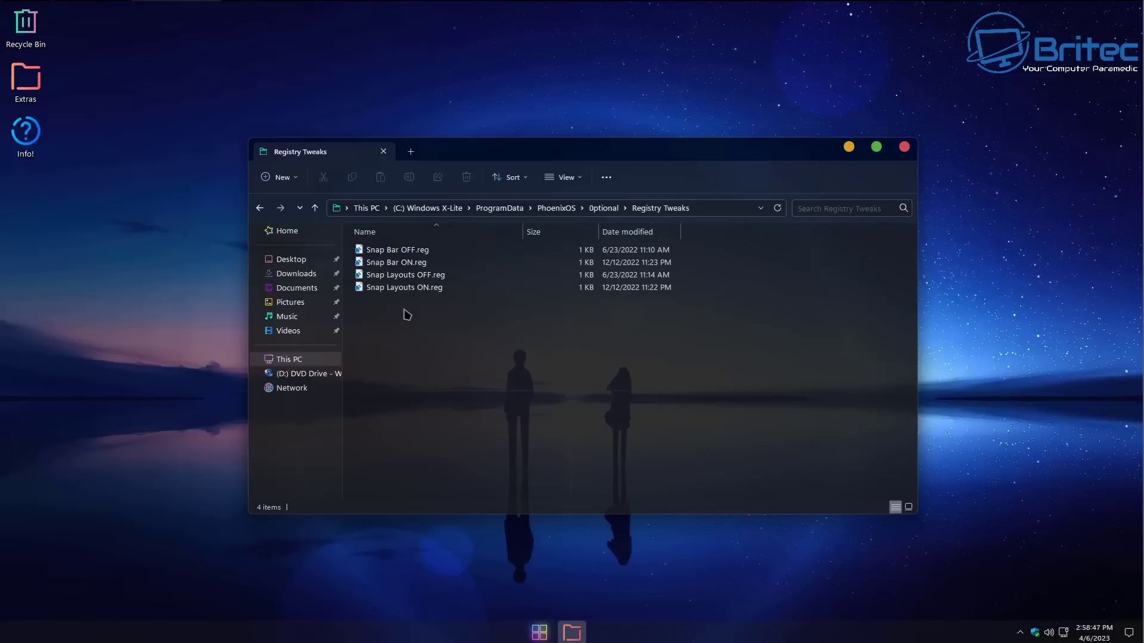
pyautogui.click(579, 179)
pyautogui.click(568, 222)
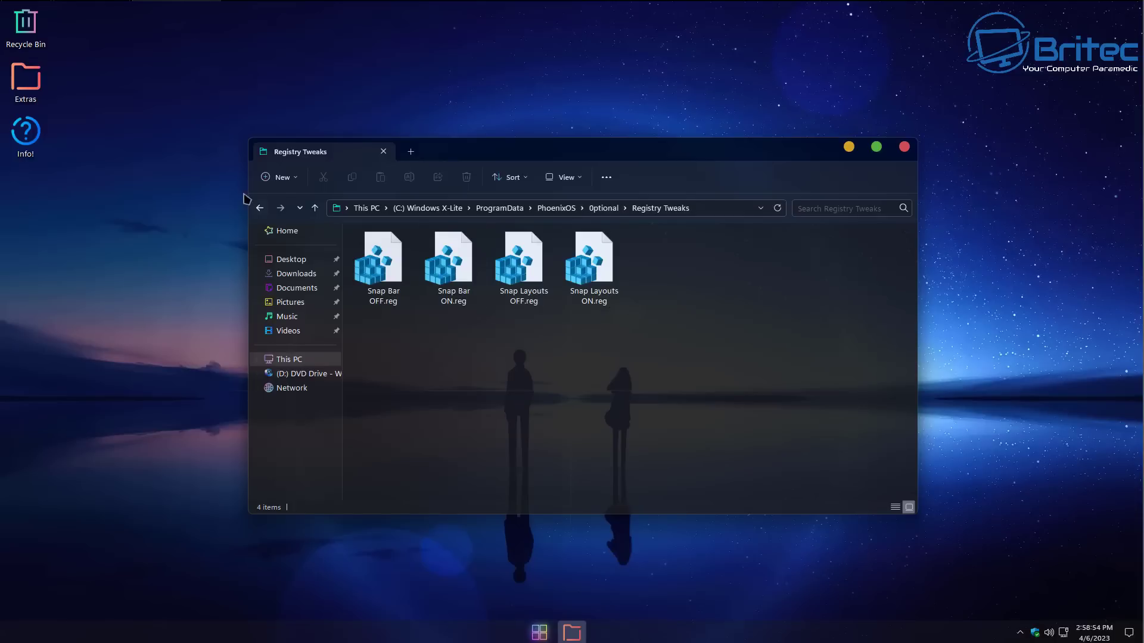
pyautogui.click(260, 208)
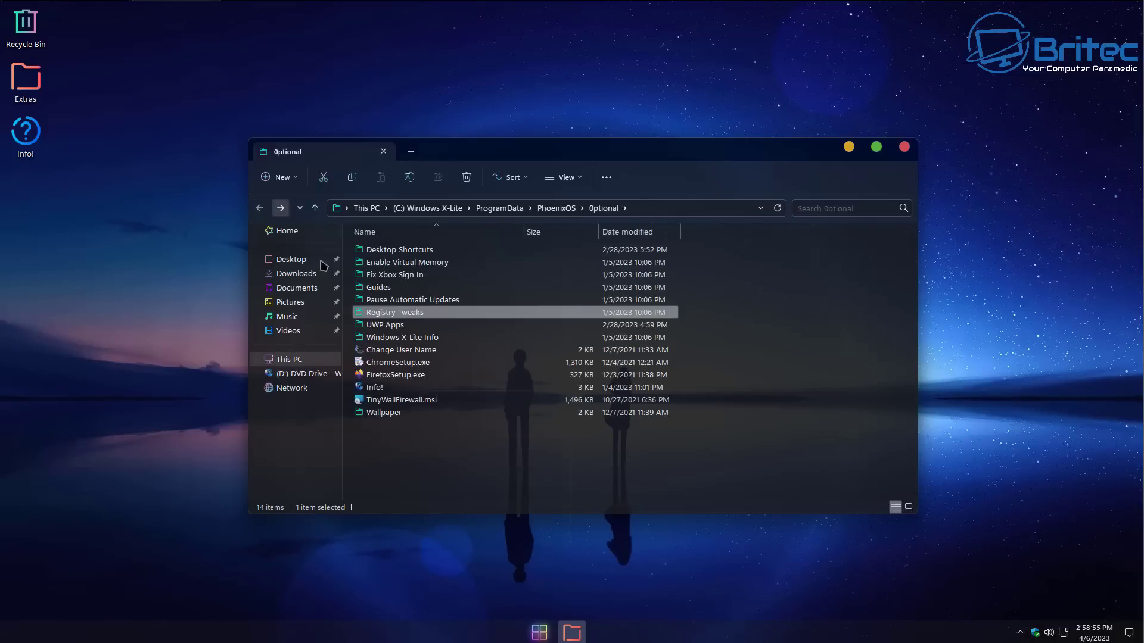
# - Open the UWP Apps folder and display its app packages as large icons
pyautogui.doubleClick(390, 325)
pyautogui.click(577, 180)
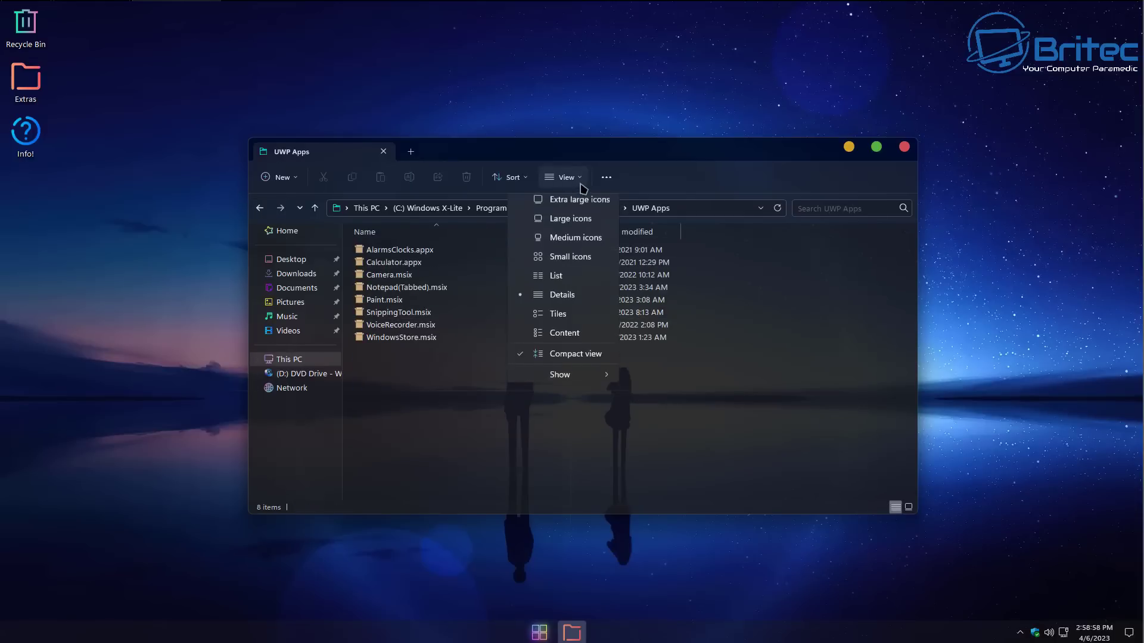
pyautogui.click(567, 224)
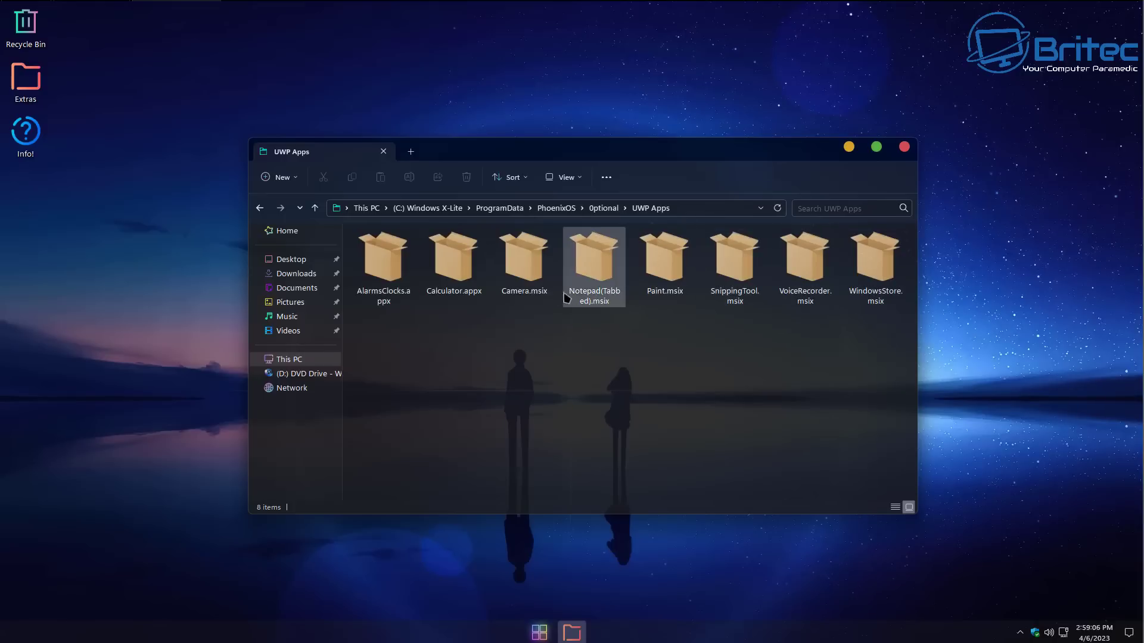
# - Install Microsoft Store from the WindowsStore.msix package, leaving it set to launch when ready
pyautogui.doubleClick(880, 276)
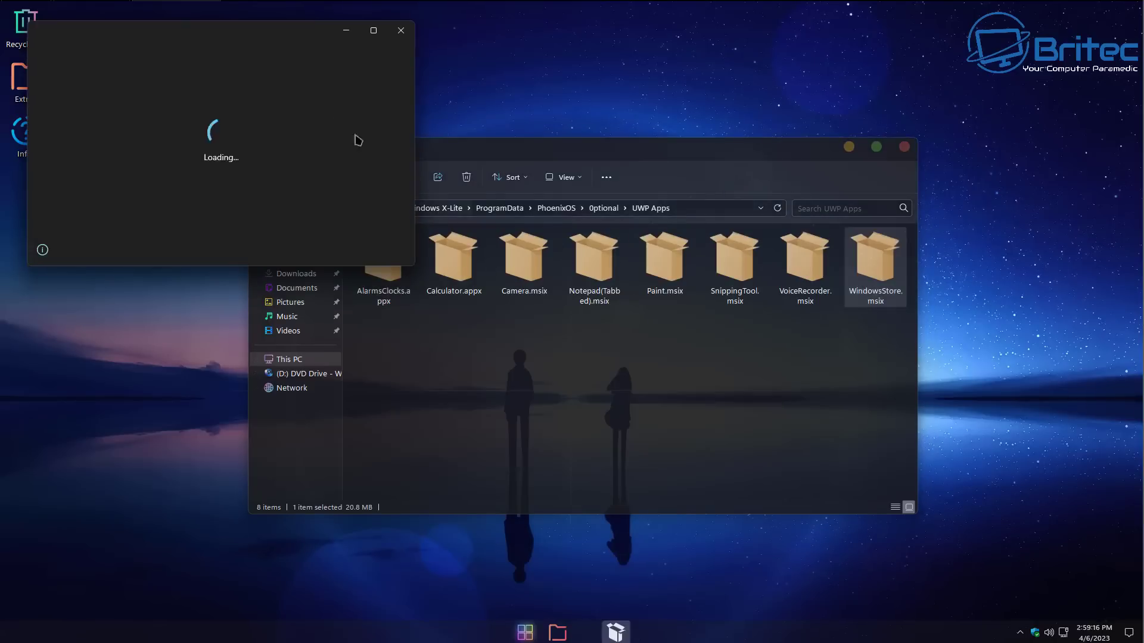
pyautogui.moveTo(225, 35); pyautogui.dragTo(581, 147)
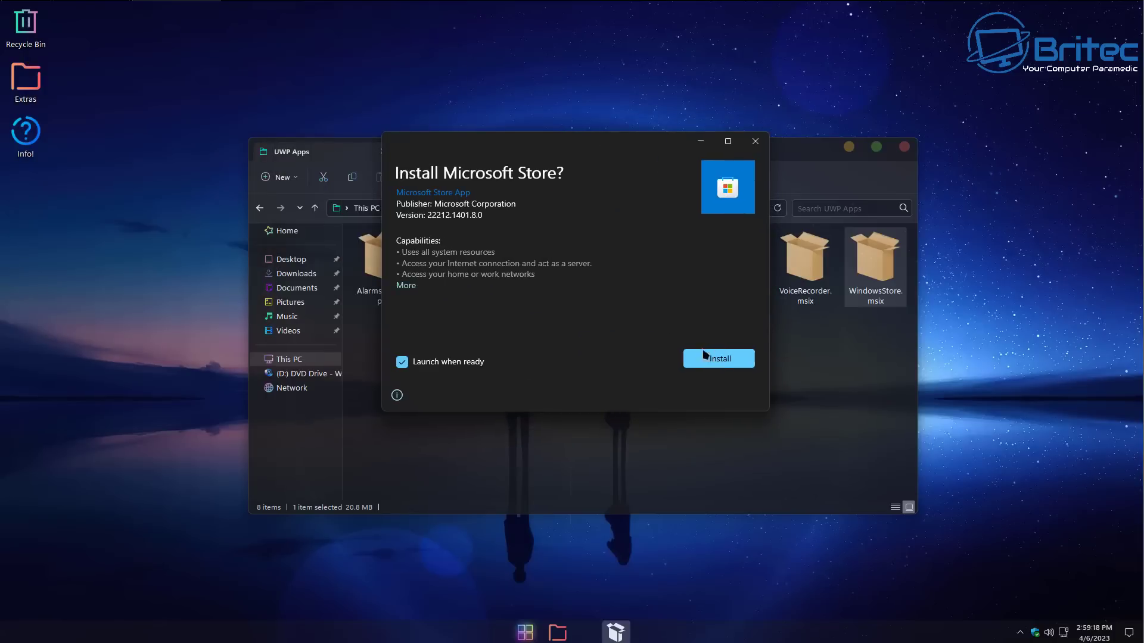
pyautogui.click(727, 359)
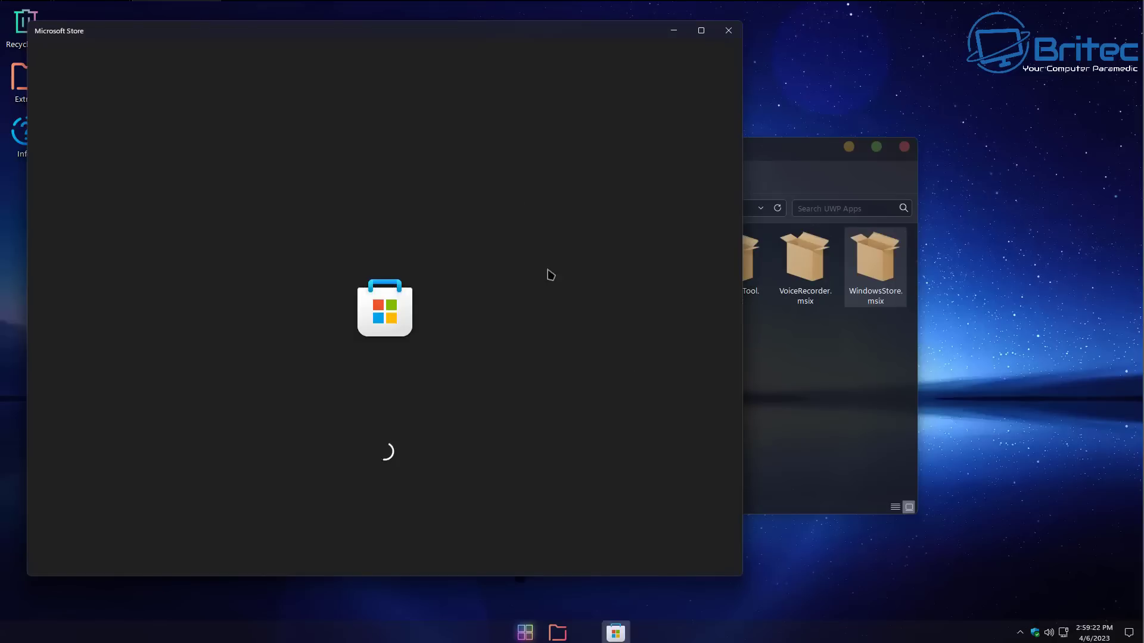
# - Browse the app listings on the Microsoft Store home page and close the Store
pyautogui.moveTo(411, 31); pyautogui.dragTo(552, 62)
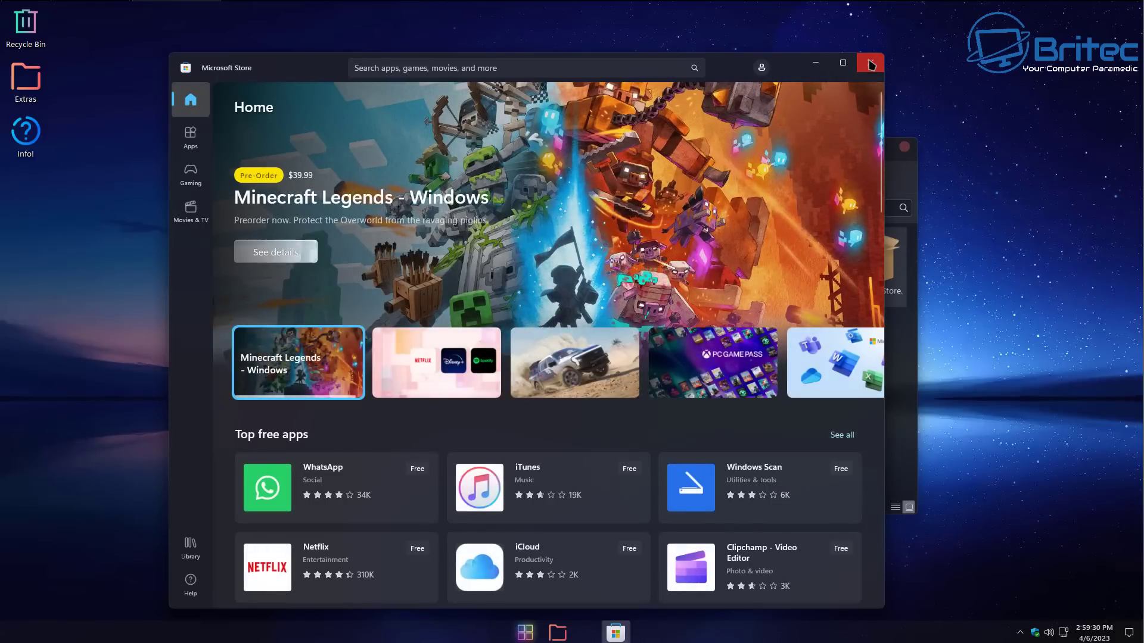
pyautogui.scroll(-5, 863, 220)
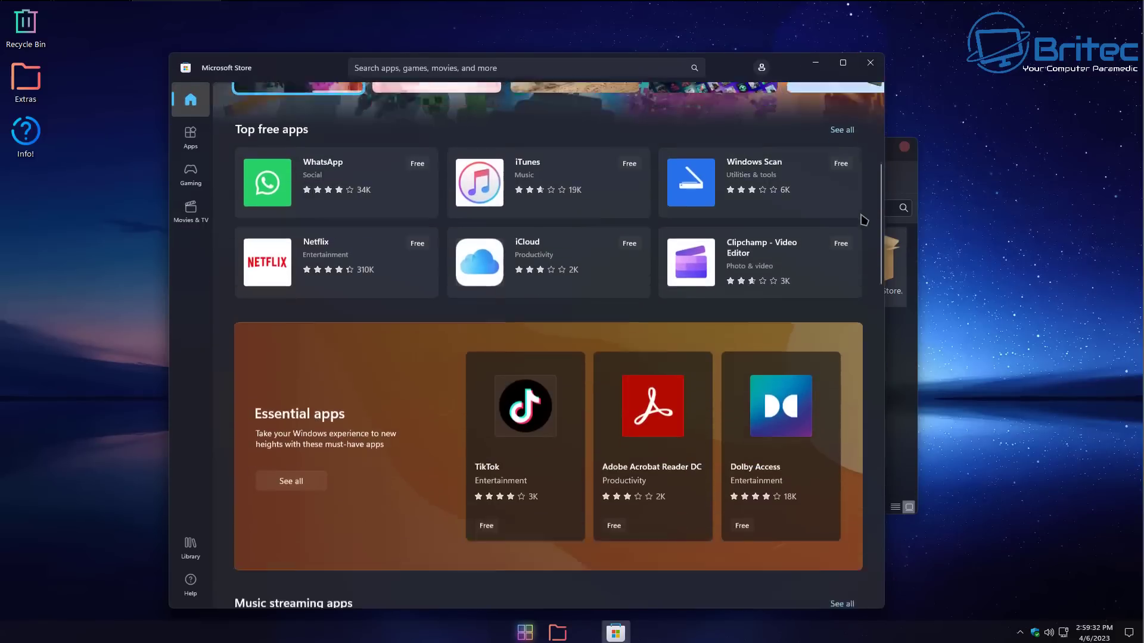
pyautogui.scroll(-7, 863, 220)
pyautogui.click(870, 63)
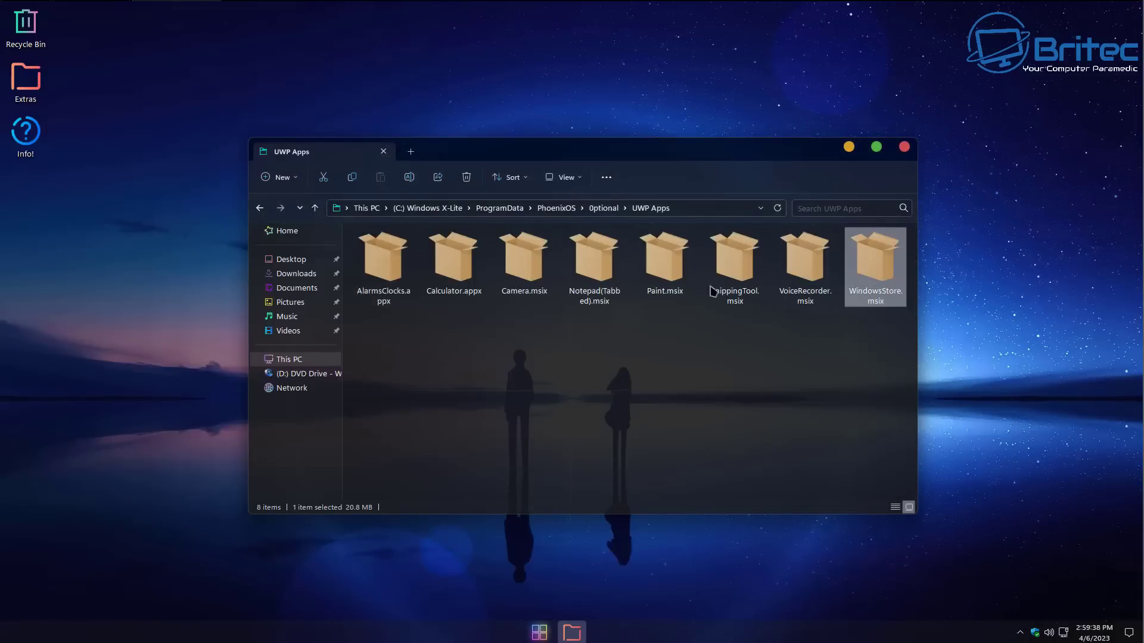
# - Open the Windows X-Lite Info folder from the parent folder and display its files as large icons
pyautogui.click(259, 208)
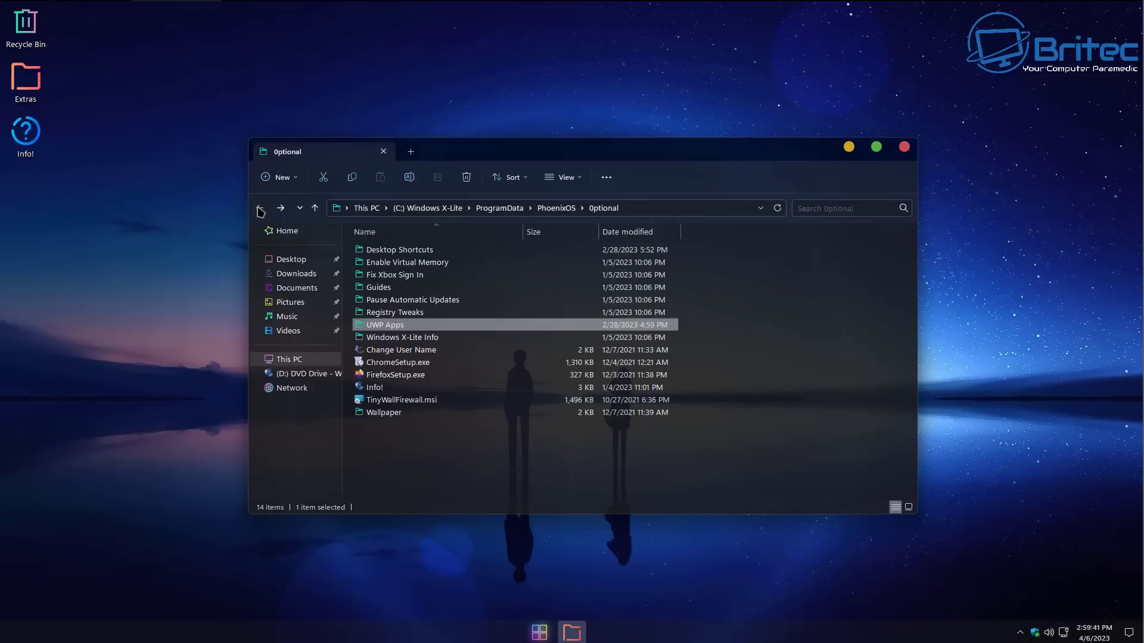
pyautogui.doubleClick(431, 337)
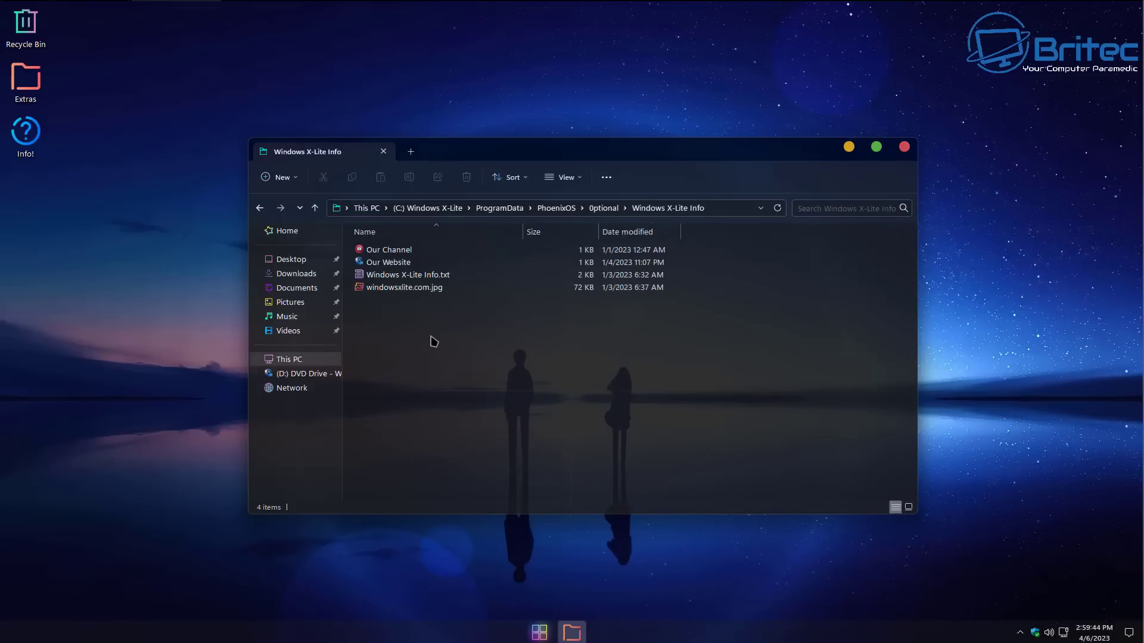
pyautogui.click(564, 177)
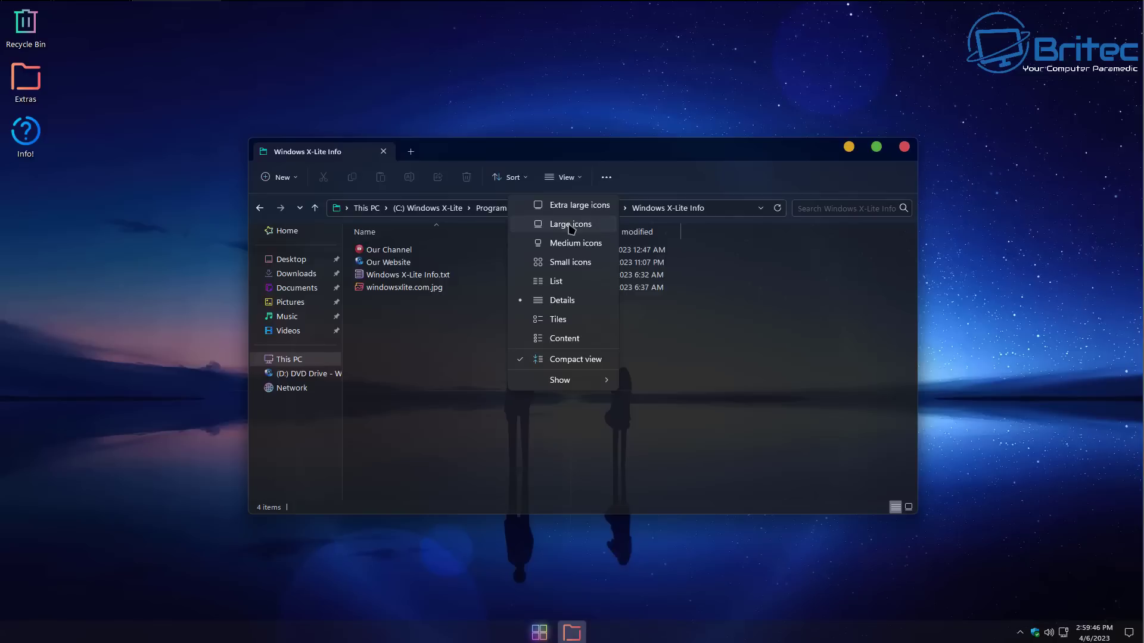
pyautogui.click(570, 225)
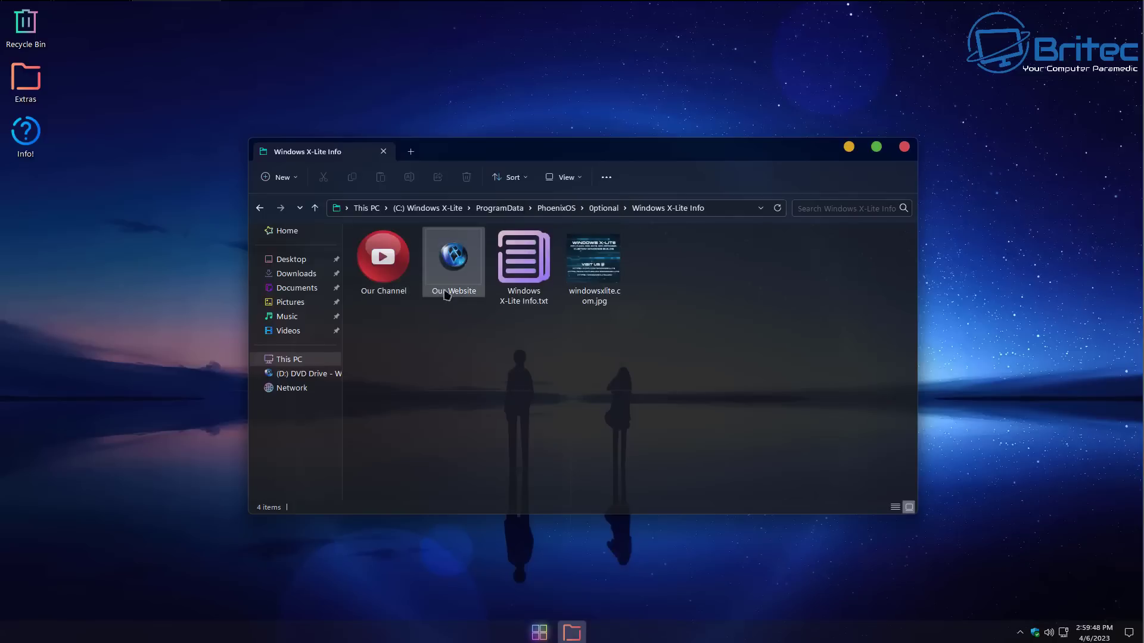
# - Turn compact view off and back on in the Windows X-Lite Info folder
pyautogui.click(565, 178)
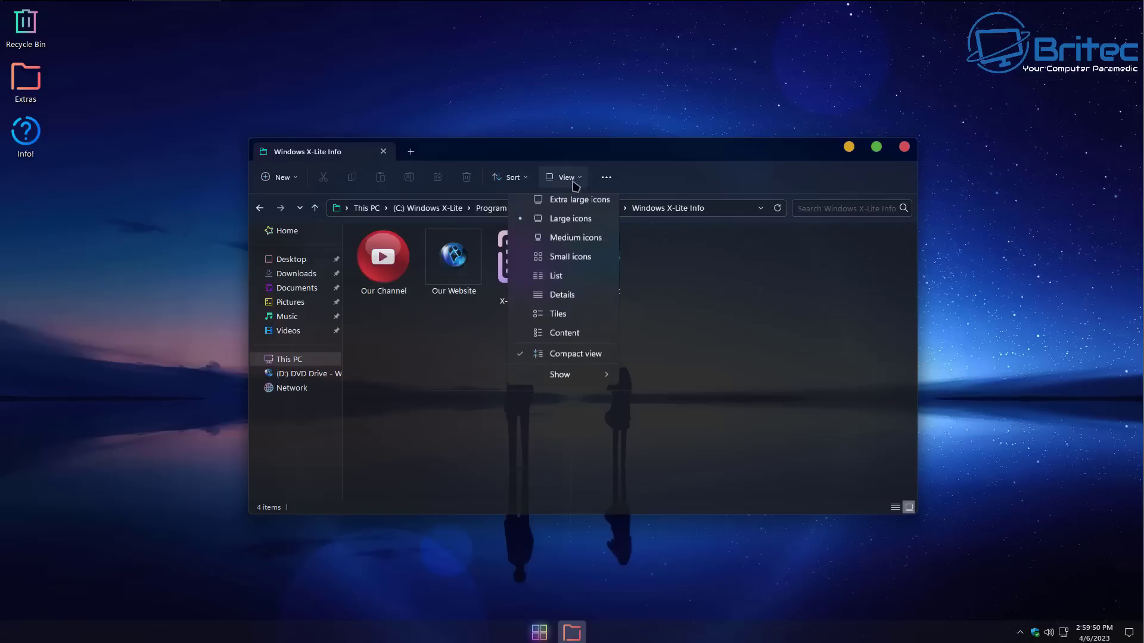
pyautogui.click(524, 359)
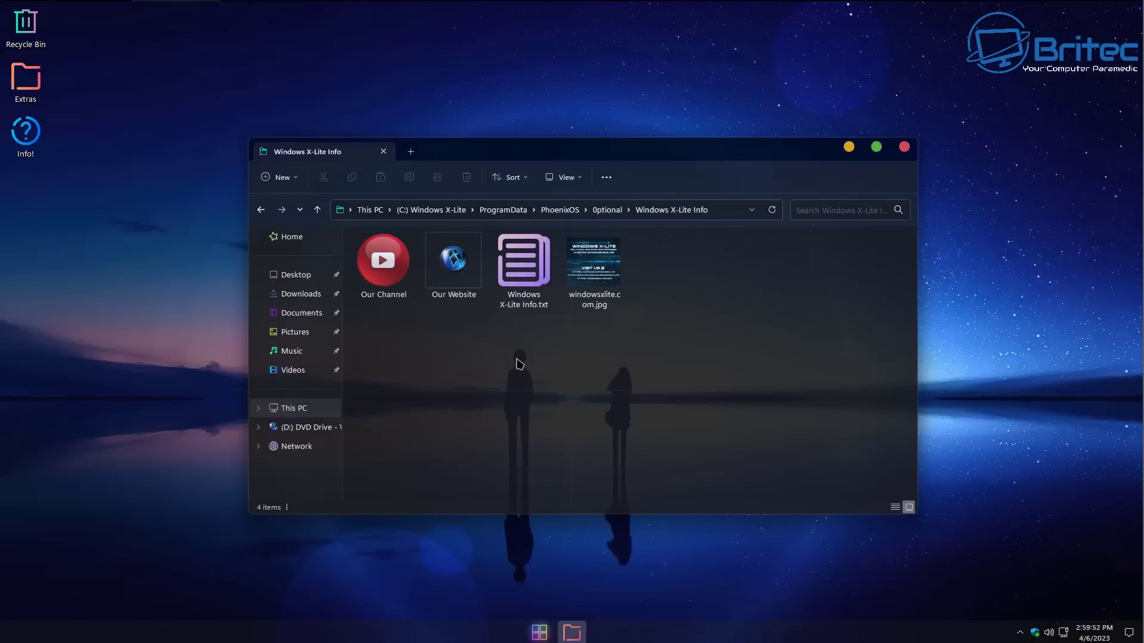
pyautogui.click(563, 177)
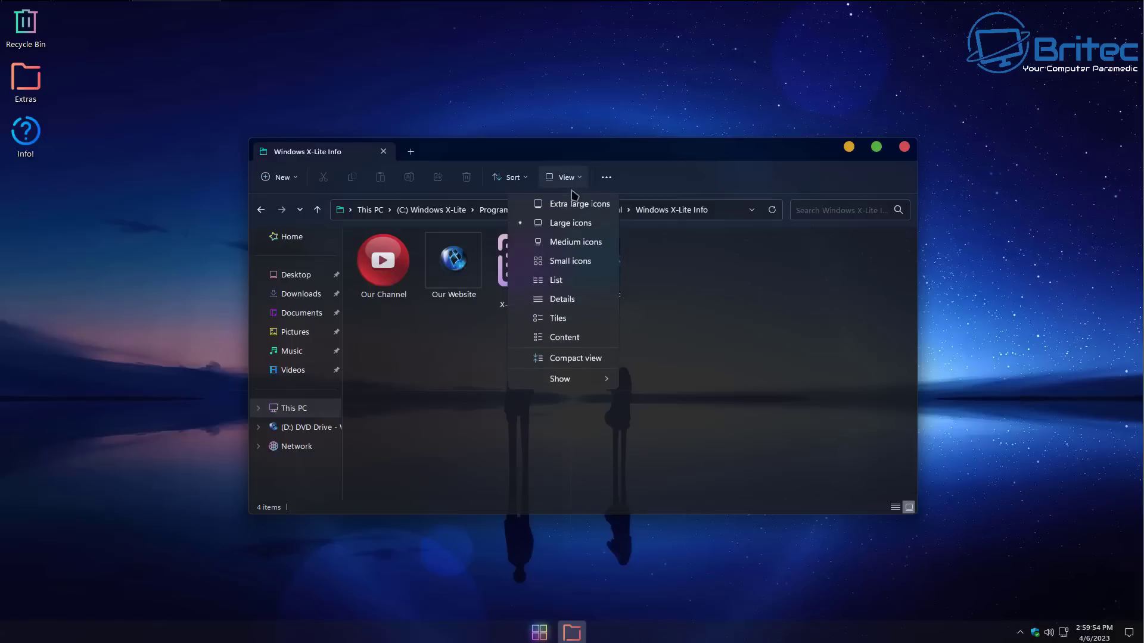
pyautogui.click(530, 364)
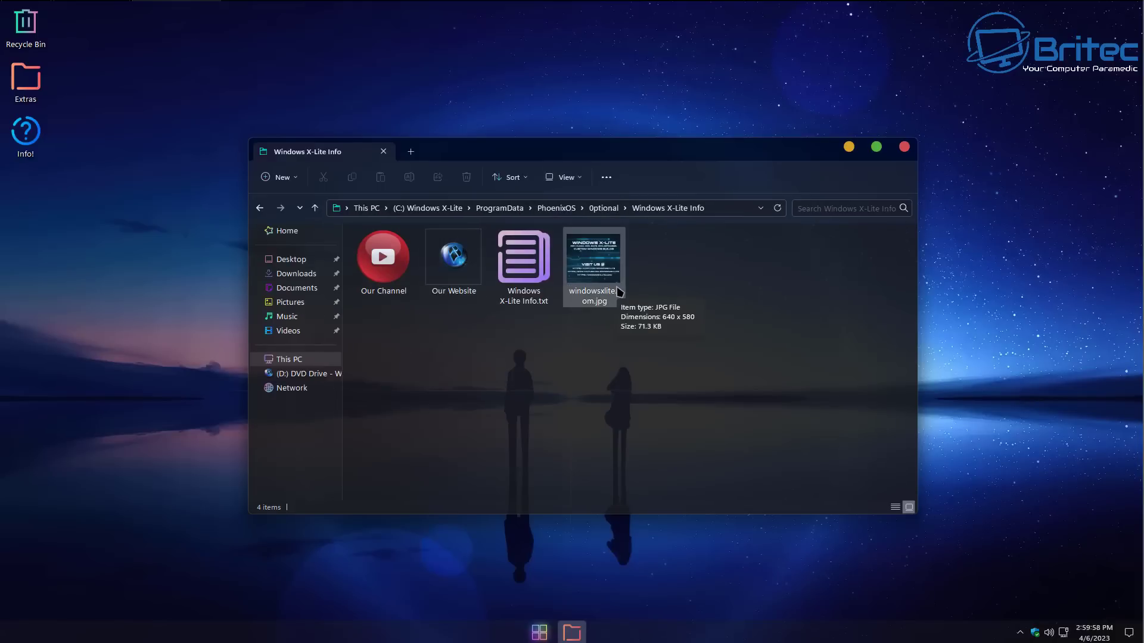
# - Close the optional extras folder window, and check the memory usage on Task Manager's Performance page before closing it
pyautogui.click(259, 209)
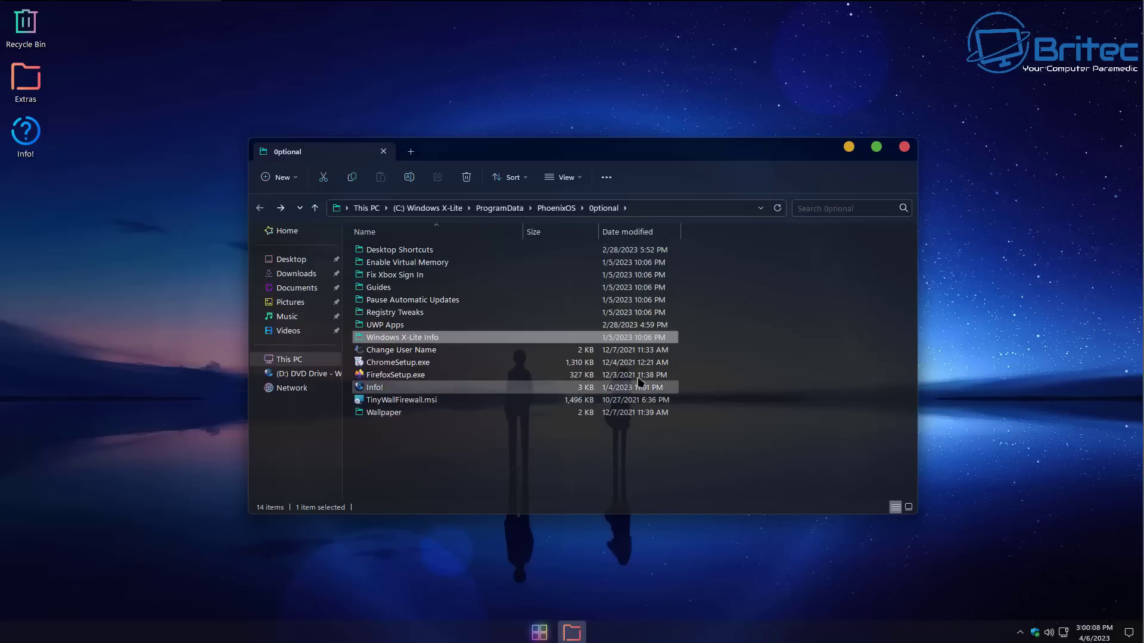
pyautogui.click(905, 147)
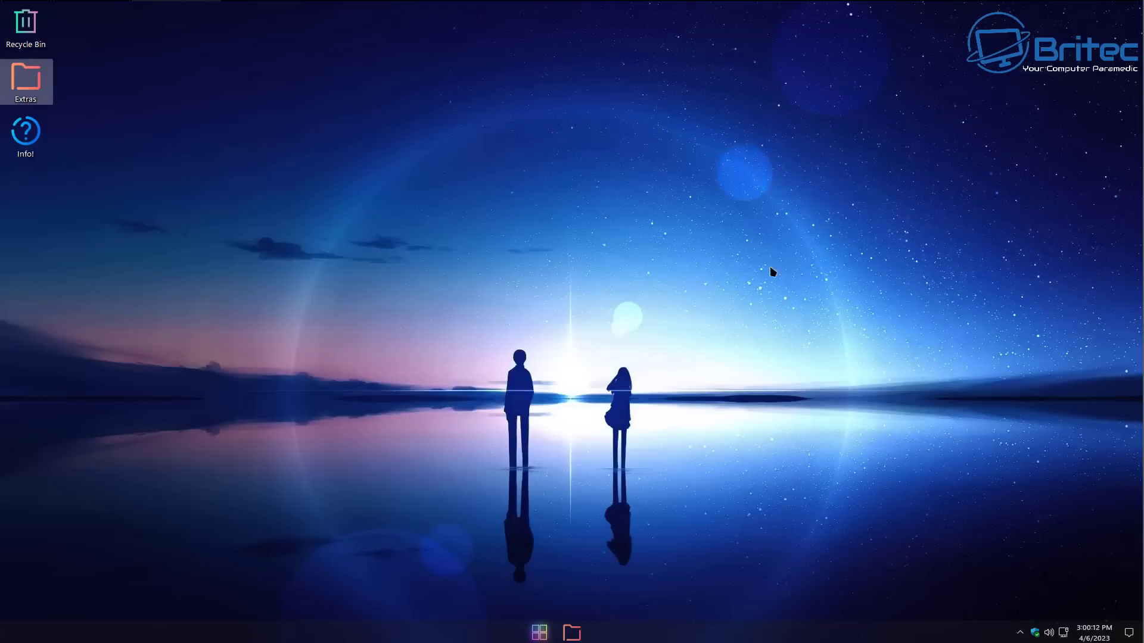
pyautogui.rightClick(539, 633)
pyautogui.click(582, 498)
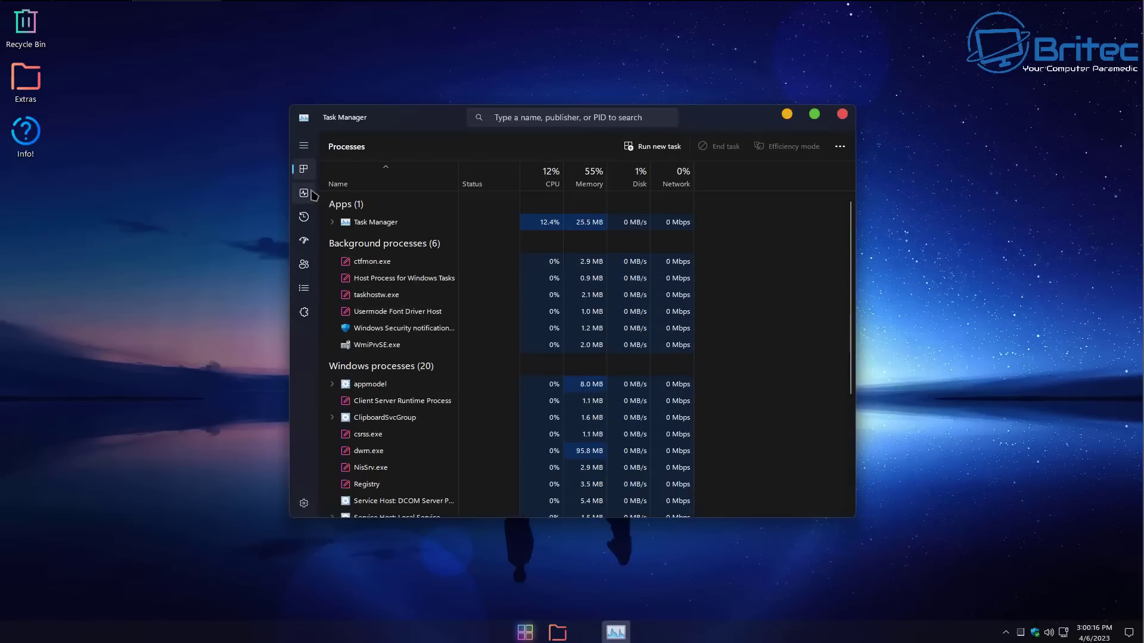
pyautogui.click(307, 193)
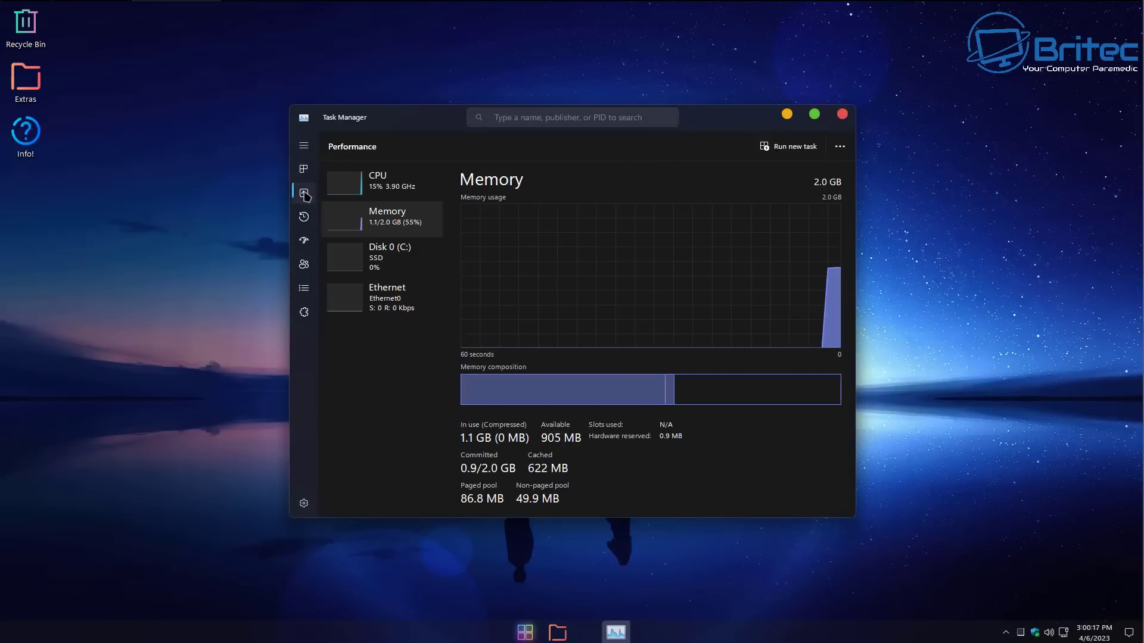
pyautogui.click(842, 114)
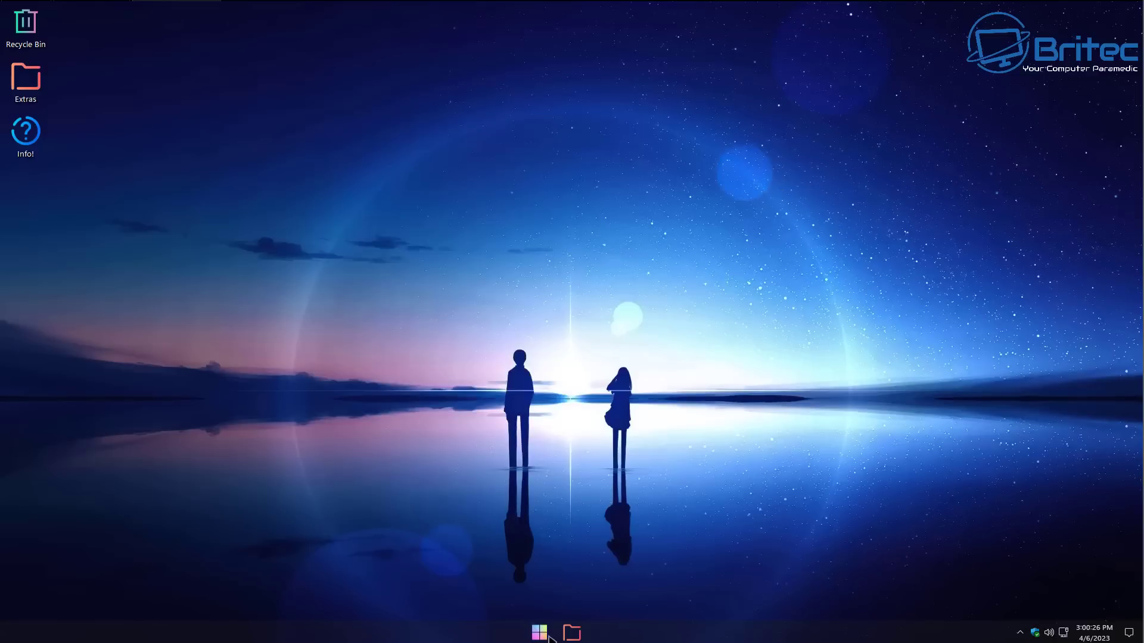
# - Open This PC and look through the Downloads, Documents, Pictures, Music and Videos folders before closing the window
pyautogui.press('super')
pyautogui.click(654, 497)
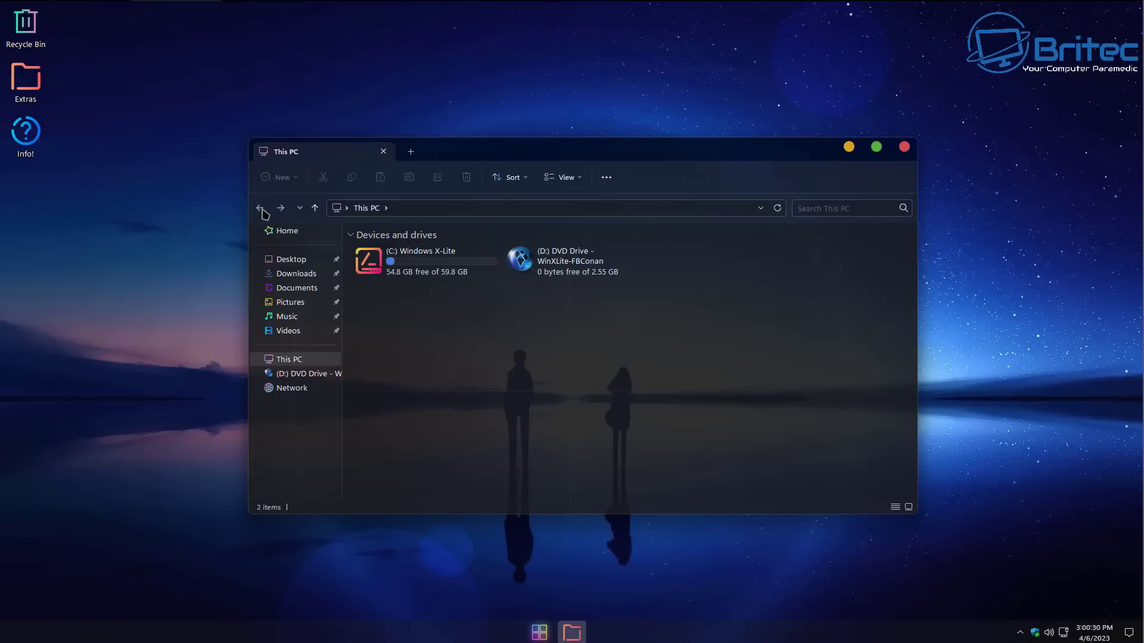
pyautogui.click(306, 273)
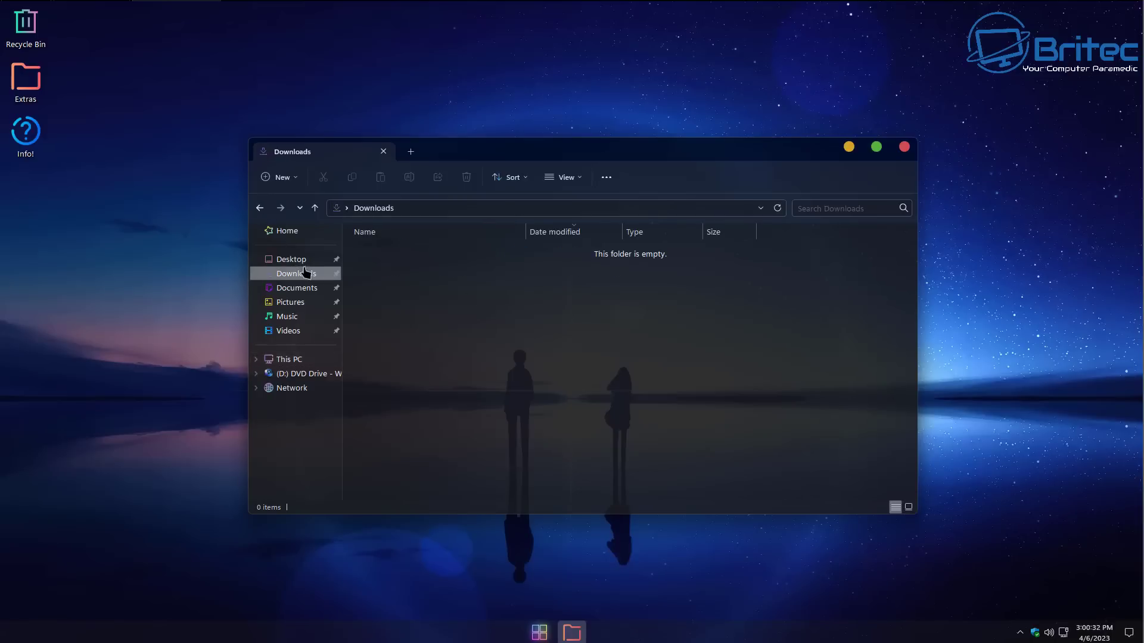
pyautogui.click(298, 289)
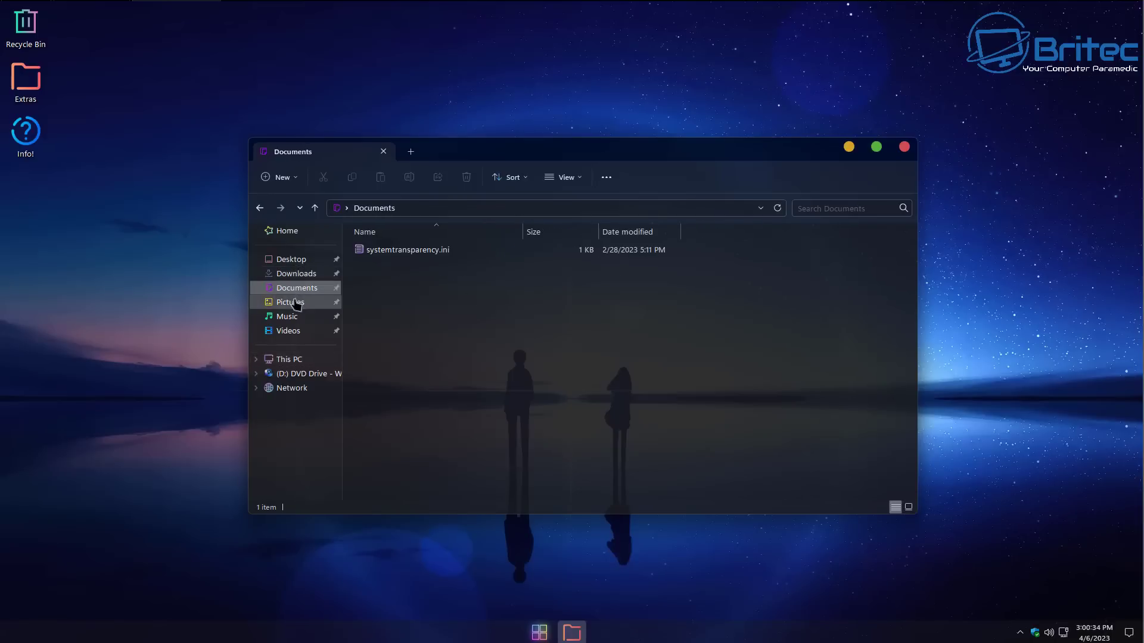
pyautogui.click(296, 304)
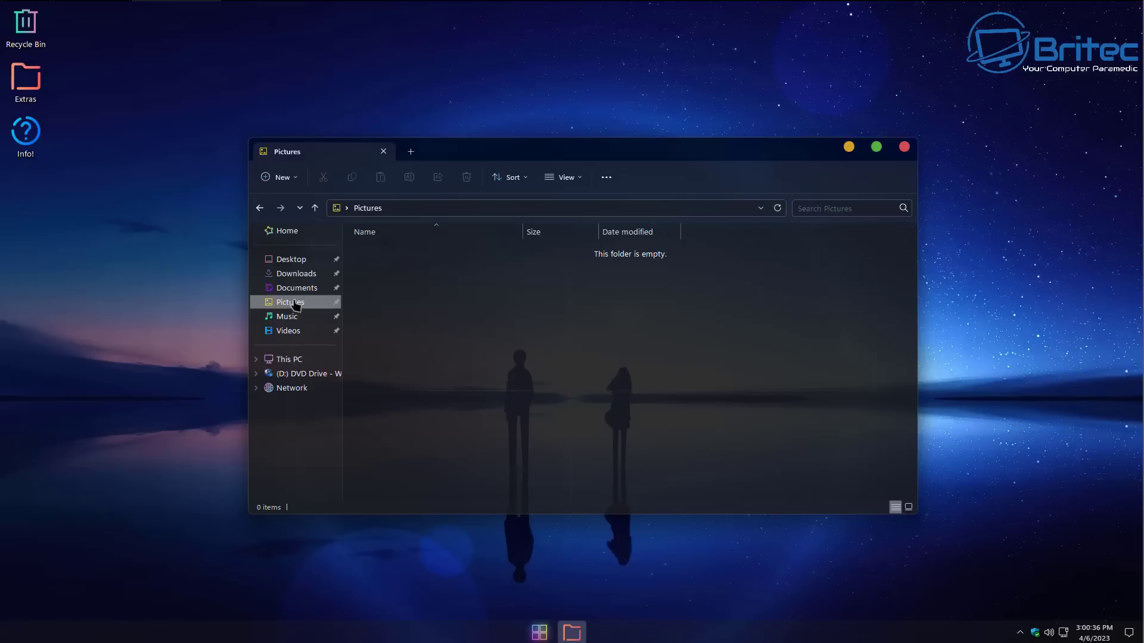
pyautogui.click(291, 316)
pyautogui.click(292, 331)
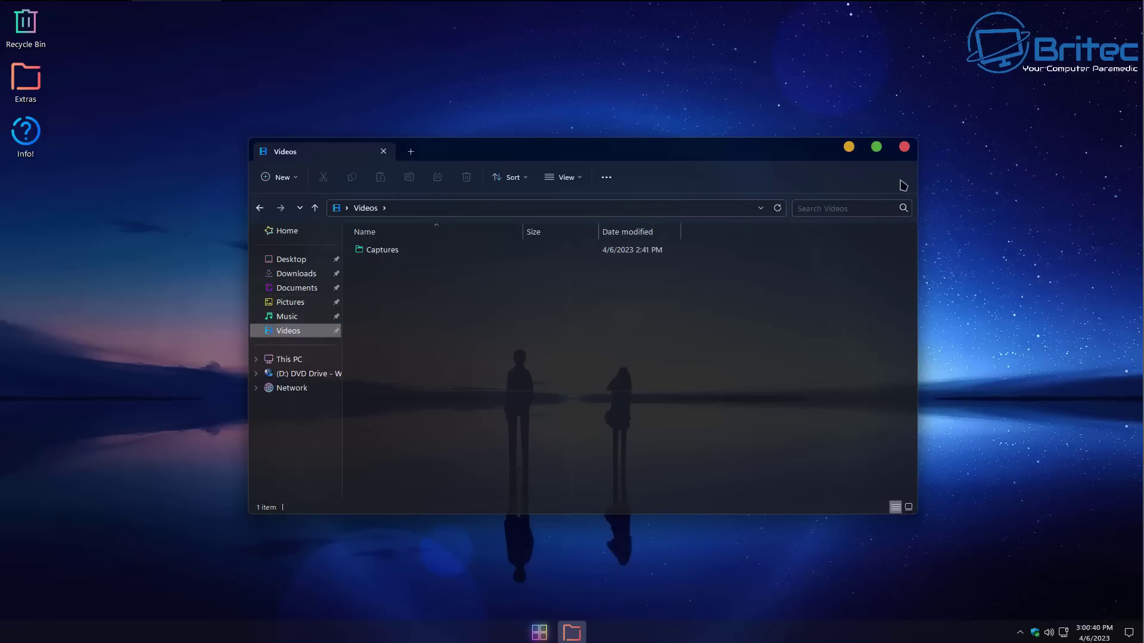
pyautogui.click(904, 147)
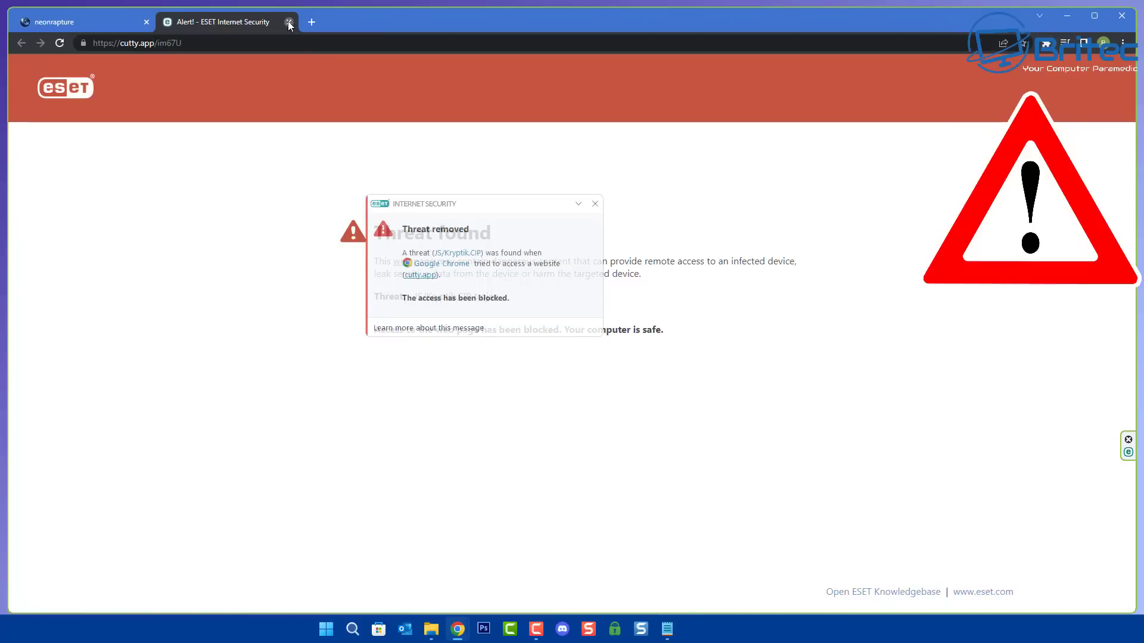
# - In the browser, follow Download Link #1 through the cuty.io shortener to the usersdrive file page, closing the ESET alert tab and pop-up ad tab
pyautogui.click(288, 23)
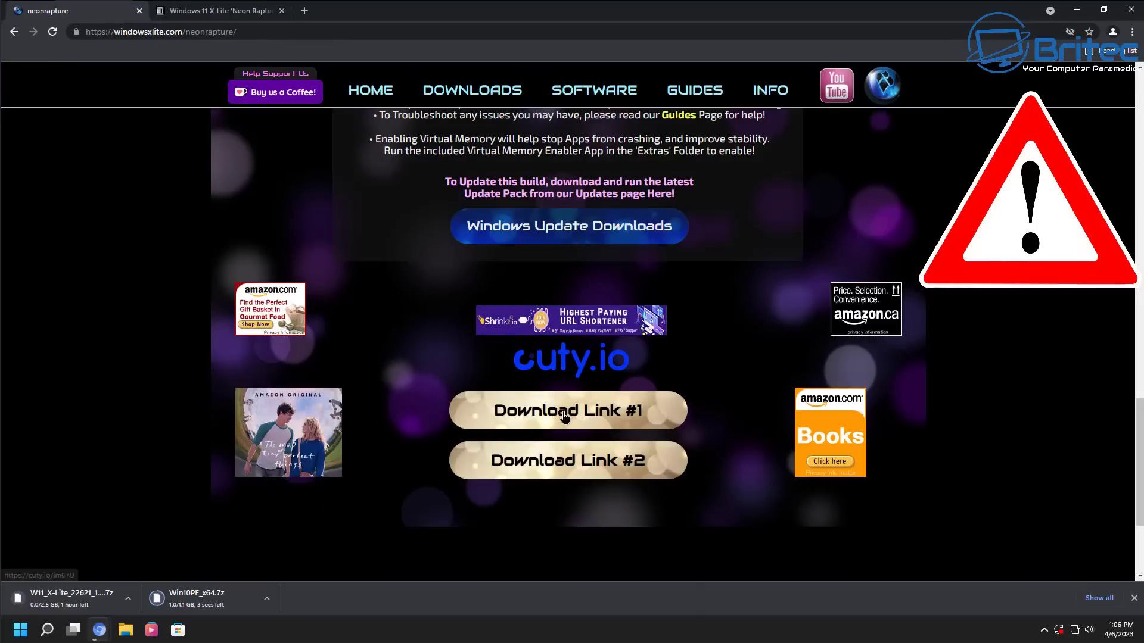
pyautogui.click(601, 409)
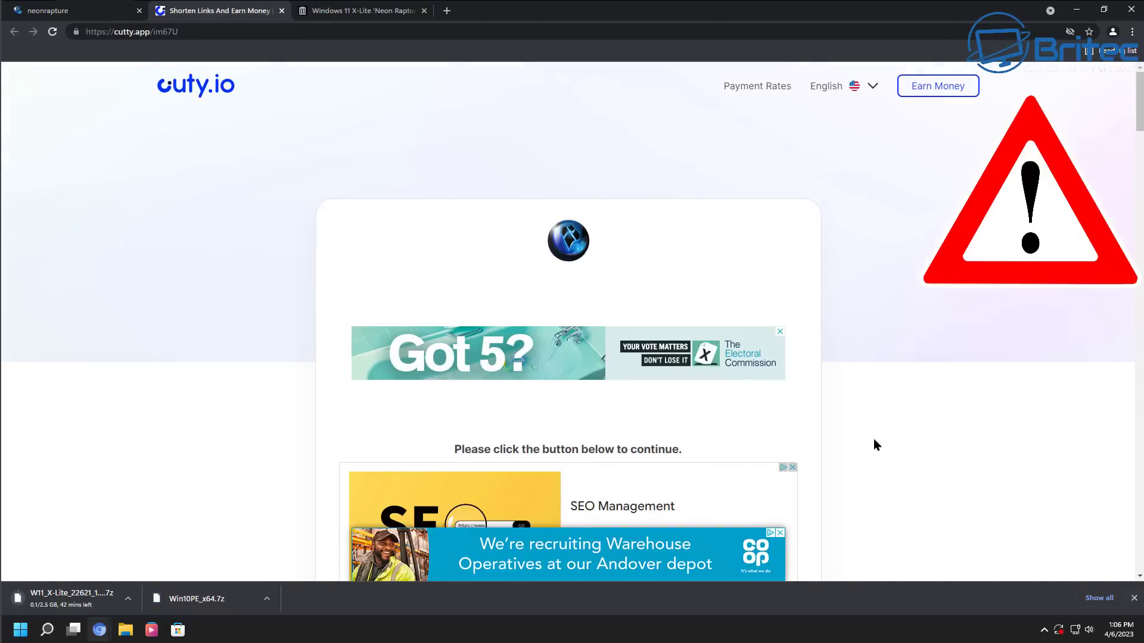
pyautogui.scroll(-12, 834, 422)
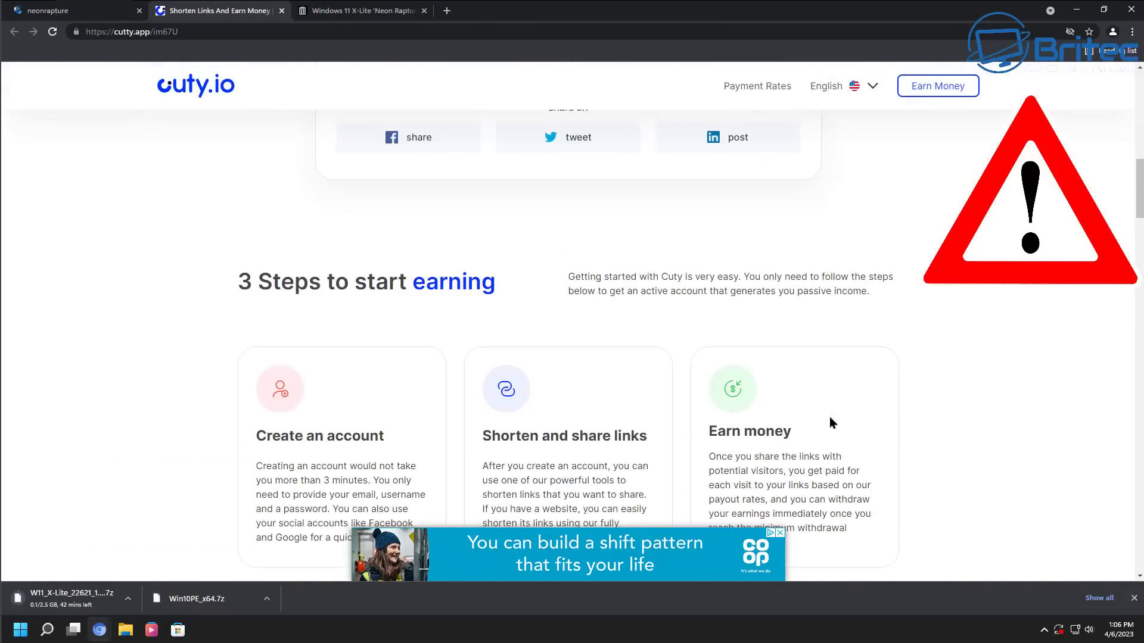
pyautogui.scroll(5, 831, 422)
pyautogui.click(567, 179)
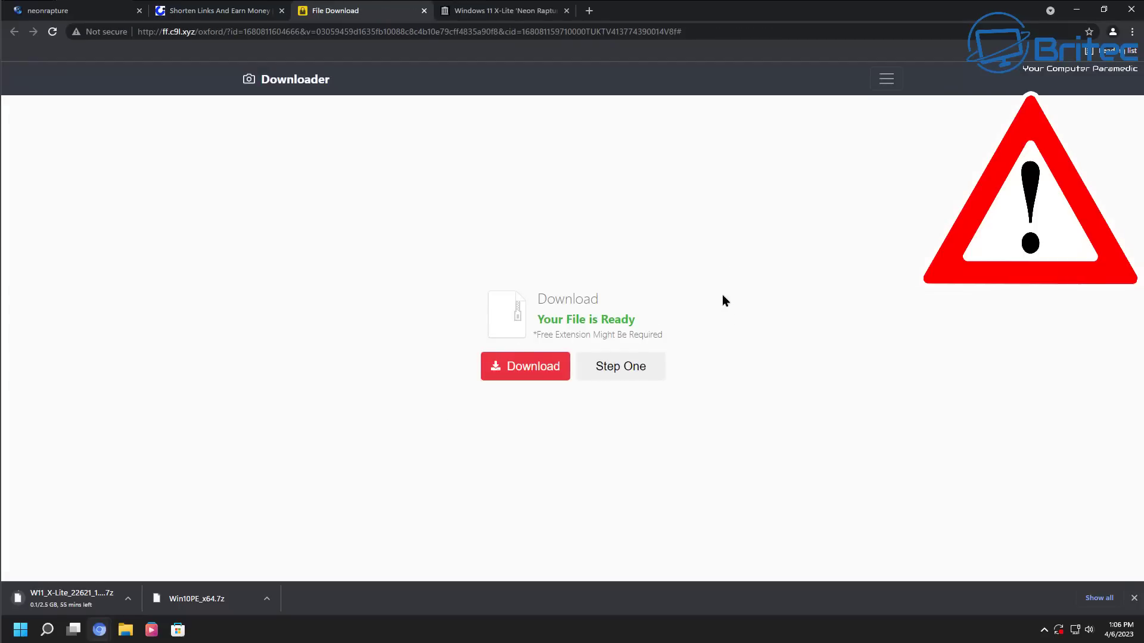
pyautogui.click(424, 10)
pyautogui.click(566, 180)
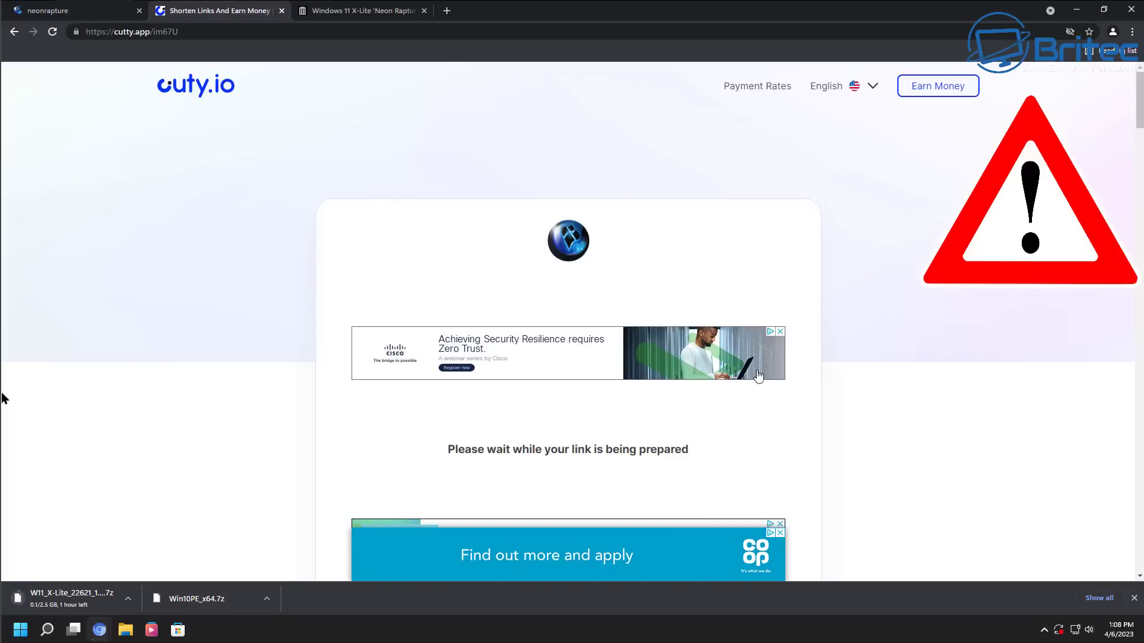
pyautogui.scroll(-5, 973, 423)
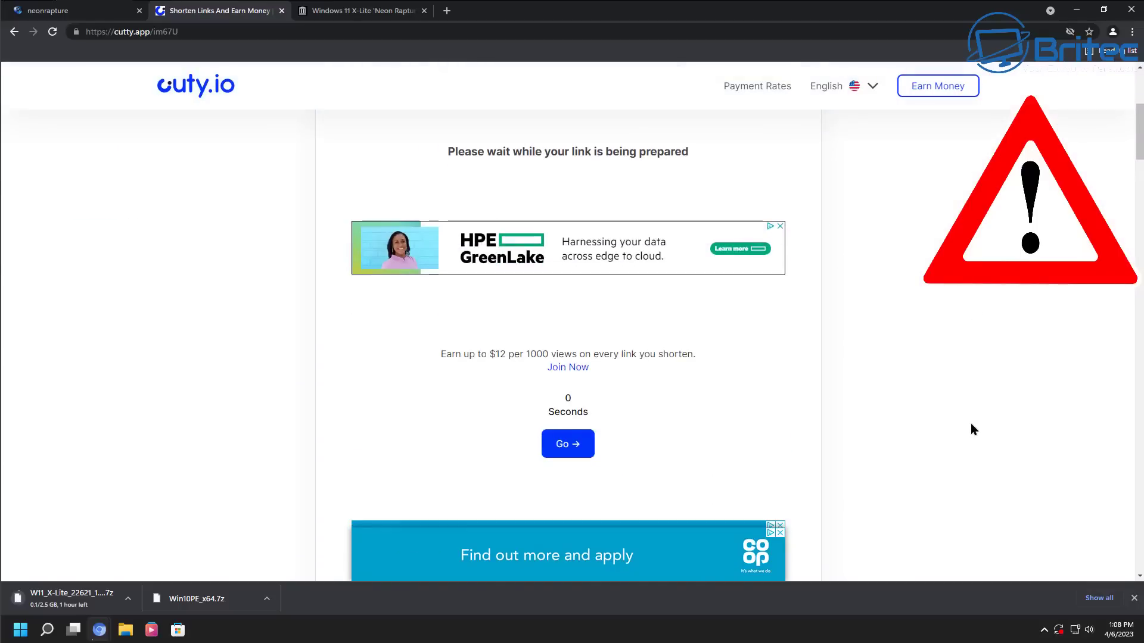
pyautogui.click(568, 447)
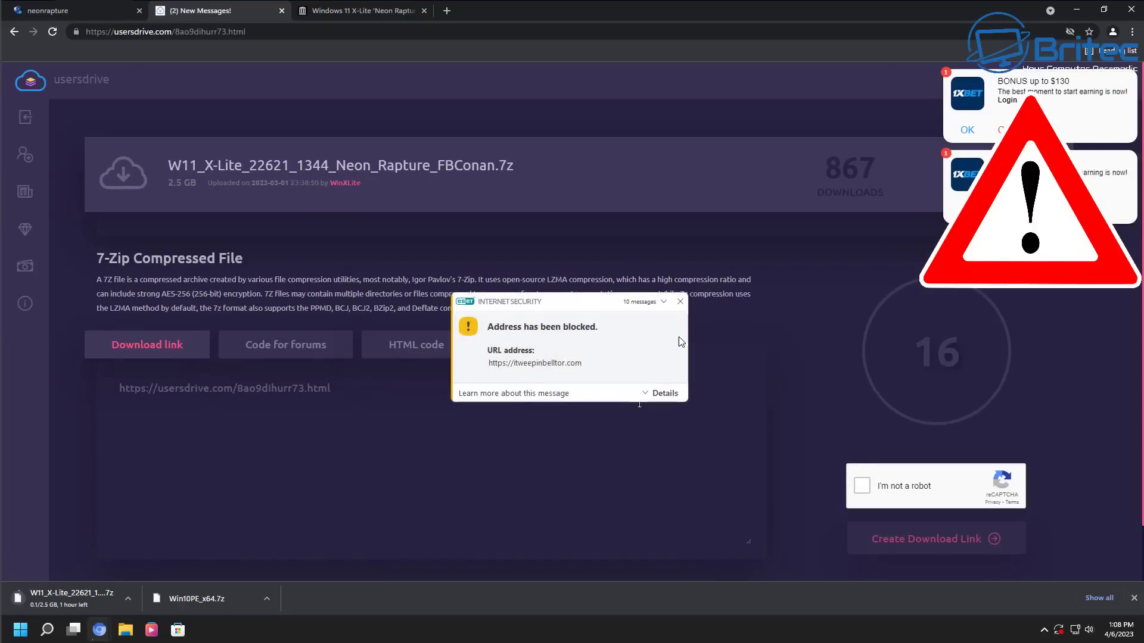
# - Dismiss the stacked ESET blocked-address notifications and close the "Click Allow" pop-up tab
pyautogui.click(680, 302)
pyautogui.click(680, 302)
pyautogui.click(680, 302)
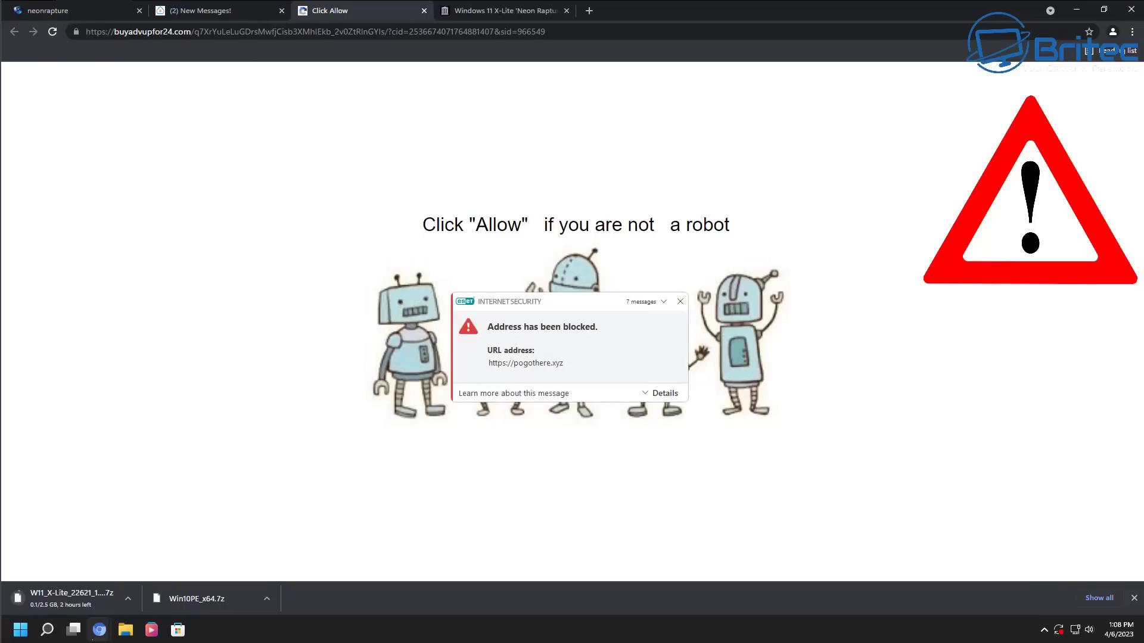
pyautogui.click(680, 302)
pyautogui.click(681, 302)
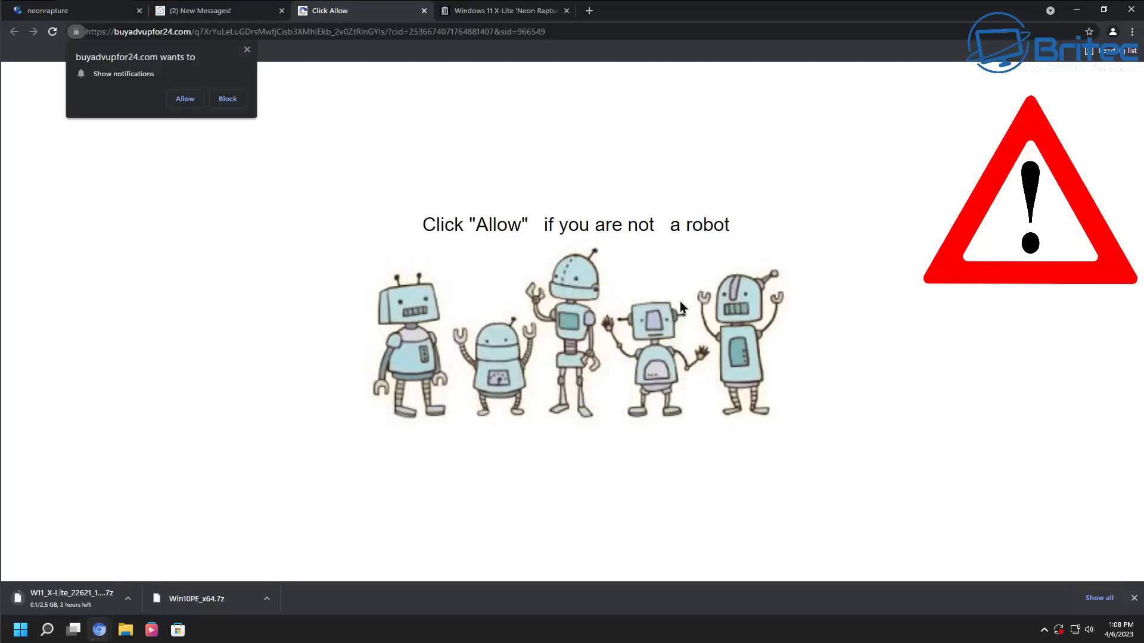
pyautogui.click(680, 301)
pyautogui.click(680, 301)
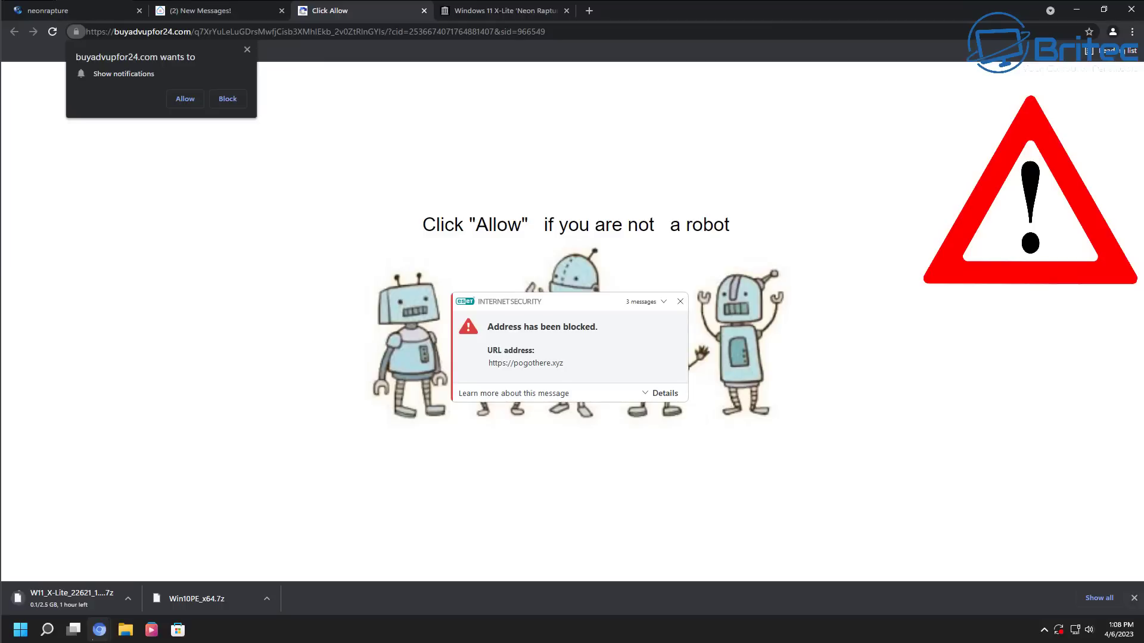
pyautogui.click(680, 301)
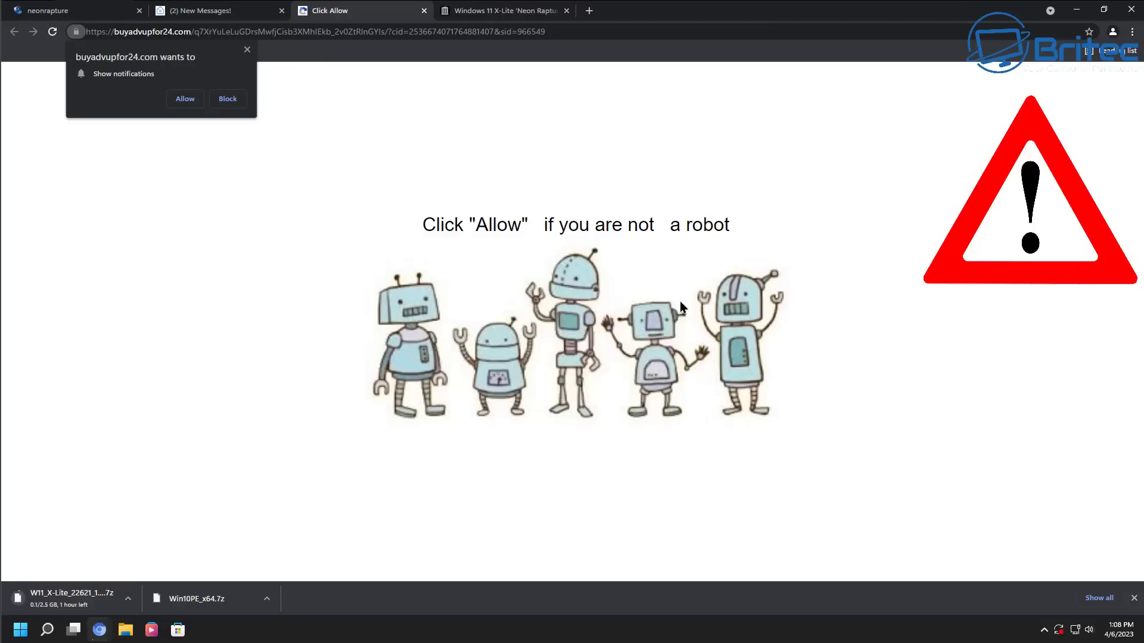
pyautogui.click(423, 11)
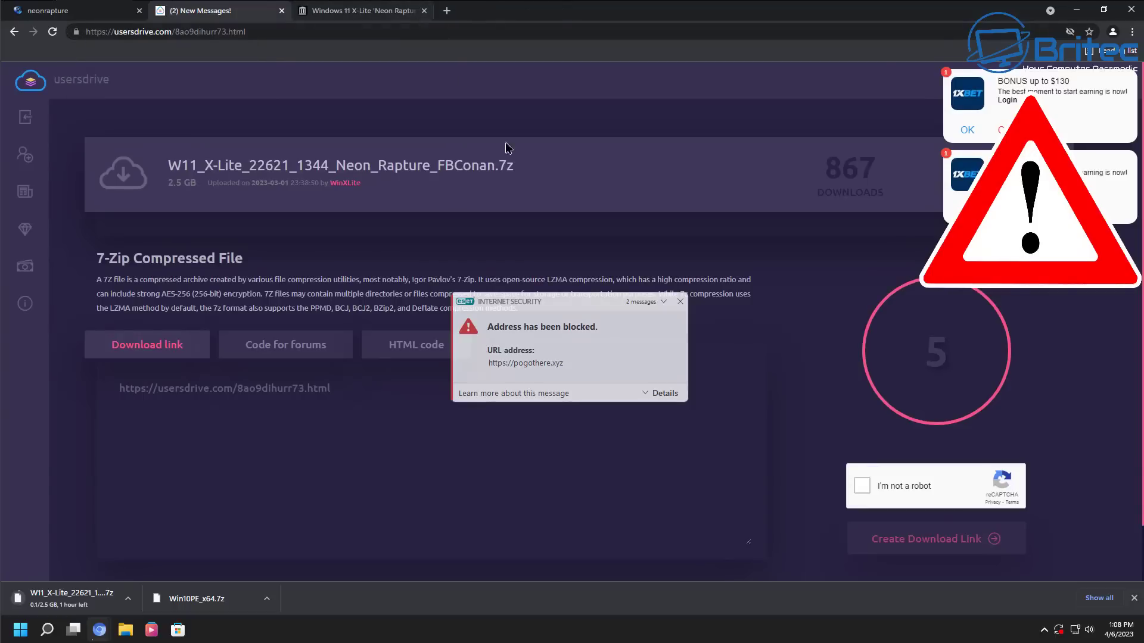
pyautogui.click(680, 302)
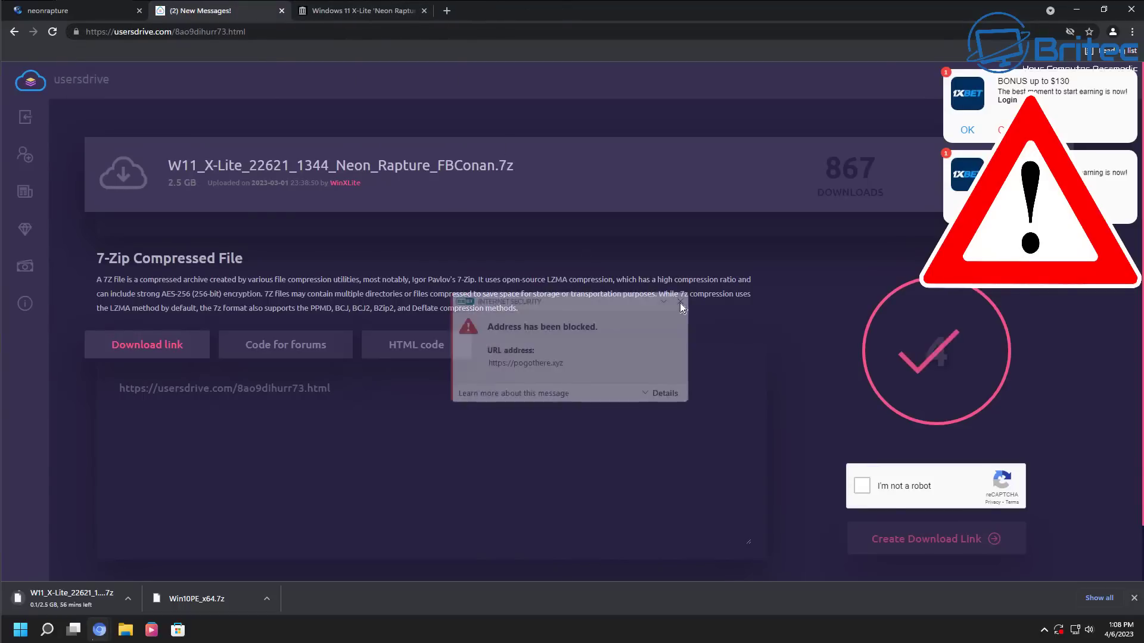
# - Try to tick the "I'm not a robot" check on the usersdrive page and close the Rainbow Plus pop-up tab
pyautogui.click(859, 483)
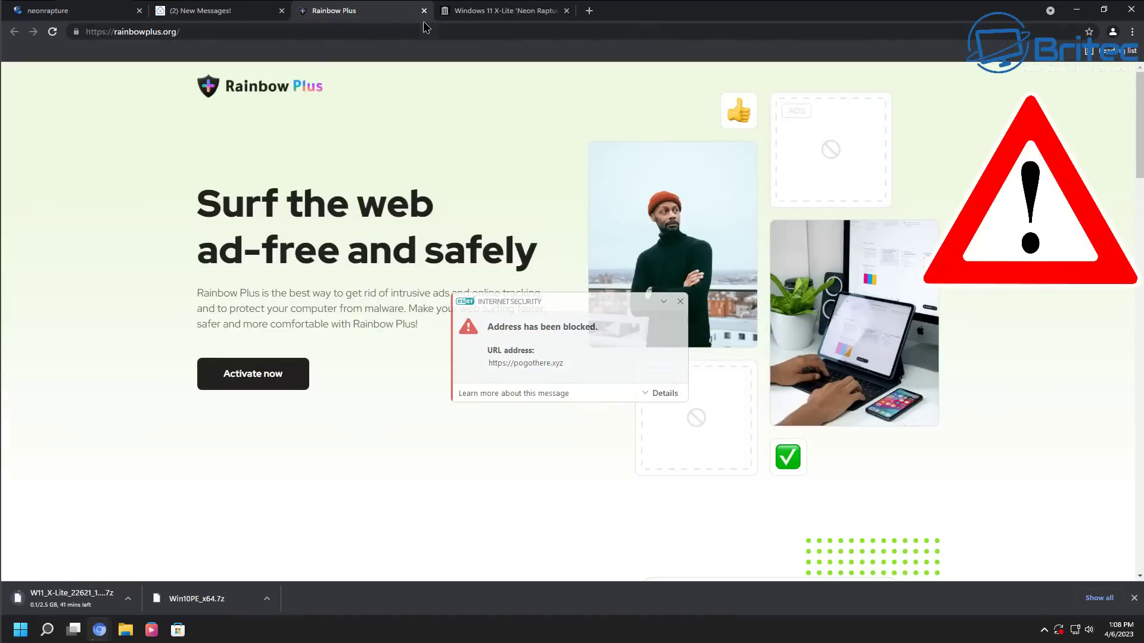
pyautogui.click(423, 11)
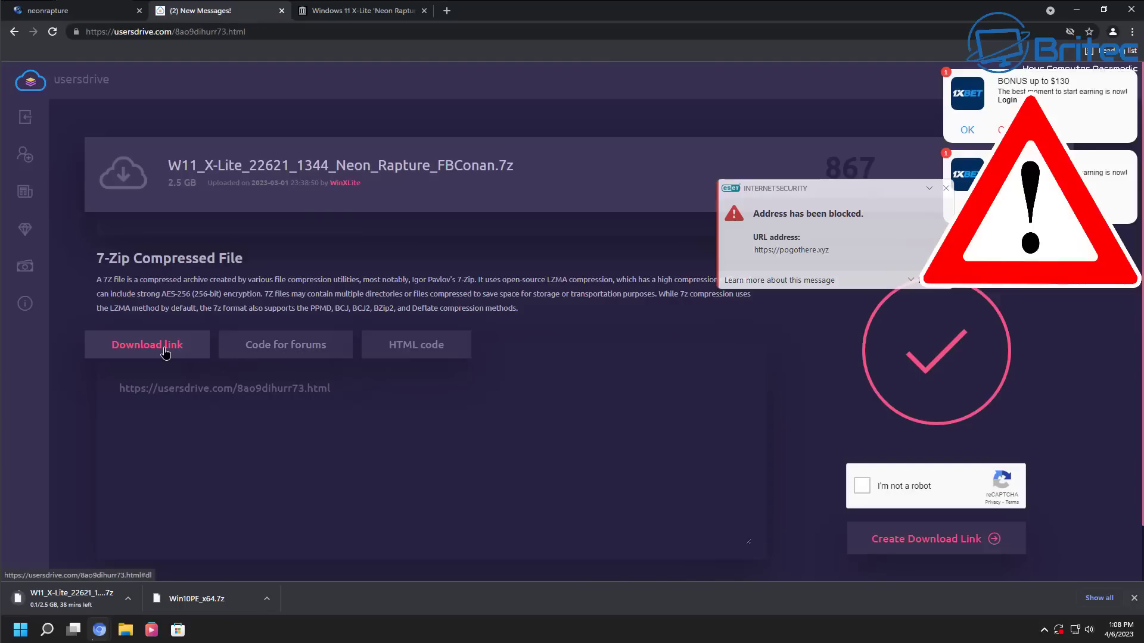
# - Select the full file address in the usersdrive download link box and choose an action for it
pyautogui.moveTo(348, 388); pyautogui.dragTo(102, 388)
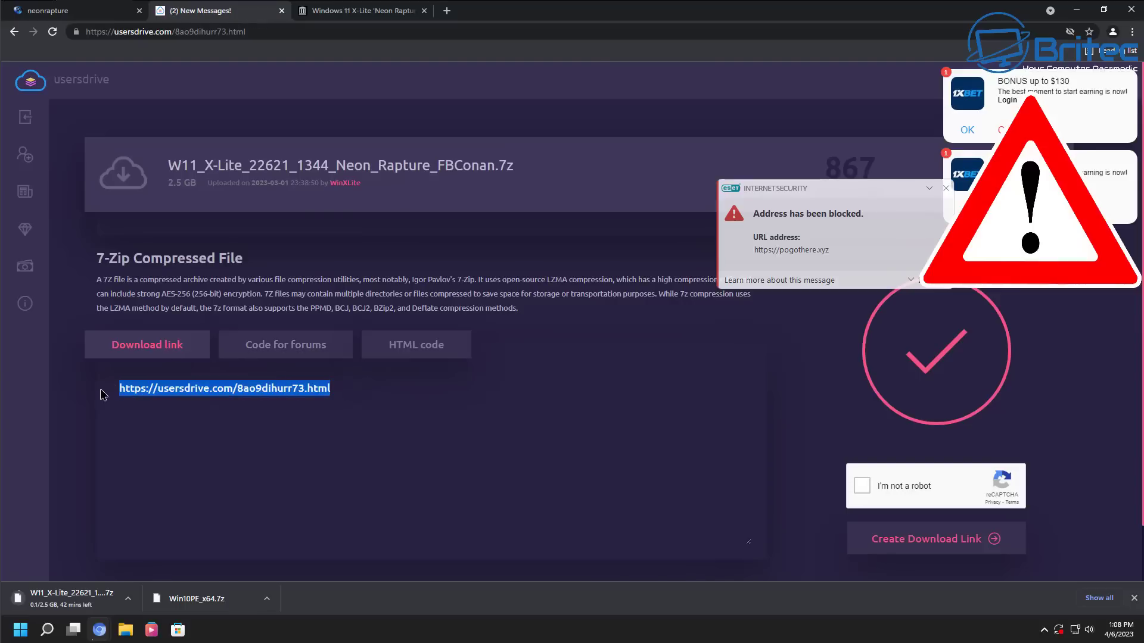
pyautogui.rightClick(170, 391)
pyautogui.click(298, 396)
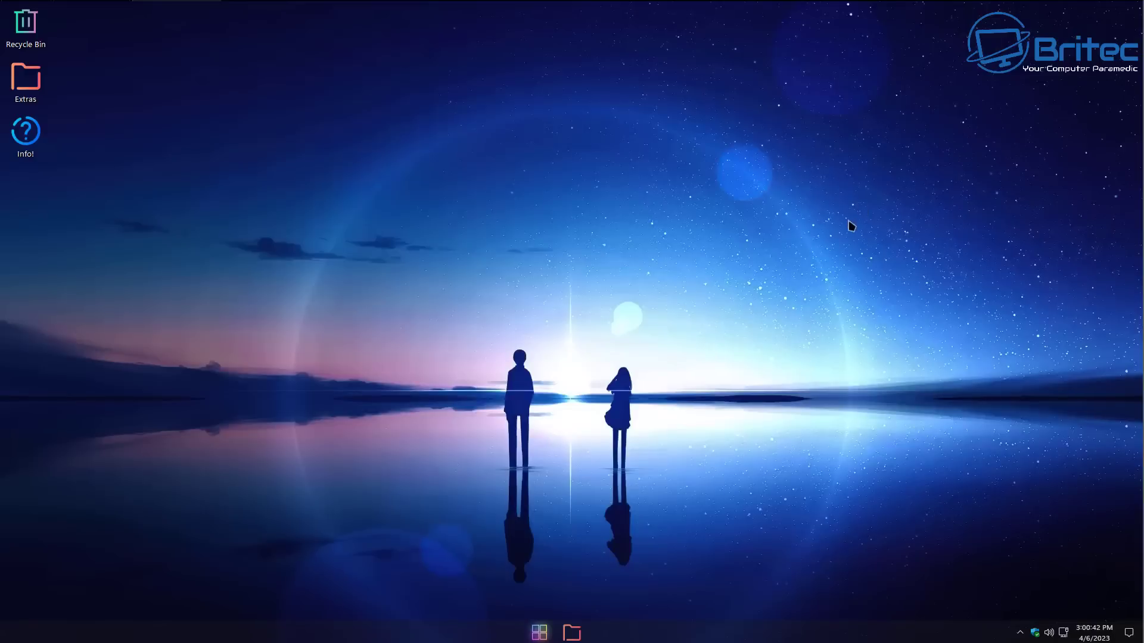